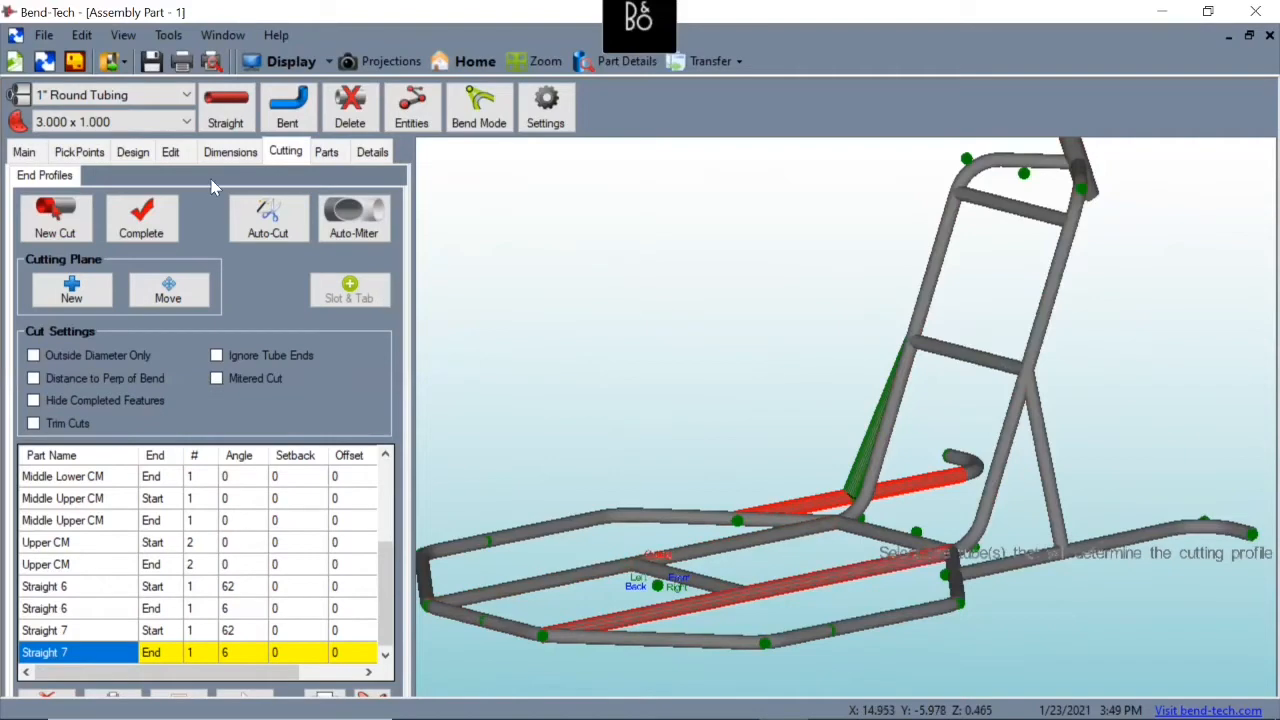
- Transfer the Right Main Frame tube from the assembly's parts list into a Custom Part and view its shape
{"action": "left_click", "coordinate": [327, 152]}
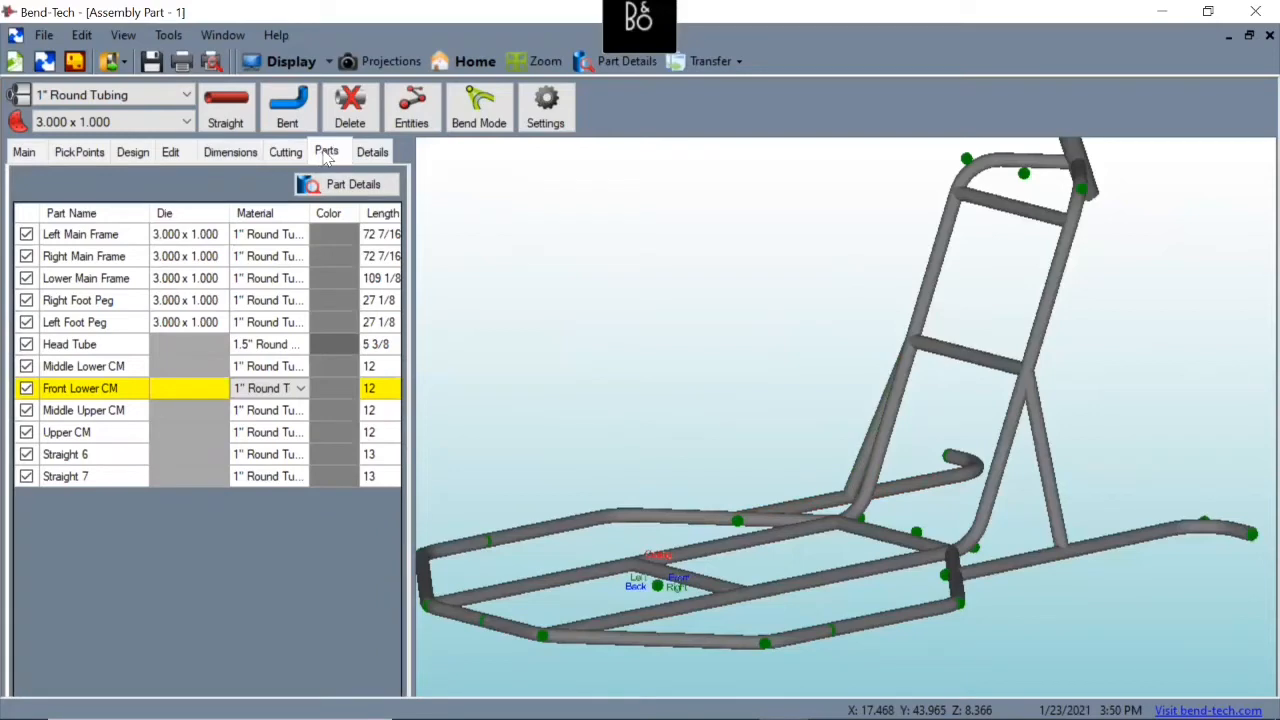
{"action": "left_click", "coordinate": [884, 571]}
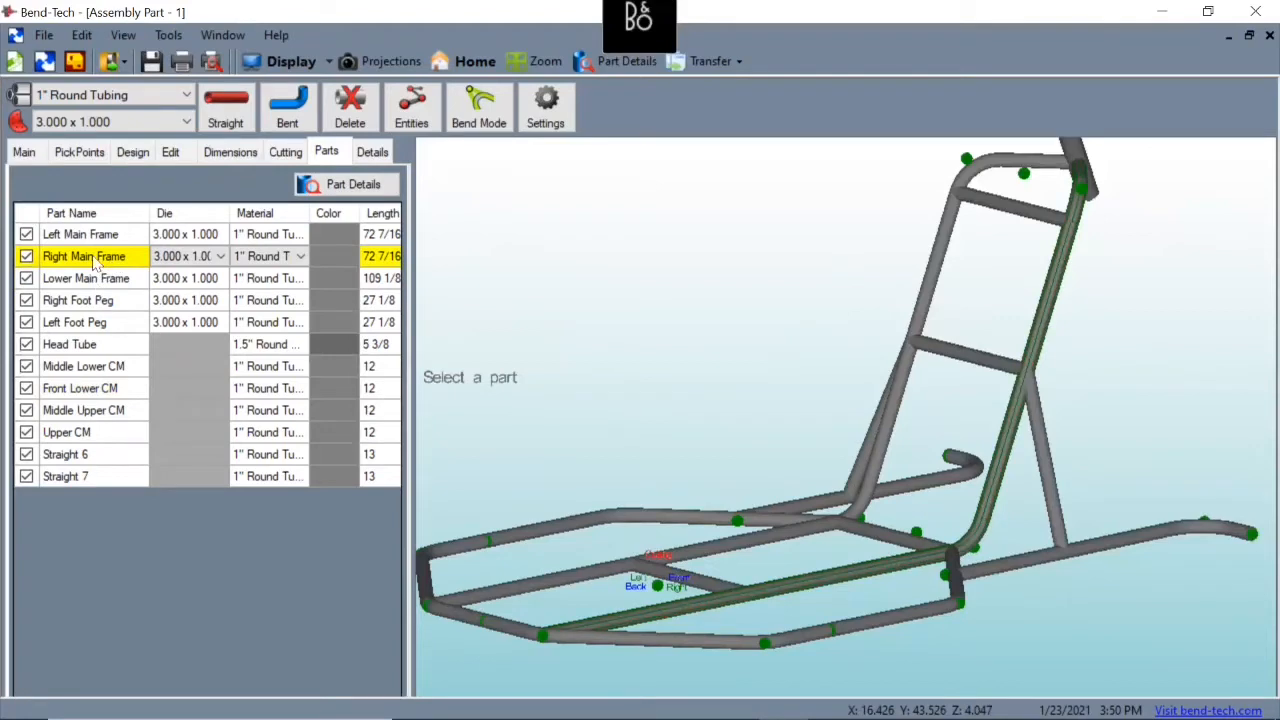
{"action": "left_click", "coordinate": [697, 62]}
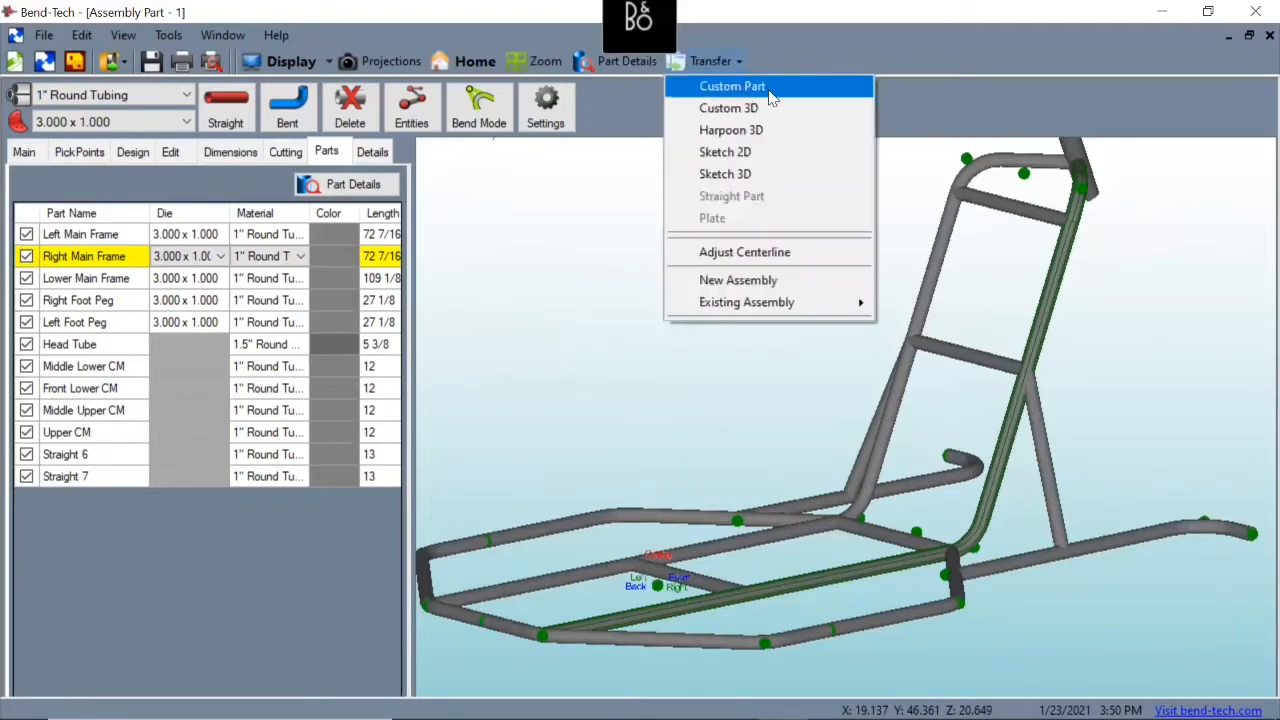
{"action": "left_click", "coordinate": [732, 87]}
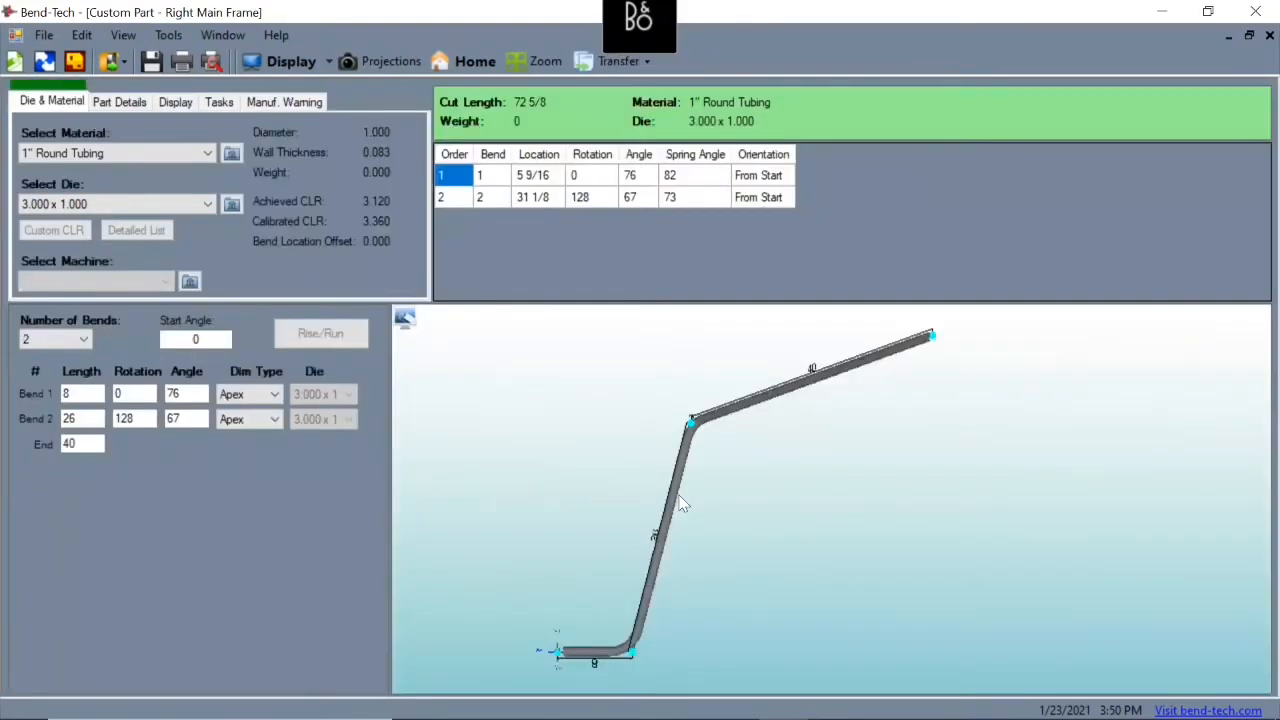
{"action": "middle_click_drag", "start_coordinate": [590, 566], "coordinate": [676, 532]}
{"action": "left_click_drag", "start_coordinate": [792, 547], "coordinate": [654, 582]}
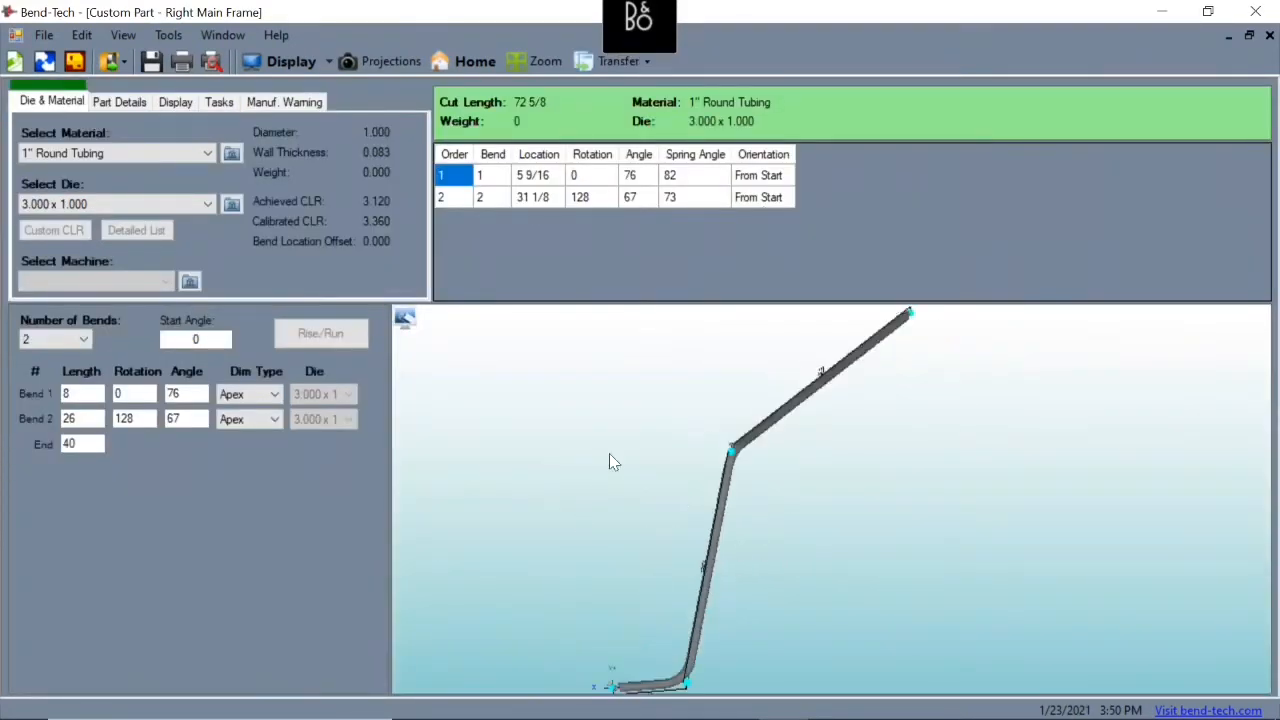
{"action": "left_click_drag", "start_coordinate": [622, 492], "coordinate": [685, 524]}
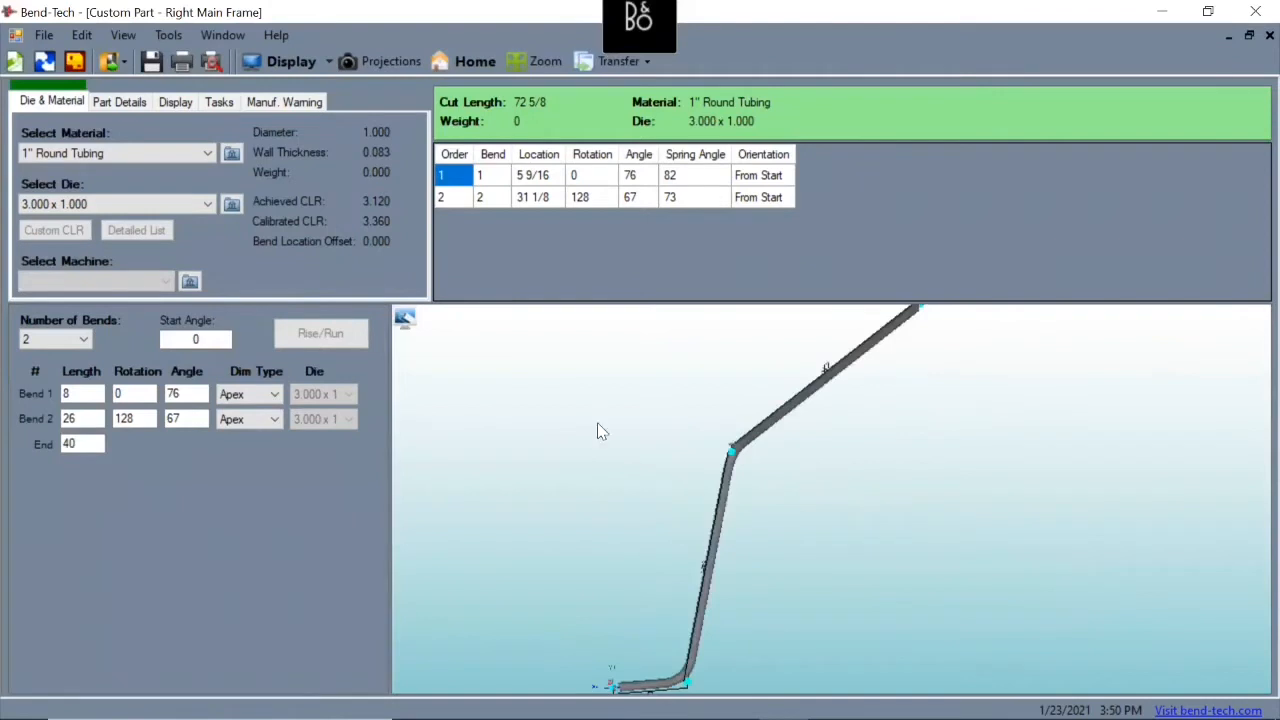
- Open the part's bend order simulation at full window size and play the bending sequence from the start
{"action": "left_click", "coordinate": [117, 103]}
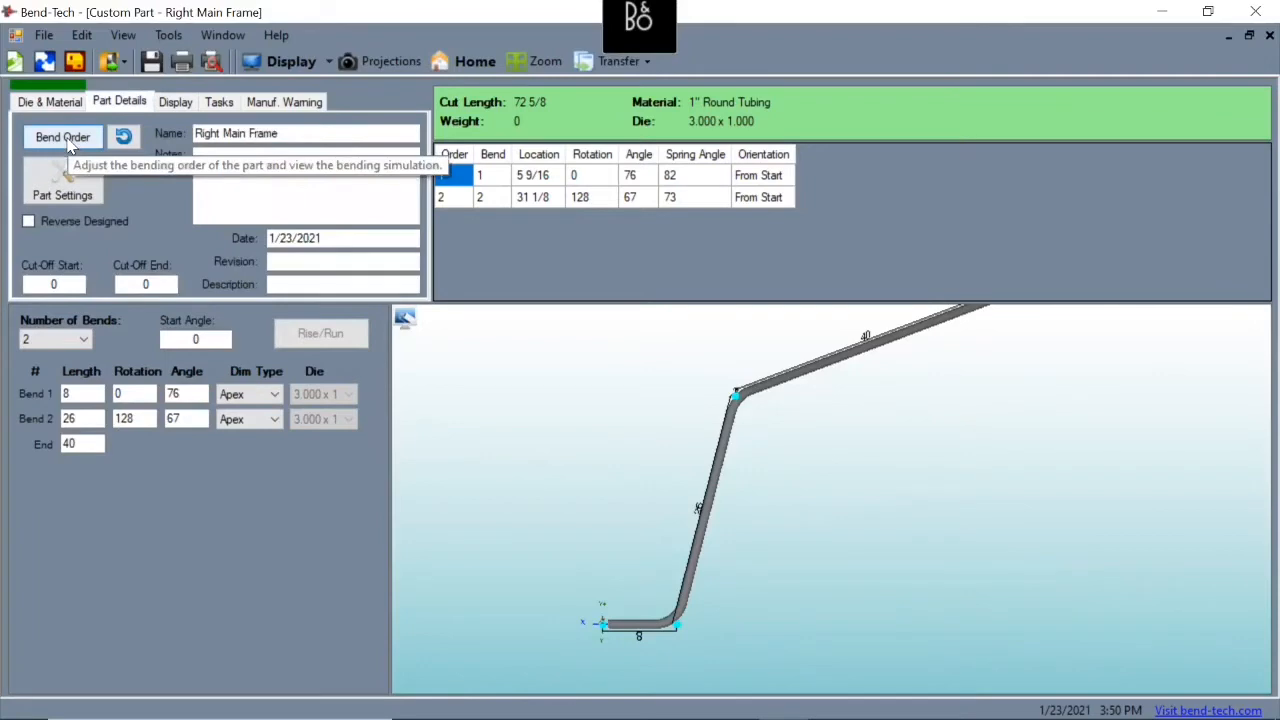
{"action": "left_click", "coordinate": [66, 141]}
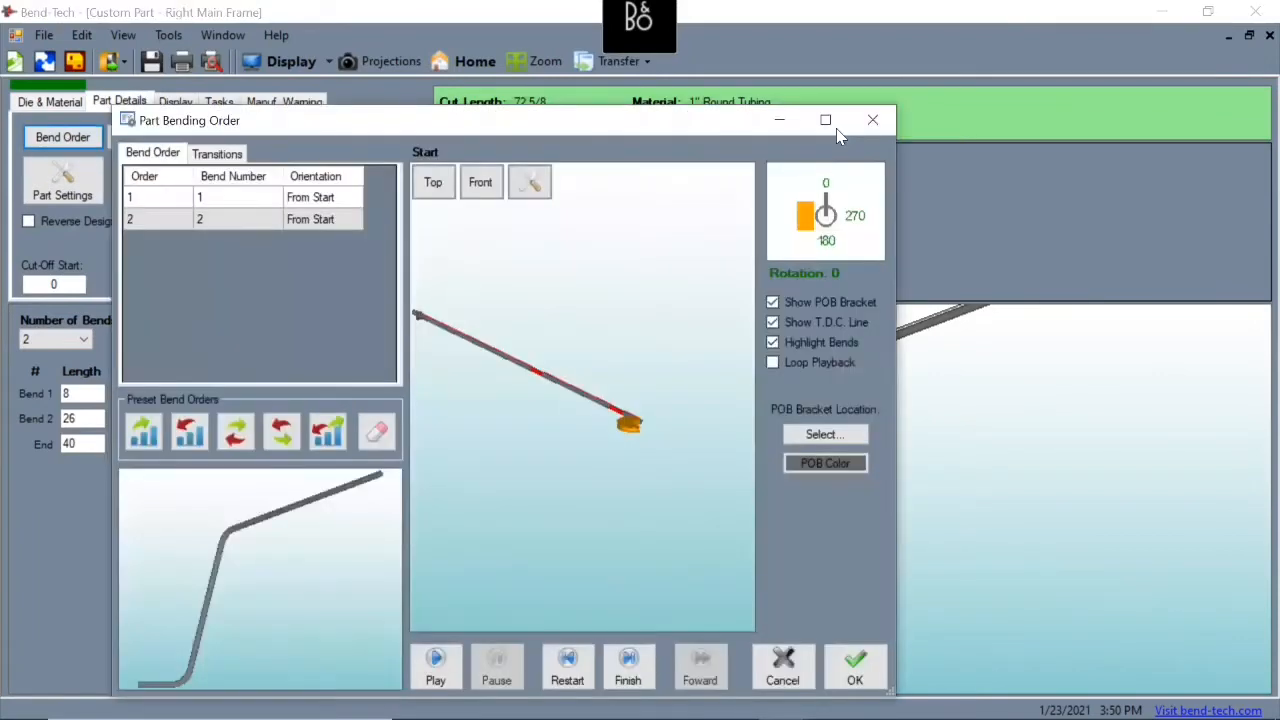
{"action": "left_click", "coordinate": [836, 128]}
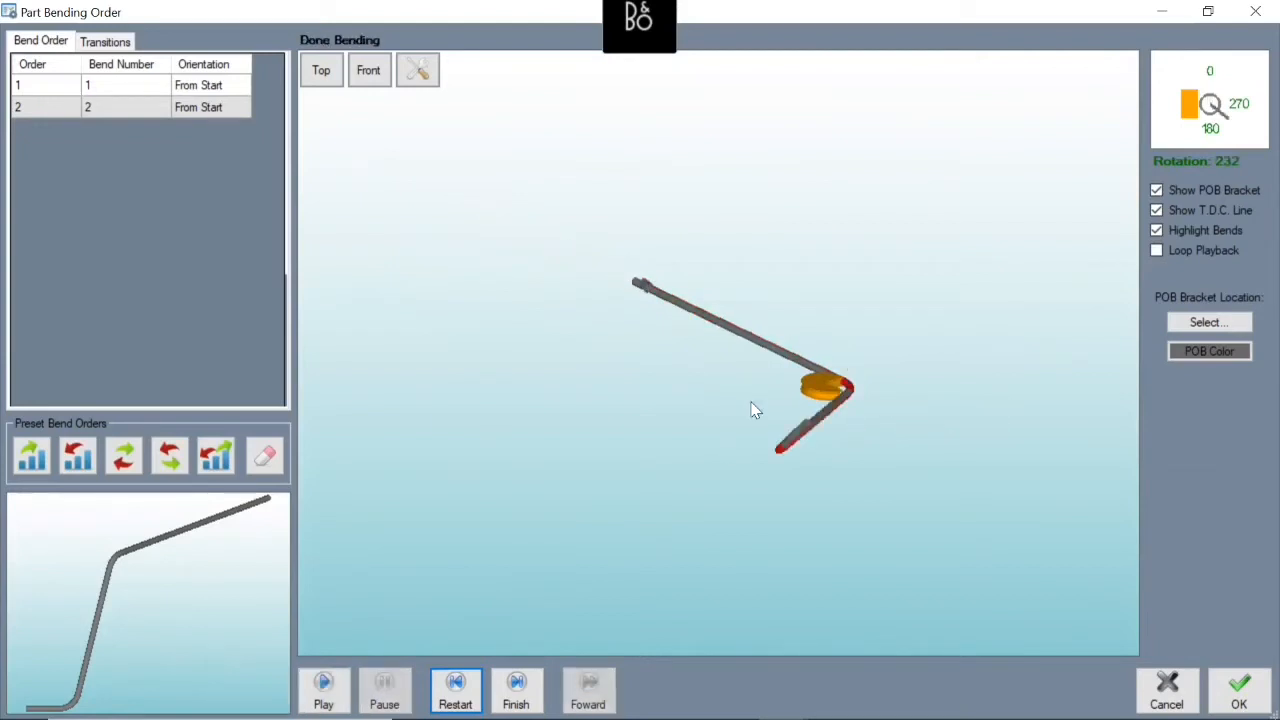
{"action": "left_click", "coordinate": [455, 690]}
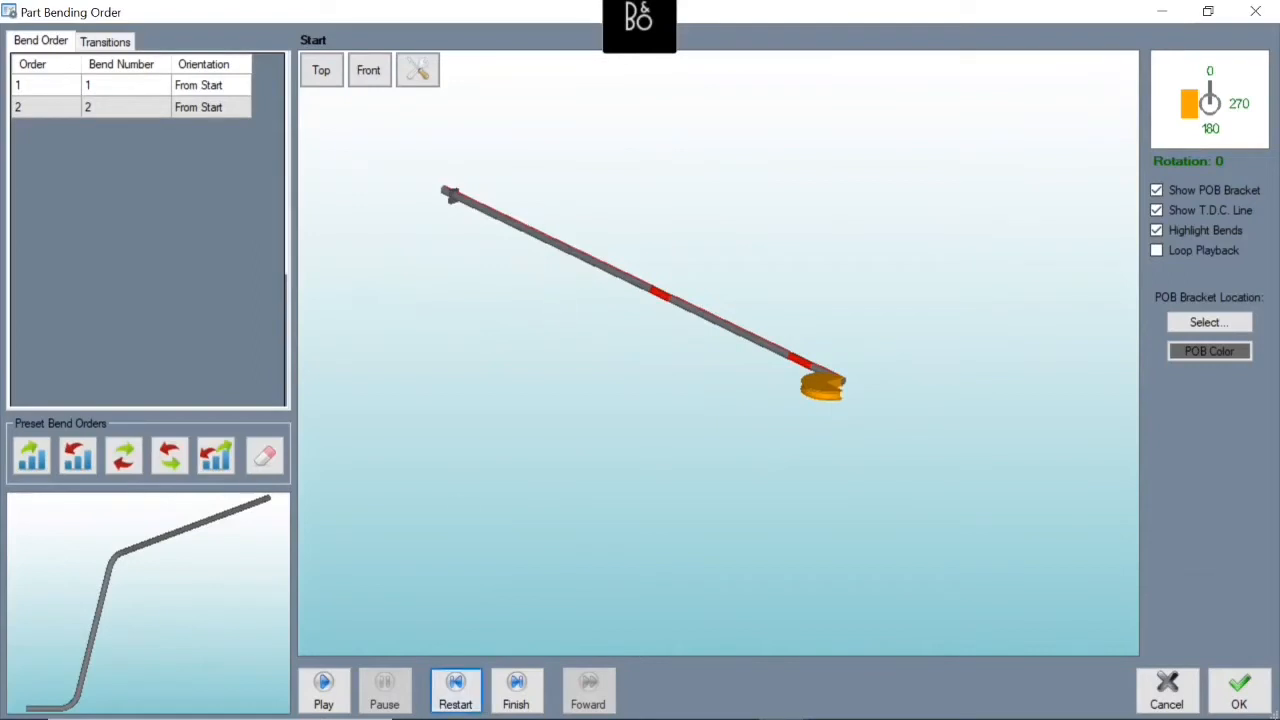
{"action": "left_click", "coordinate": [323, 690]}
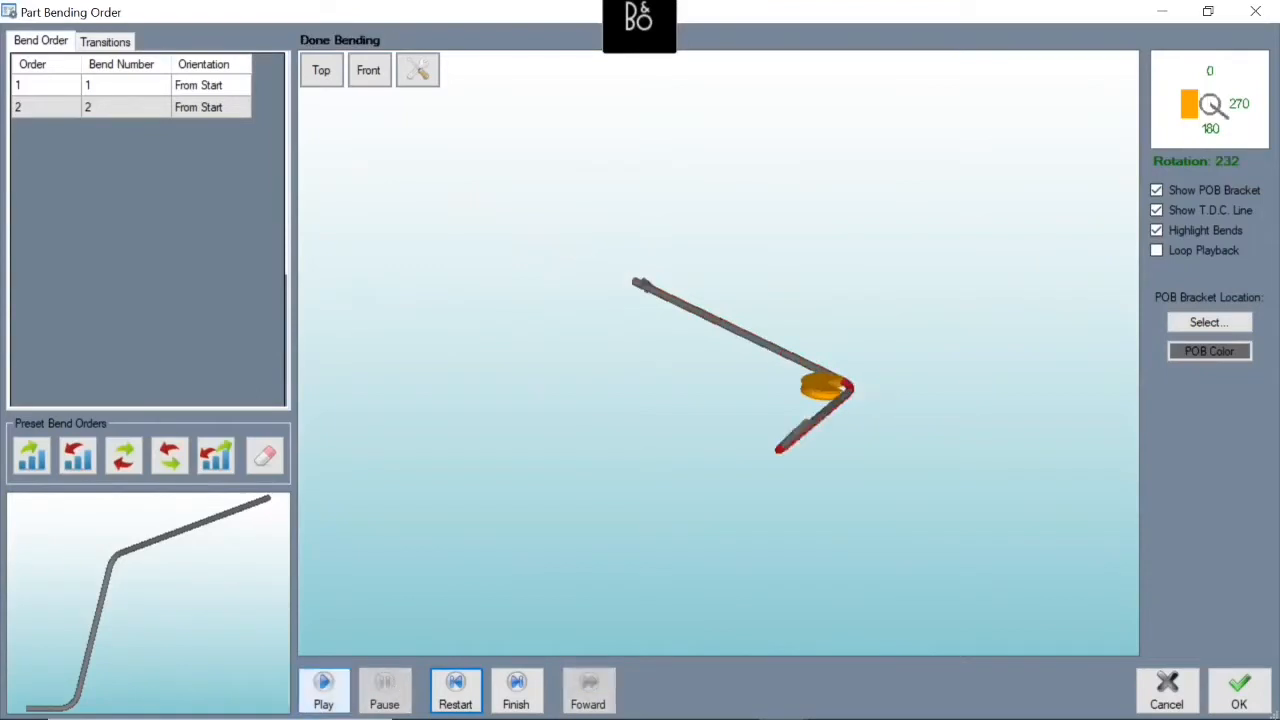
{"action": "left_click", "coordinate": [455, 688]}
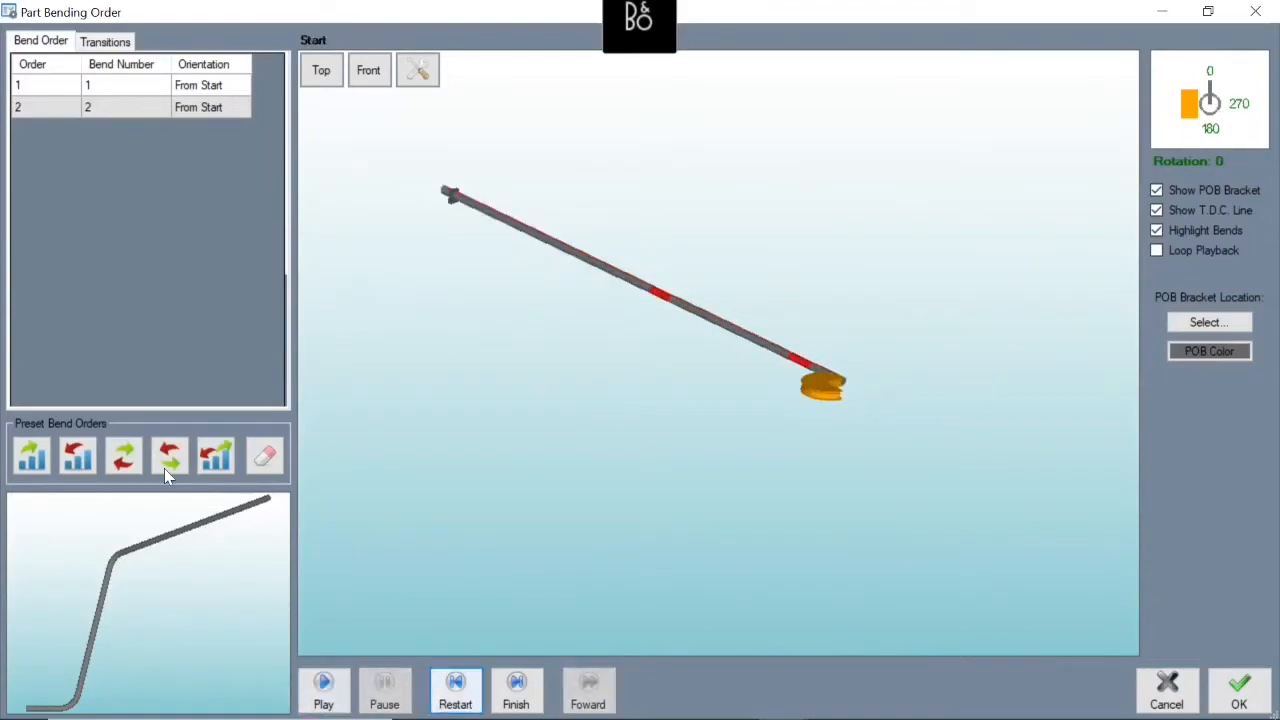
- Apply the preset bend order that works from the end, bend 2 first, and play its simulation
{"action": "left_click", "coordinate": [78, 457]}
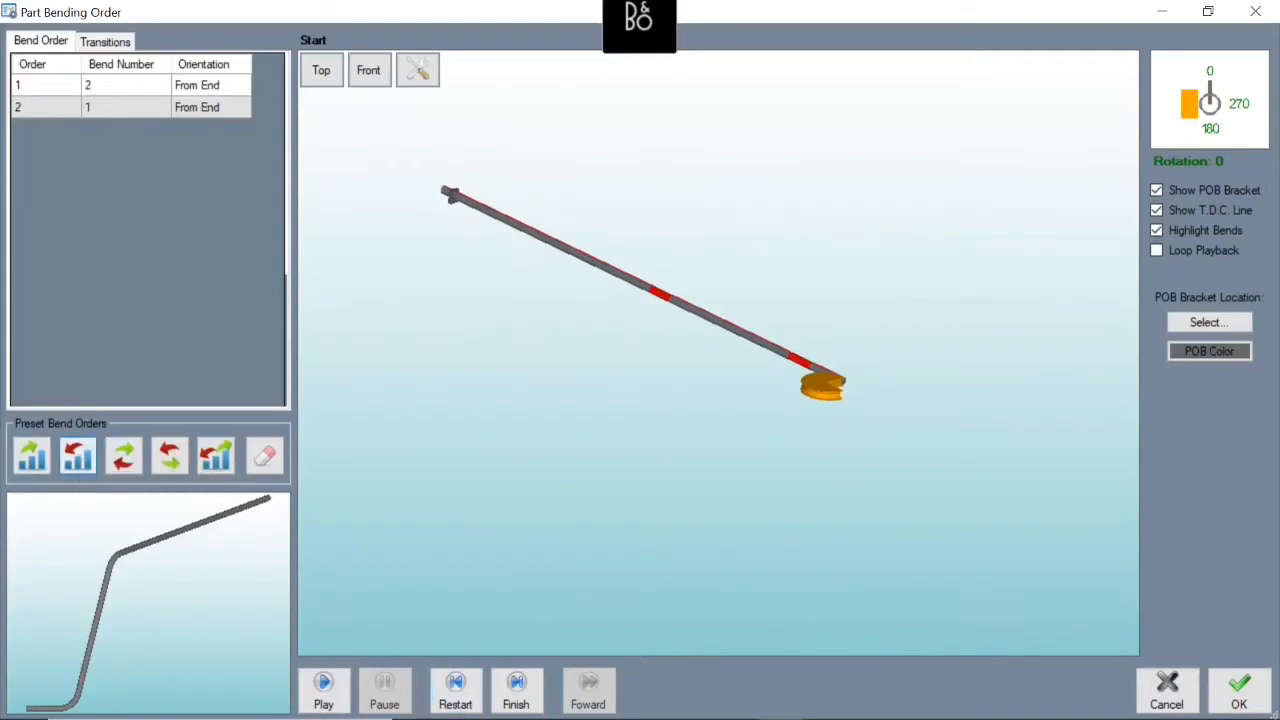
{"action": "left_click", "coordinate": [323, 689]}
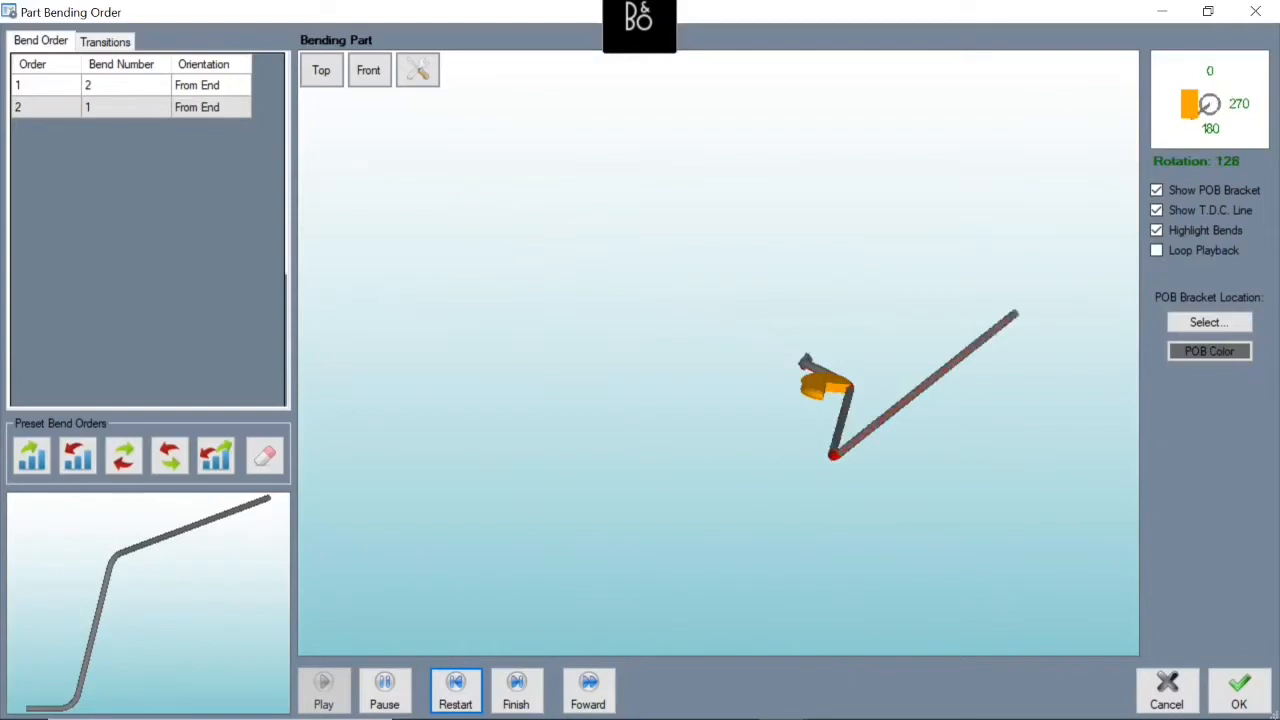
{"action": "left_click", "coordinate": [455, 690]}
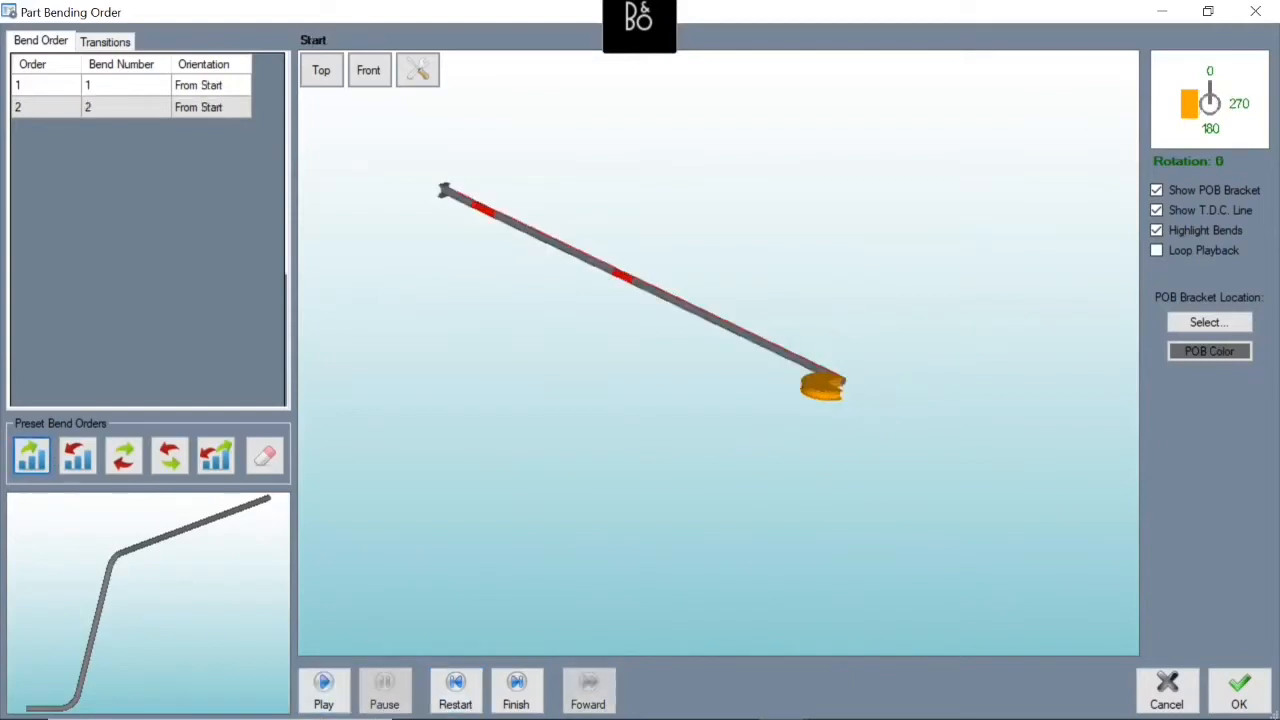
- Replay the simulation with the from-start bend order and examine the POB bracket at the tube's far end up close
{"action": "left_click", "coordinate": [323, 688]}
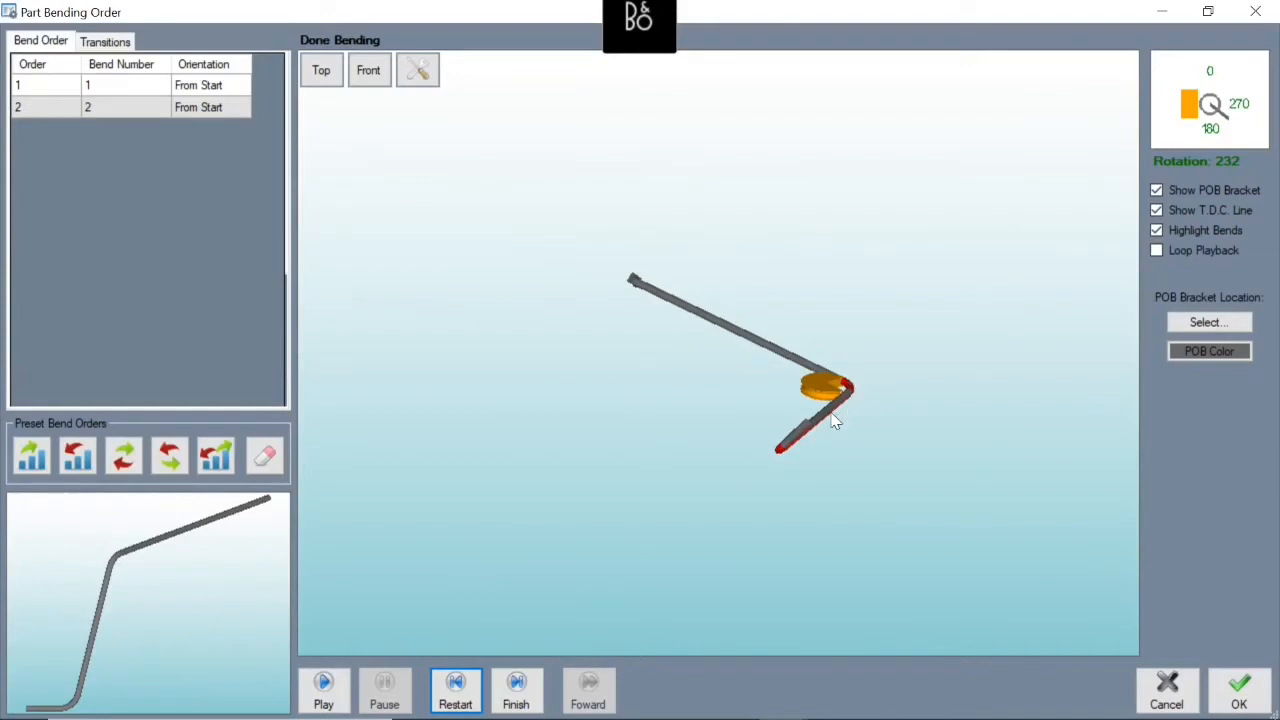
{"action": "left_click", "coordinate": [456, 688]}
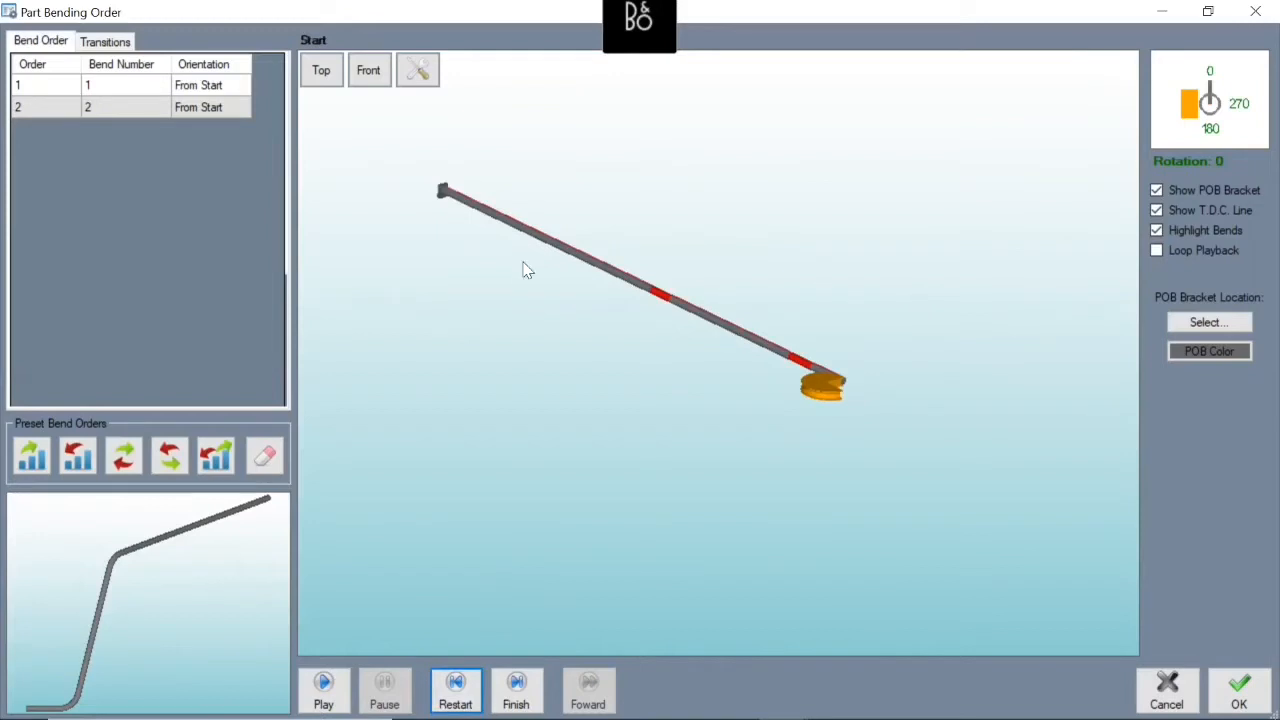
{"action": "scroll", "coordinate": [441, 178], "scroll_direction": "up", "scroll_amount": 3}
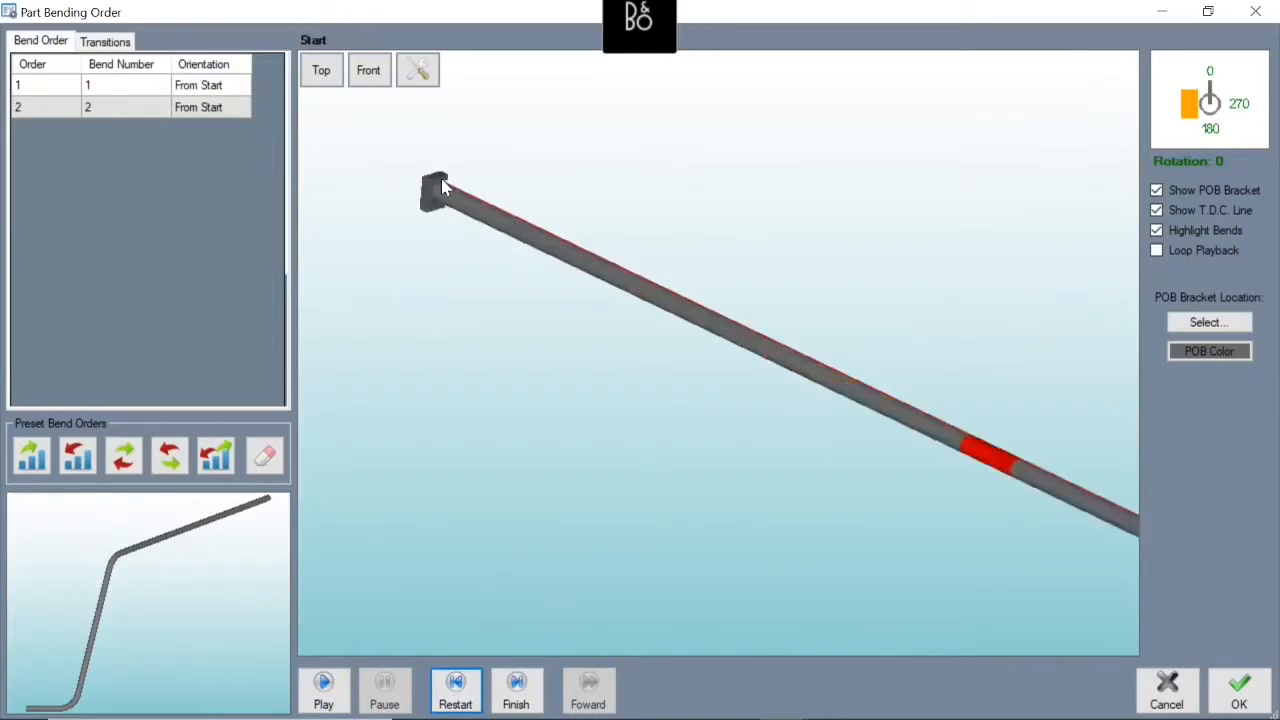
{"action": "scroll", "coordinate": [441, 178], "scroll_direction": "up", "scroll_amount": 3}
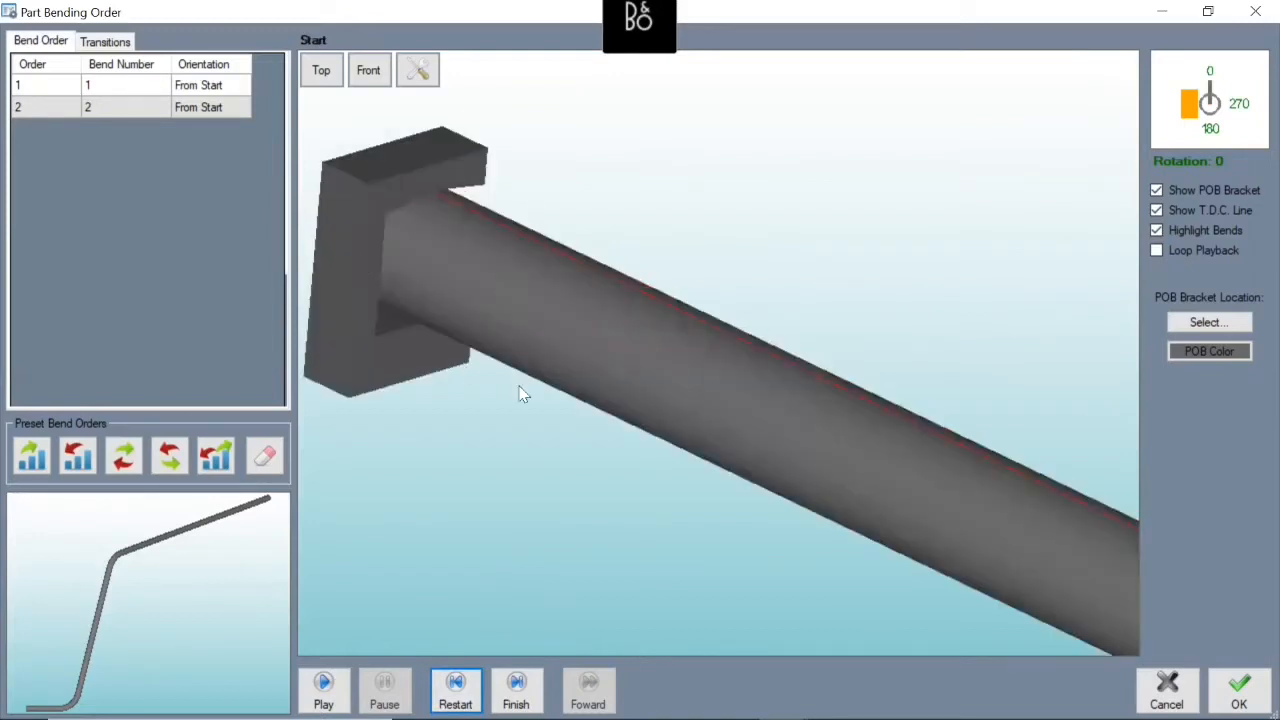
{"action": "middle_click_drag", "start_coordinate": [610, 465], "coordinate": [654, 480]}
{"action": "middle_click_drag", "start_coordinate": [365, 243], "coordinate": [508, 336]}
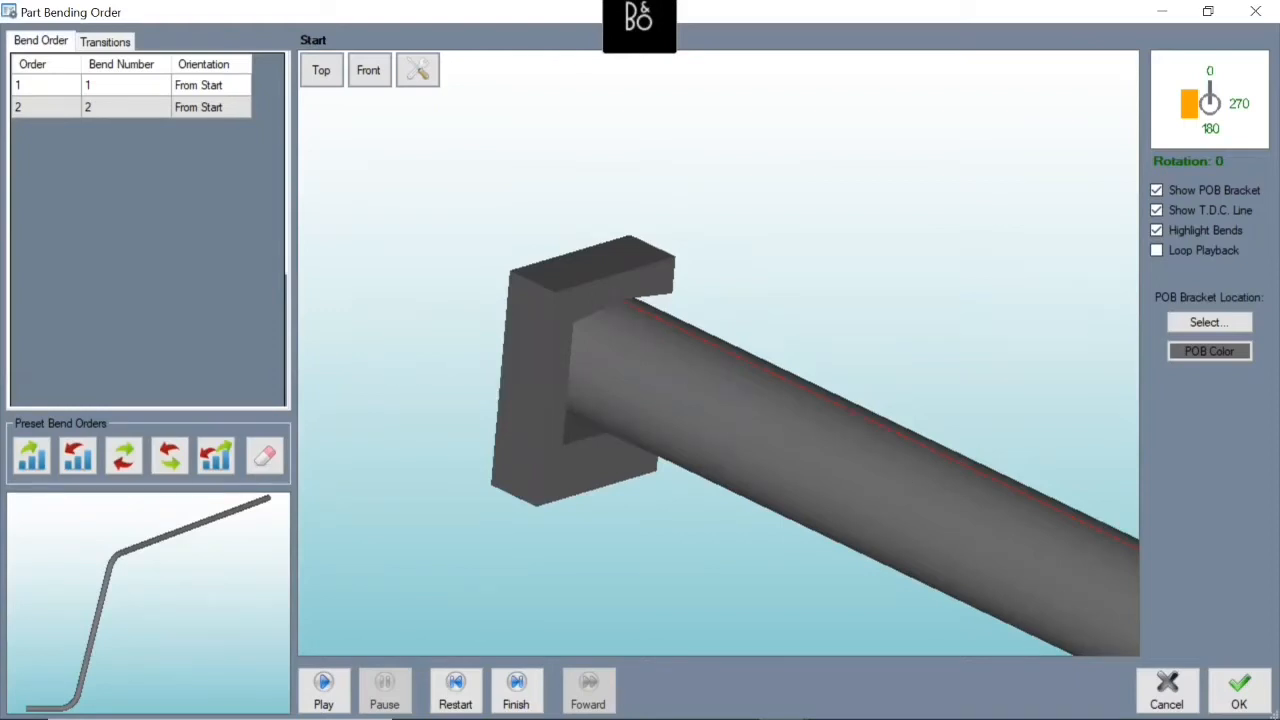
{"action": "left_click", "coordinate": [455, 690]}
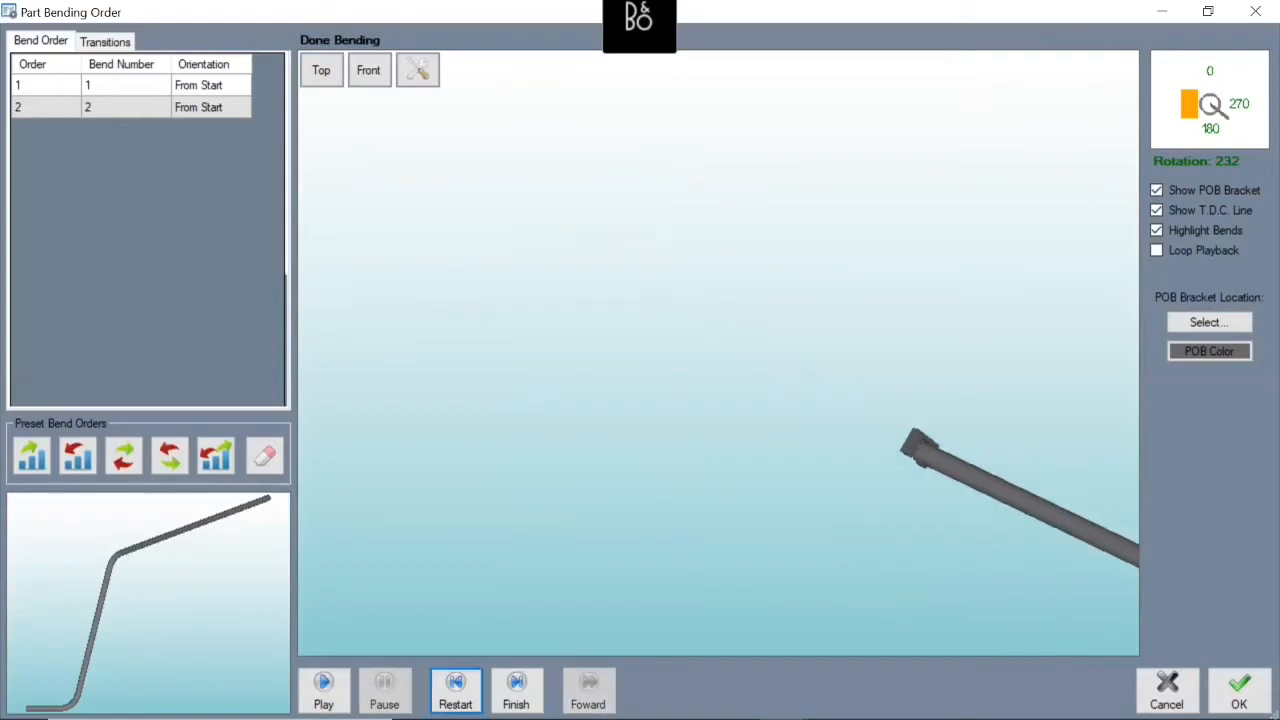
{"action": "left_click", "coordinate": [323, 690]}
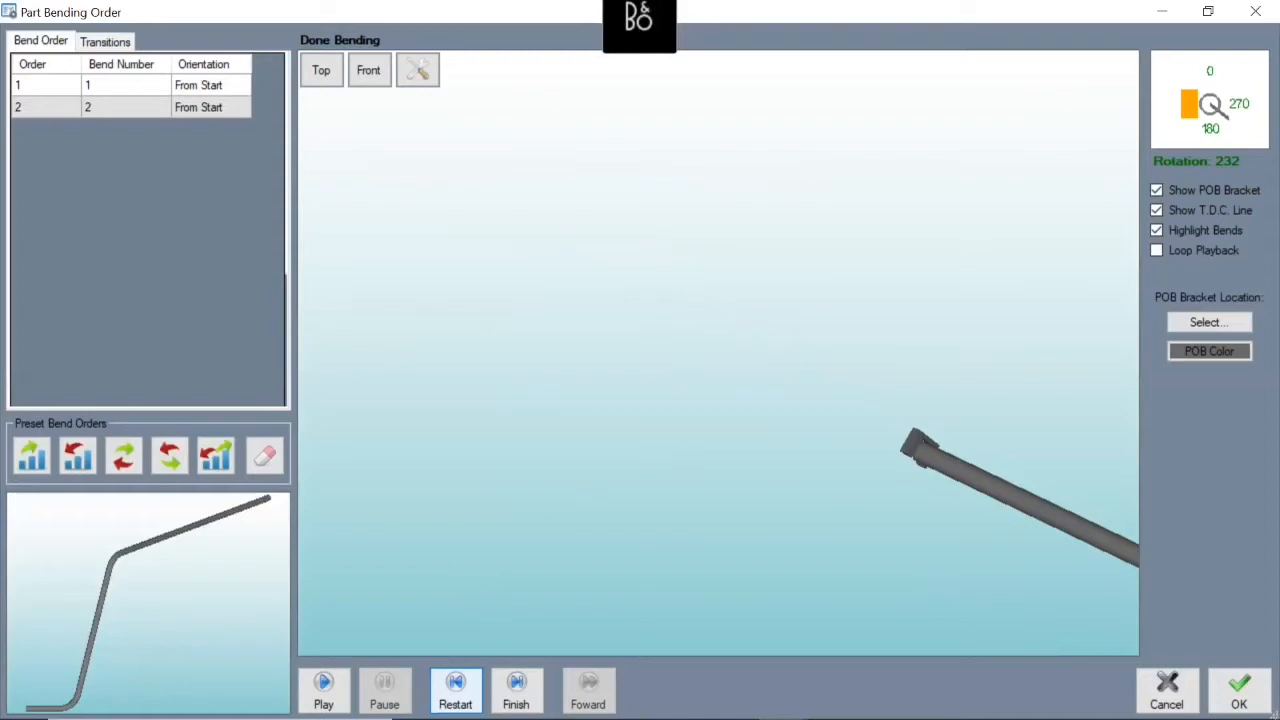
- Cancel the bending order window and close the Right Main Frame custom part without saving it
{"action": "left_click", "coordinate": [1167, 685]}
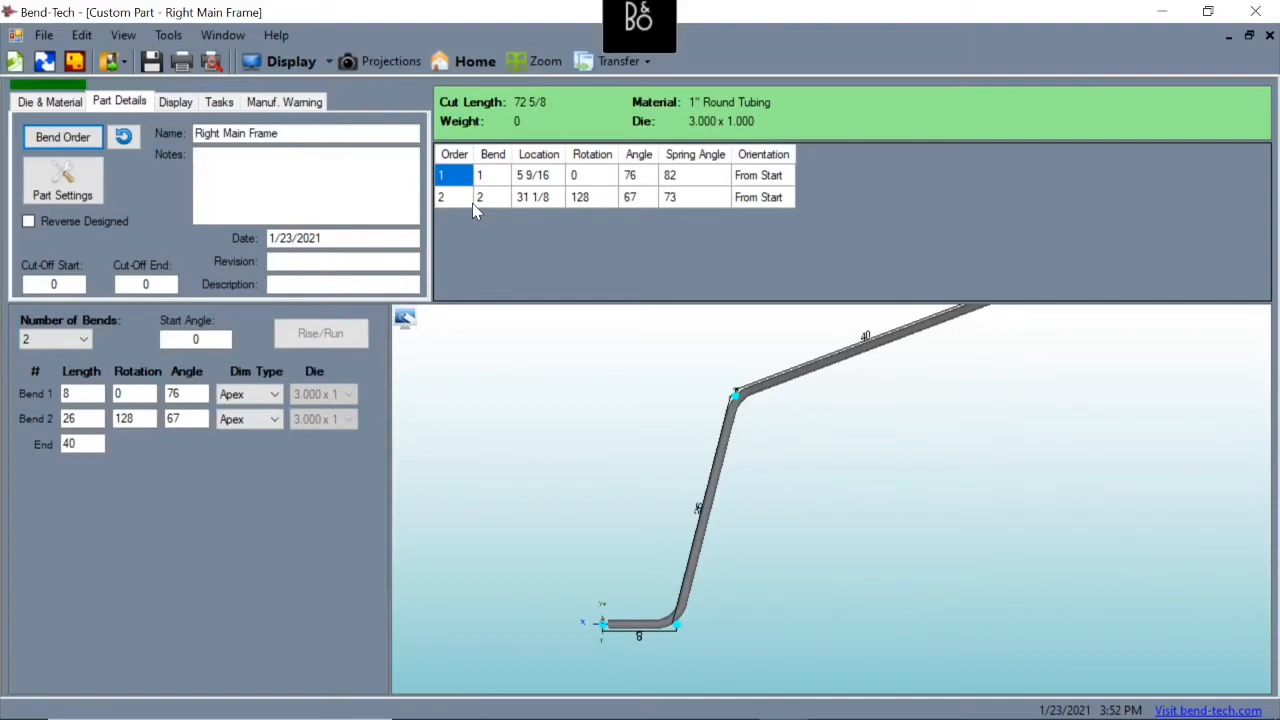
{"action": "left_click", "coordinate": [1269, 35]}
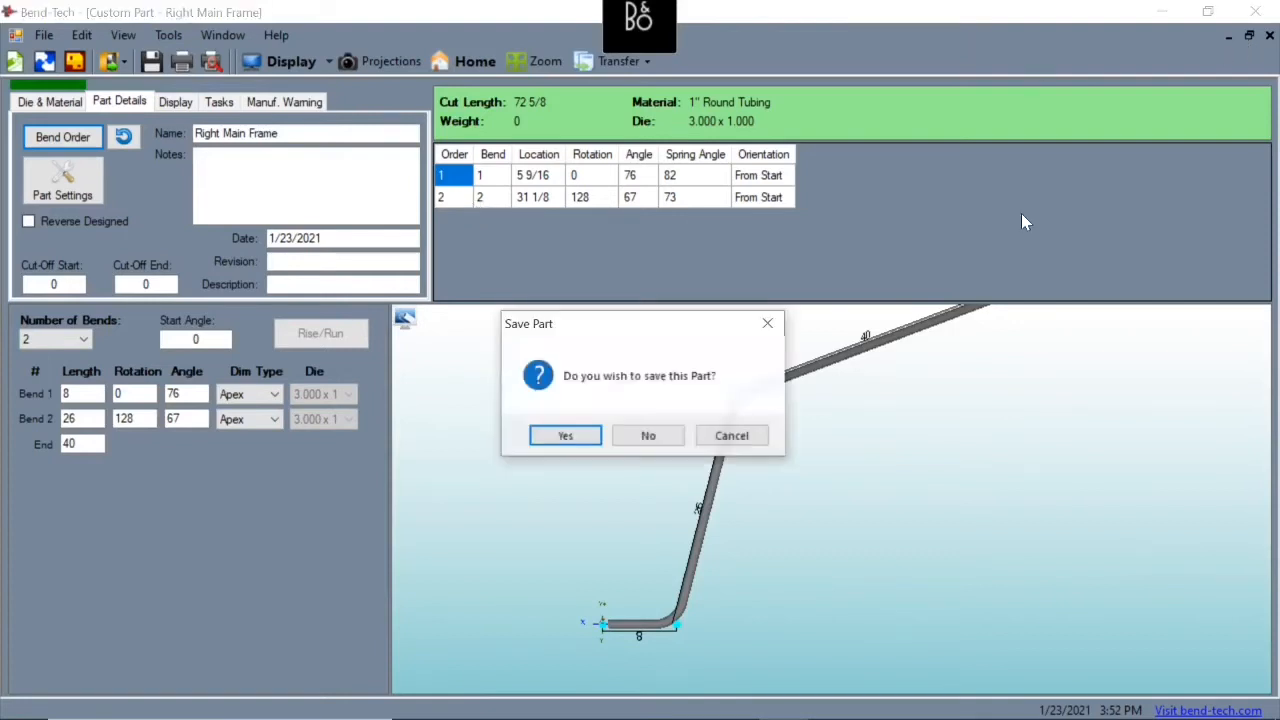
{"action": "left_click", "coordinate": [650, 436]}
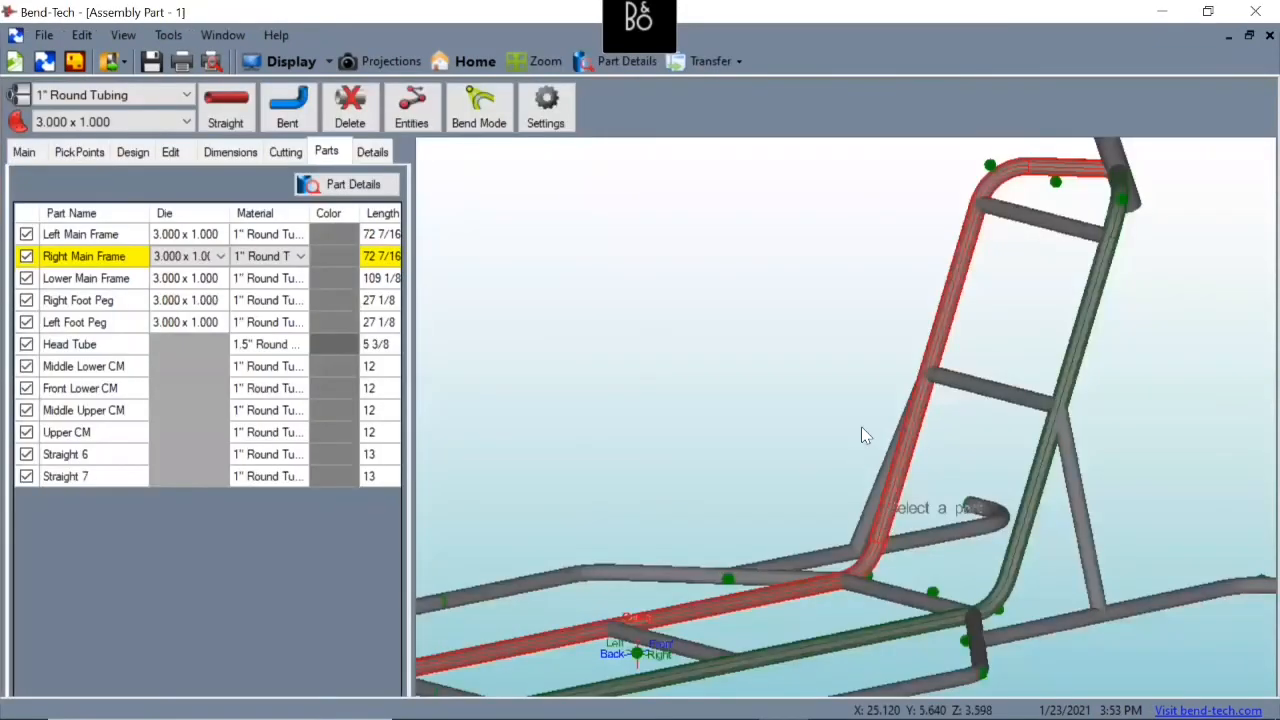
- View the whole trike frame and show the assembly's material details
{"action": "middle_click_drag", "start_coordinate": [877, 595], "coordinate": [852, 508]}
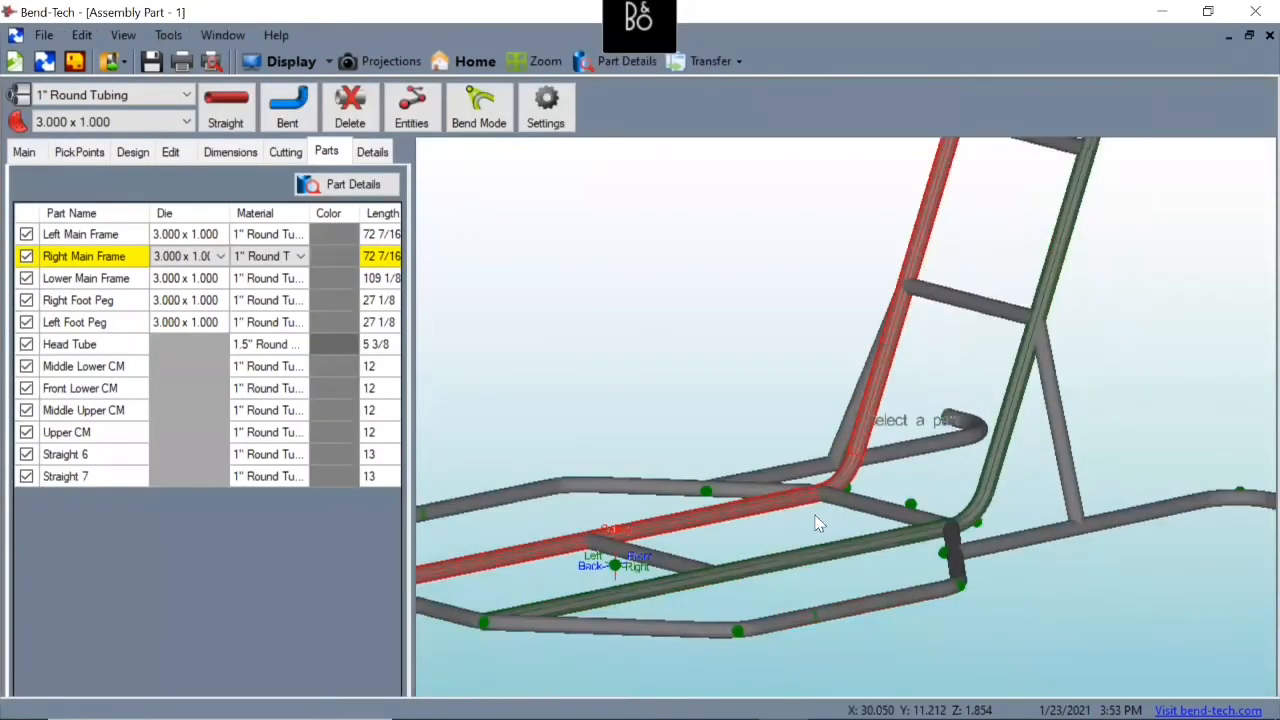
{"action": "scroll", "coordinate": [766, 474], "scroll_direction": "down", "scroll_amount": 2}
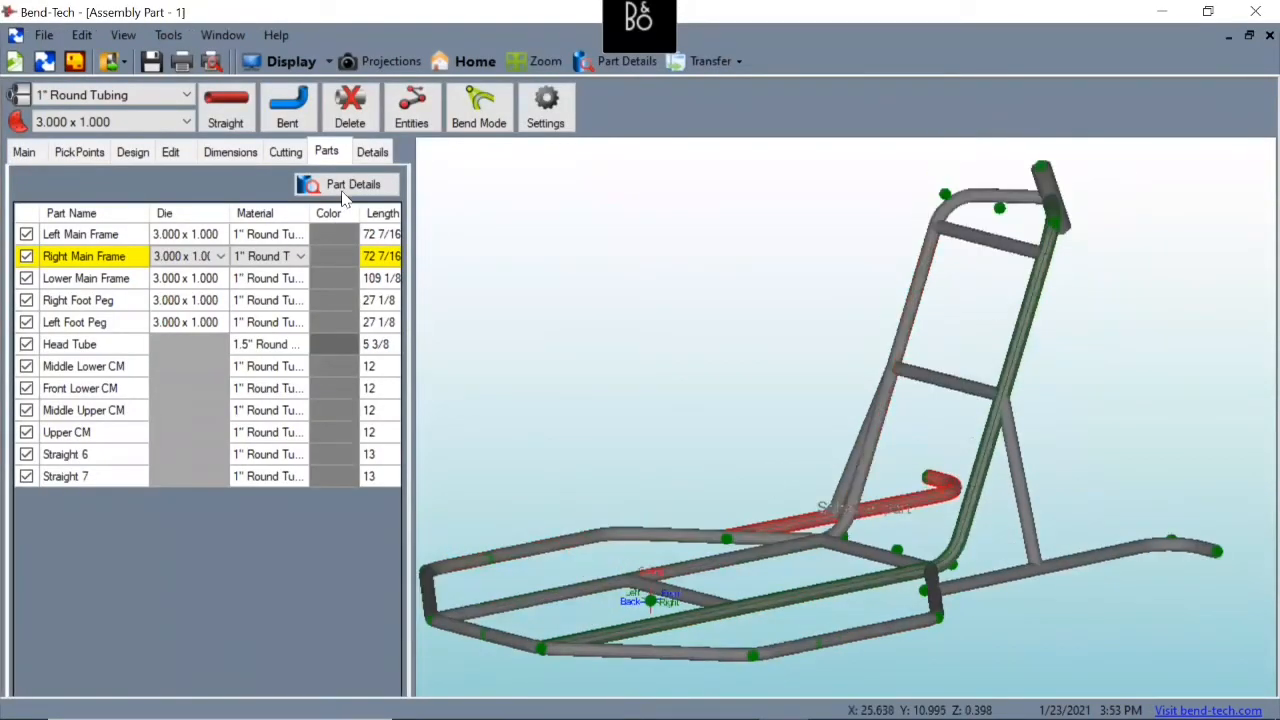
{"action": "left_click", "coordinate": [294, 153]}
{"action": "left_click", "coordinate": [373, 153]}
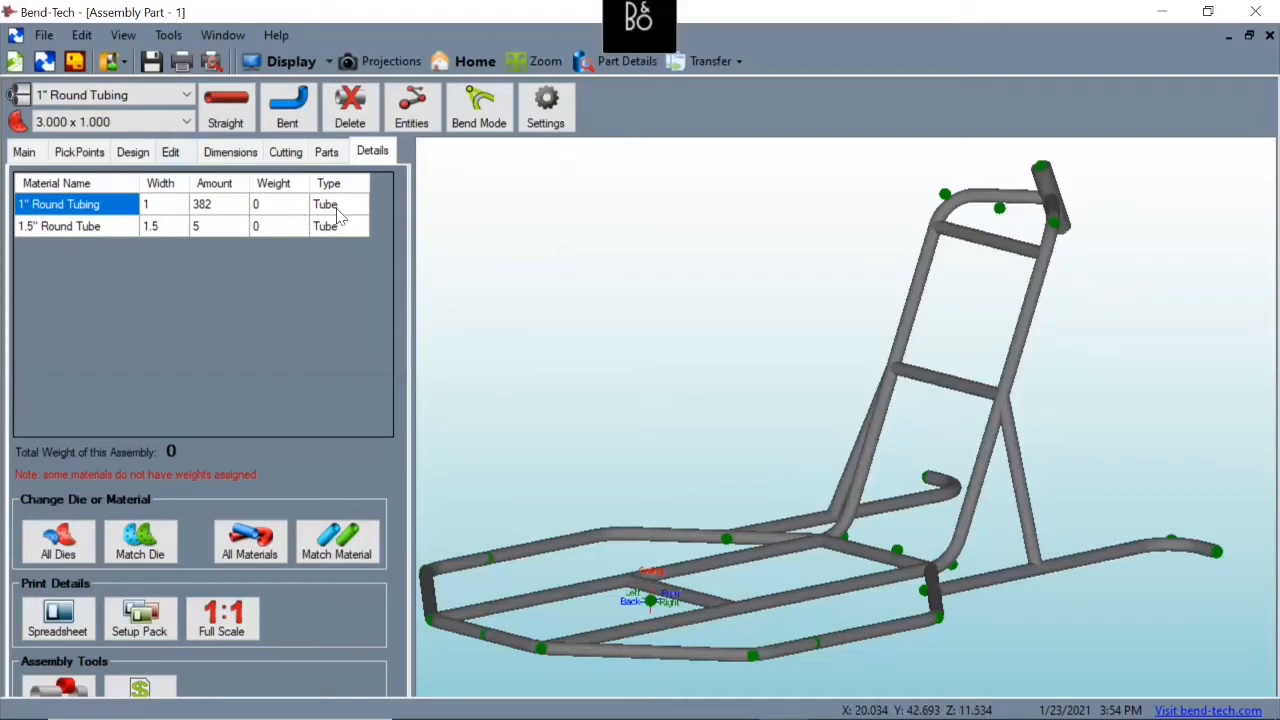
- Open the assembly setup pack print options, choose Landscape as the default orientation, and cancel without printing
{"action": "left_click", "coordinate": [145, 630]}
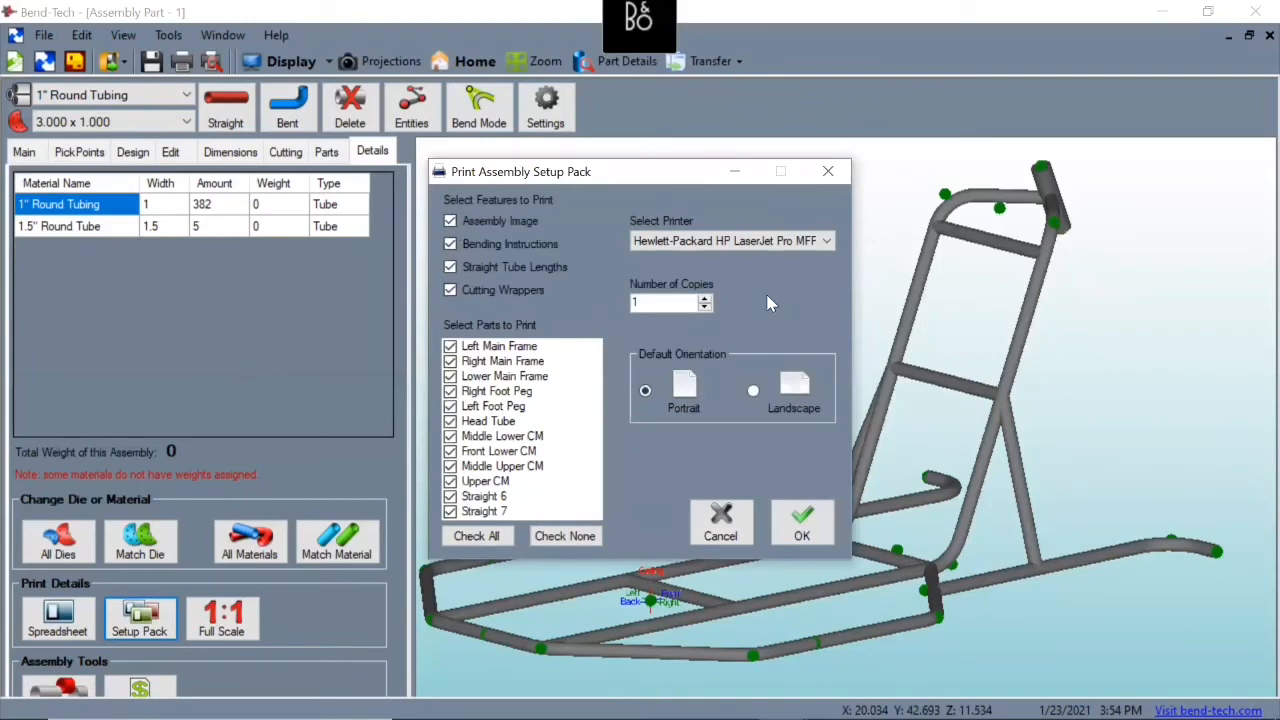
{"action": "left_click", "coordinate": [754, 392]}
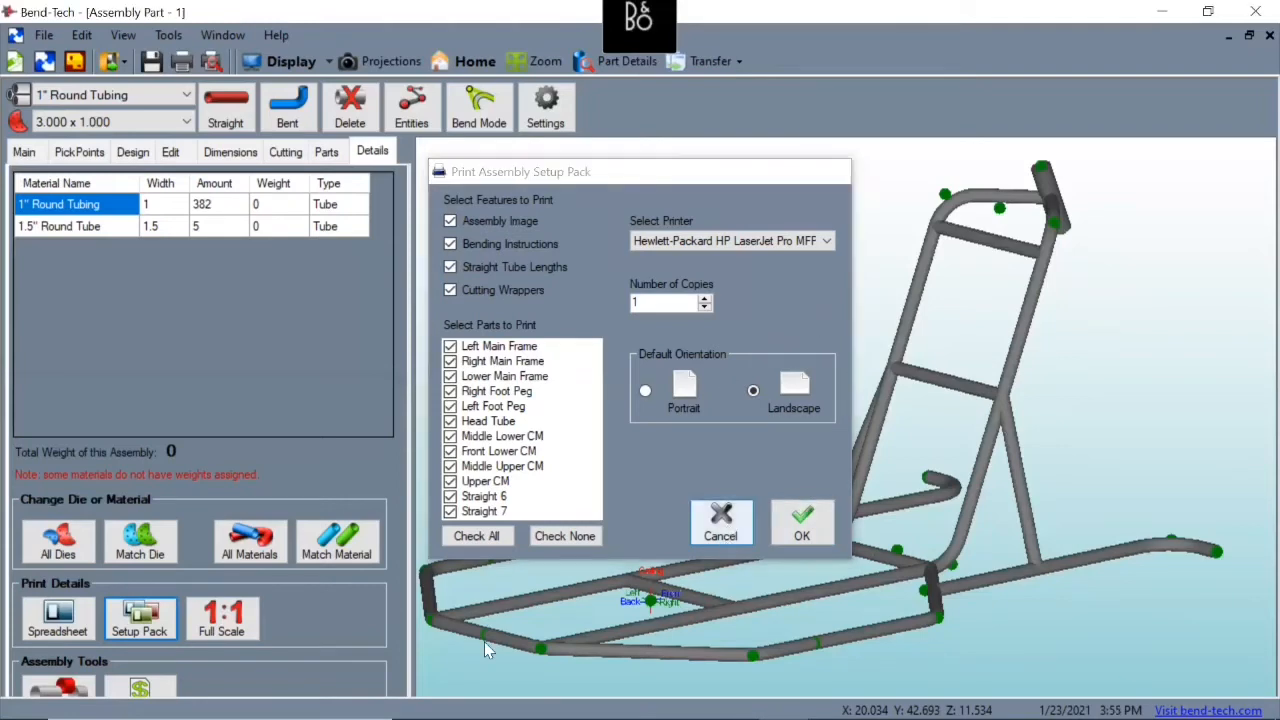
{"action": "left_click", "coordinate": [724, 540]}
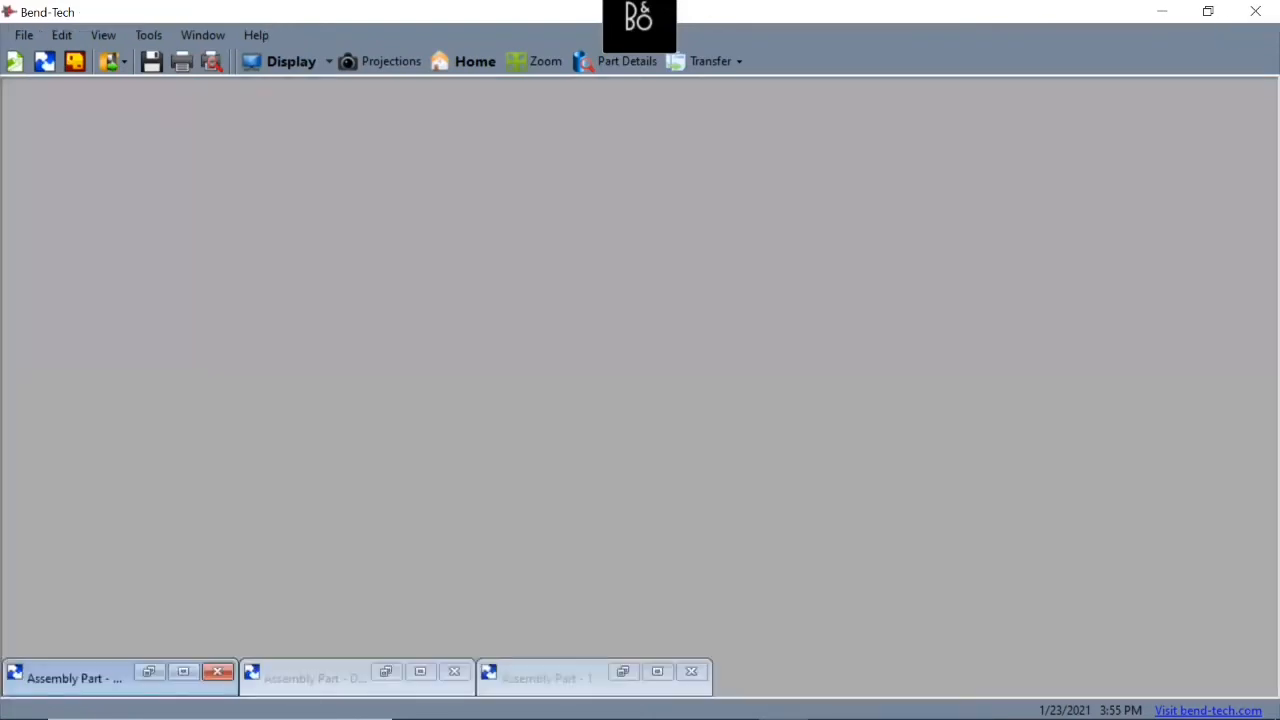
- View the Drift Trike Frame P-ROD money assembly, followed by the Money's Drag Trike assembly
{"action": "left_click", "coordinate": [433, 675]}
{"action": "left_click", "coordinate": [421, 672]}
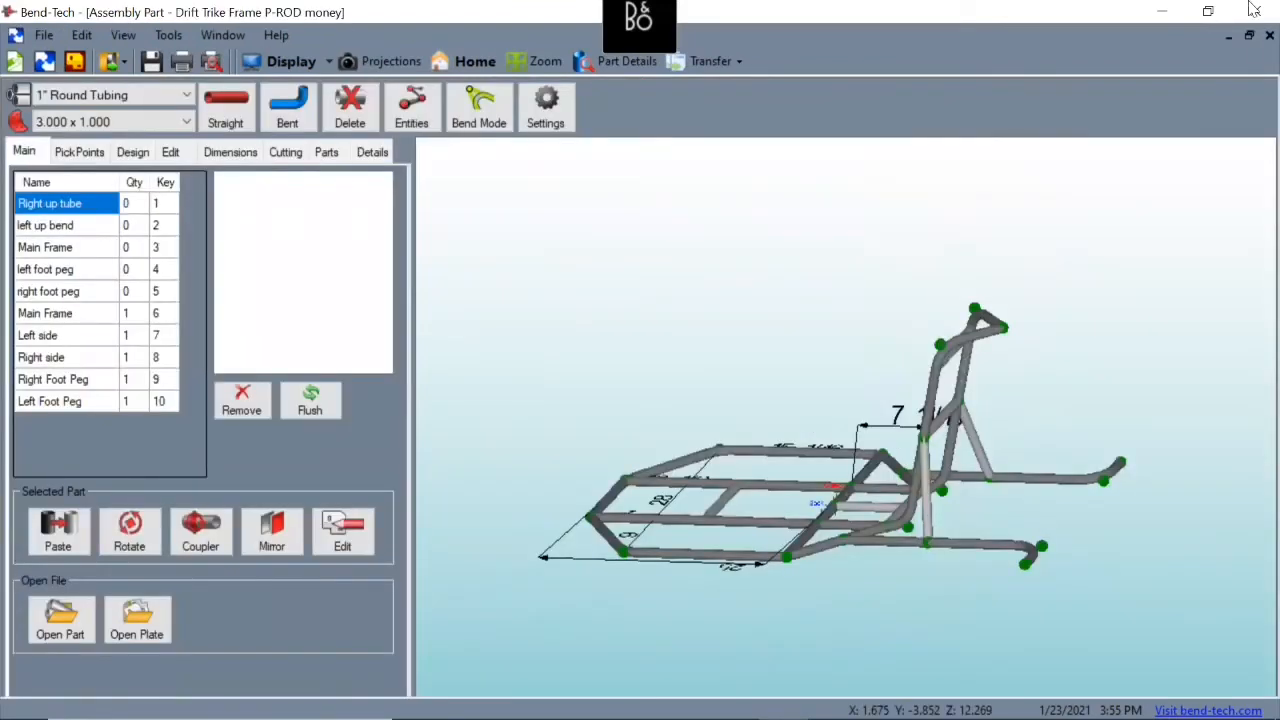
{"action": "left_click", "coordinate": [1229, 36]}
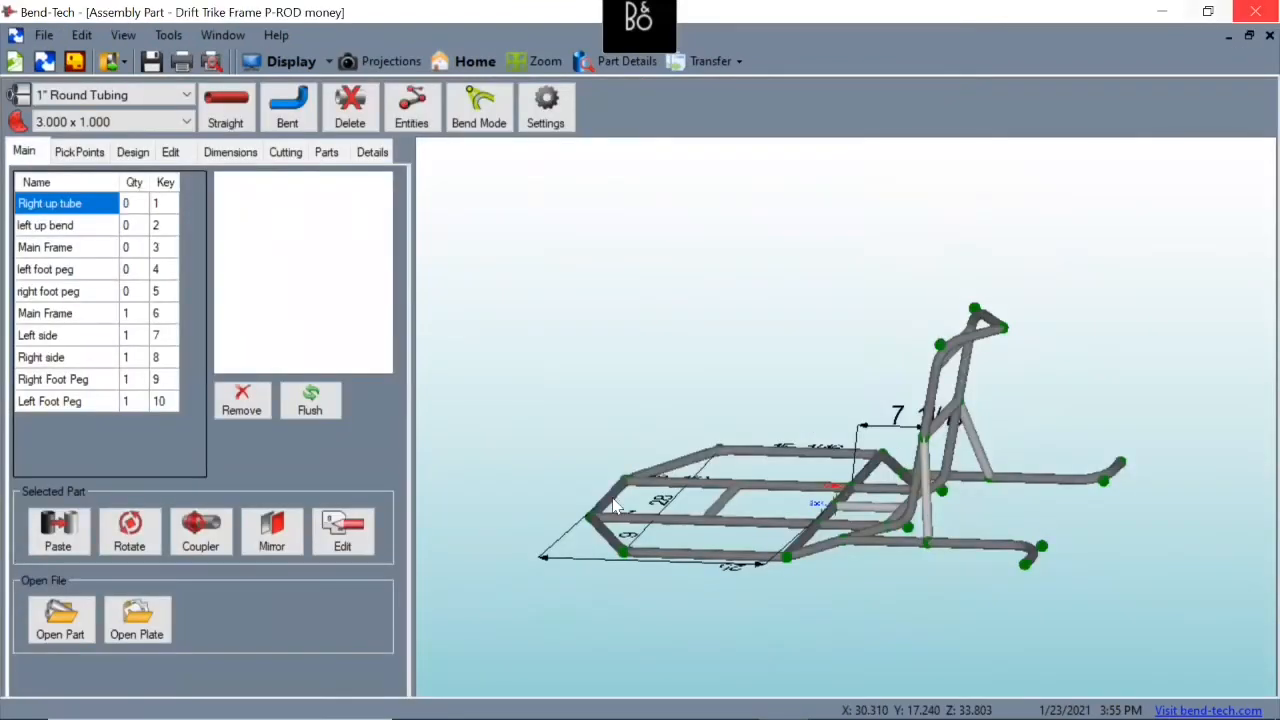
{"action": "left_click", "coordinate": [183, 673]}
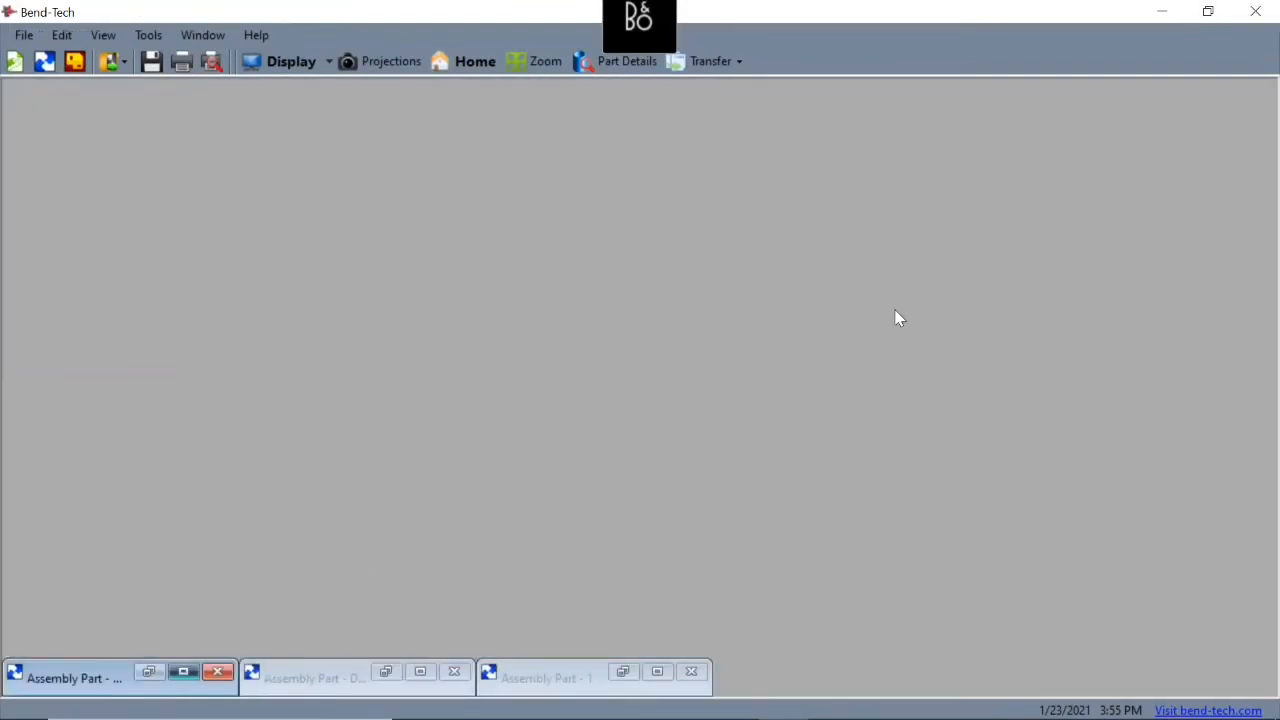
{"action": "scroll", "coordinate": [830, 448], "scroll_direction": "up", "scroll_amount": 2}
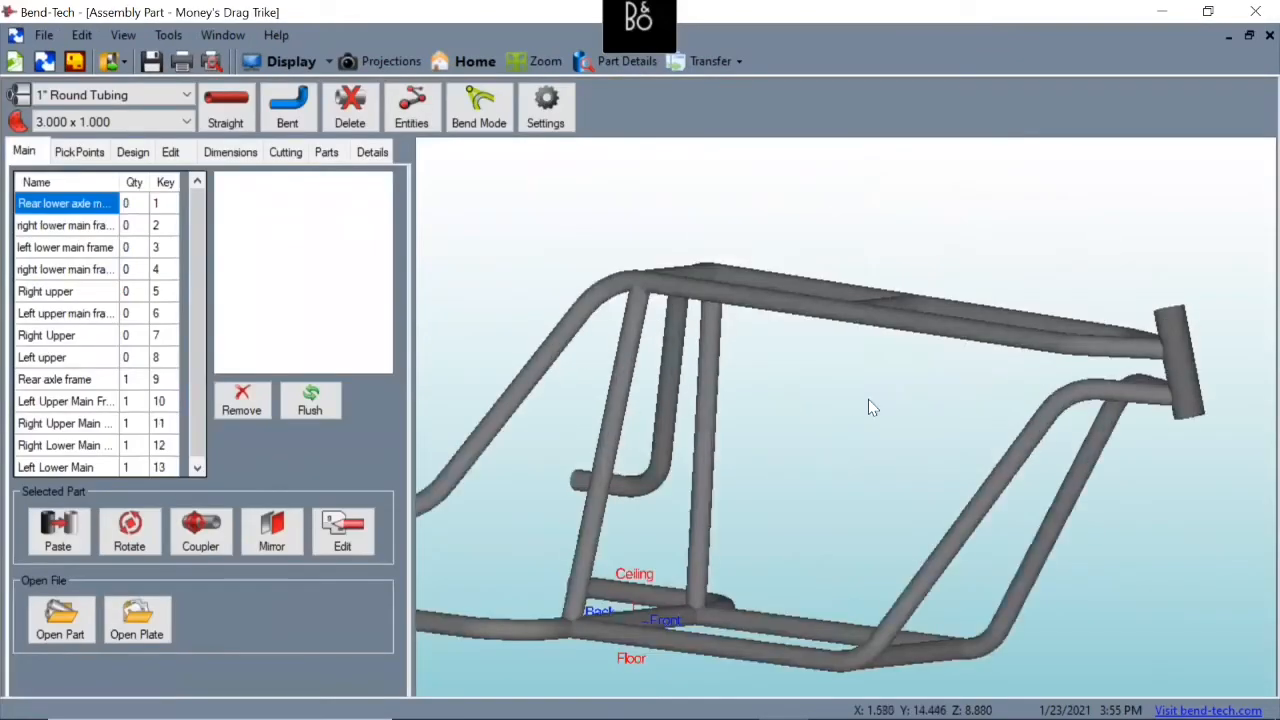
- Examine the Money's Drag Trike frame up close and as a whole from several angles
{"action": "scroll", "coordinate": [871, 440], "scroll_direction": "up", "scroll_amount": 2}
{"action": "scroll", "coordinate": [986, 463], "scroll_direction": "up", "scroll_amount": 2}
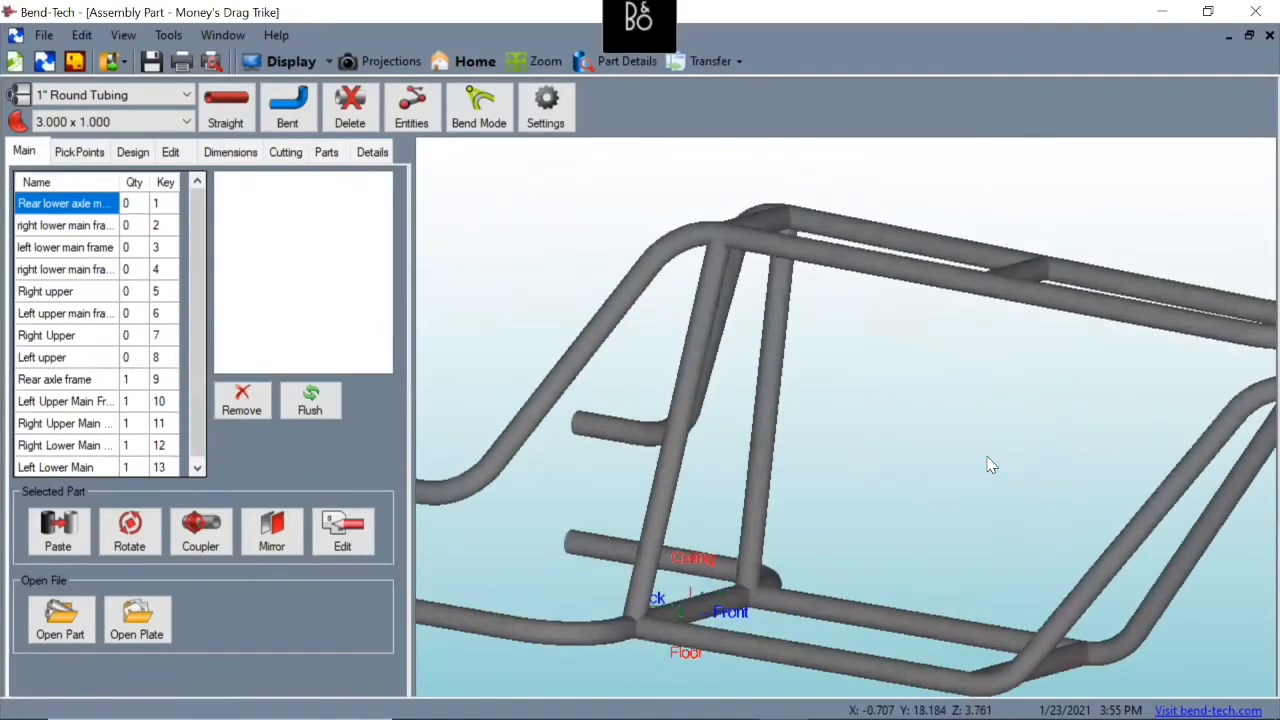
{"action": "scroll", "coordinate": [957, 443], "scroll_direction": "up", "scroll_amount": 2}
{"action": "scroll", "coordinate": [864, 427], "scroll_direction": "down", "scroll_amount": 2}
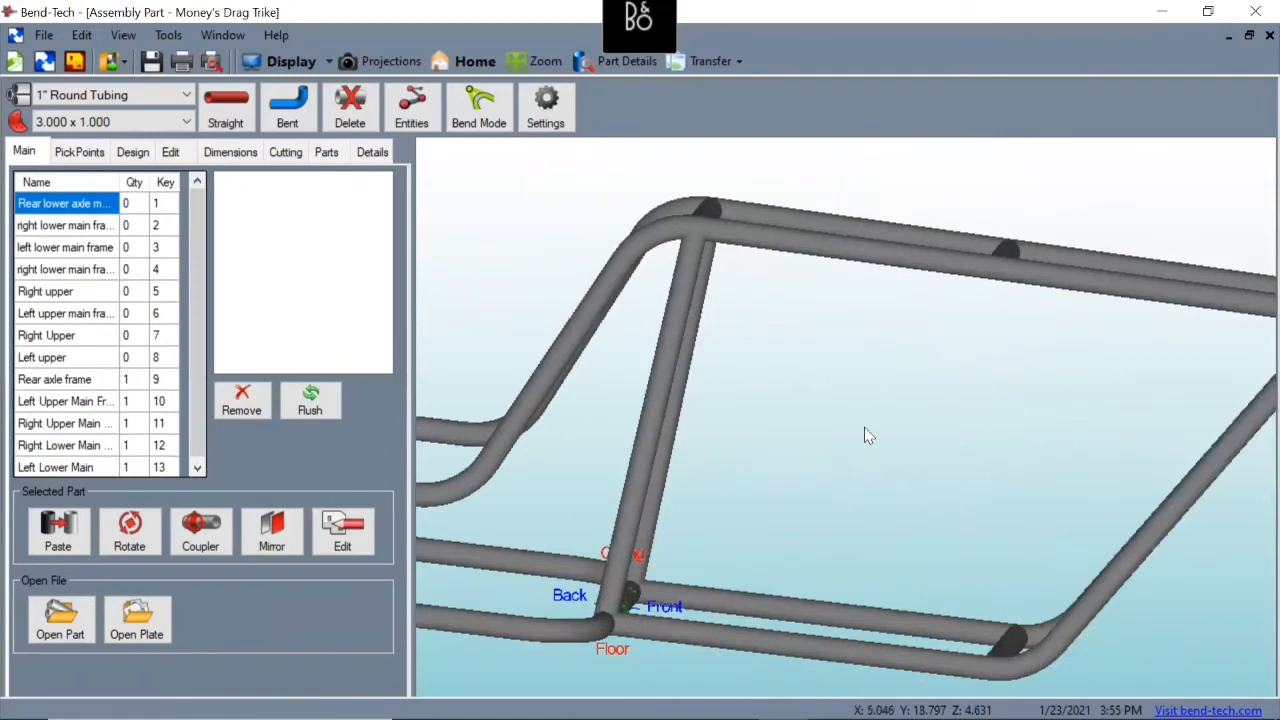
{"action": "scroll", "coordinate": [997, 428], "scroll_direction": "down", "scroll_amount": 2}
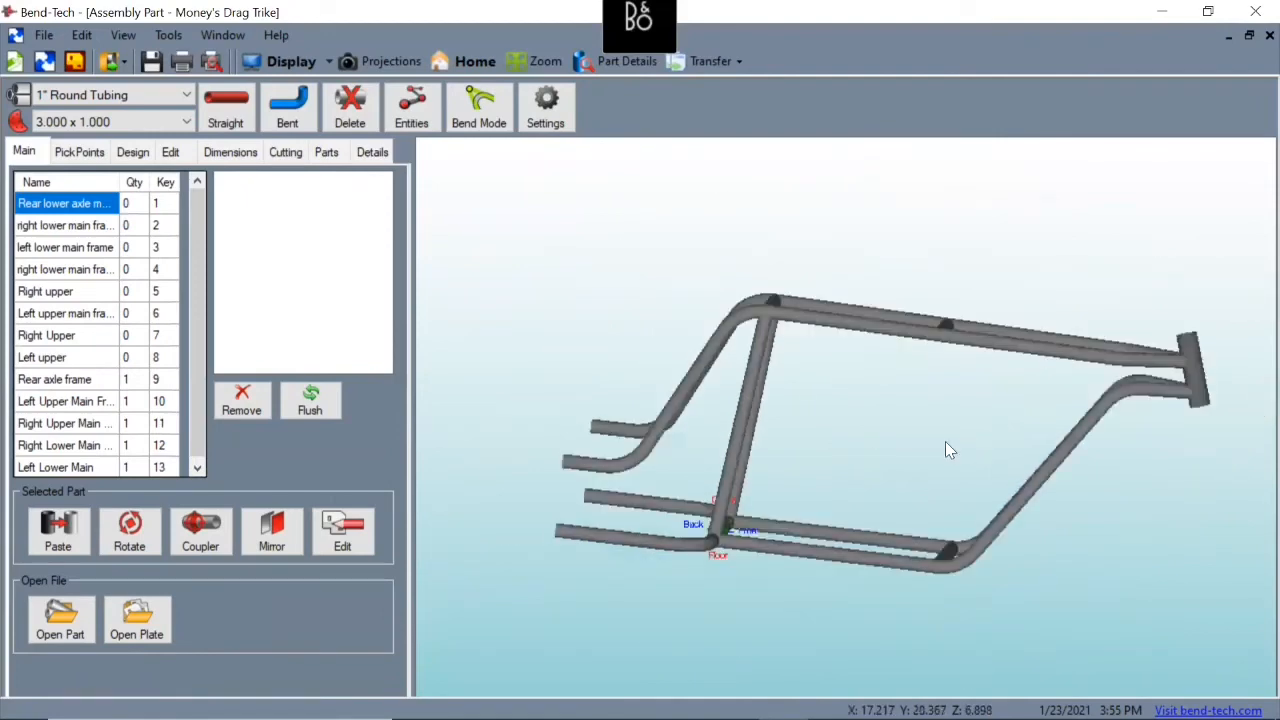
{"action": "scroll", "coordinate": [886, 449], "scroll_direction": "up", "scroll_amount": 2}
{"action": "scroll", "coordinate": [915, 413], "scroll_direction": "up", "scroll_amount": 2}
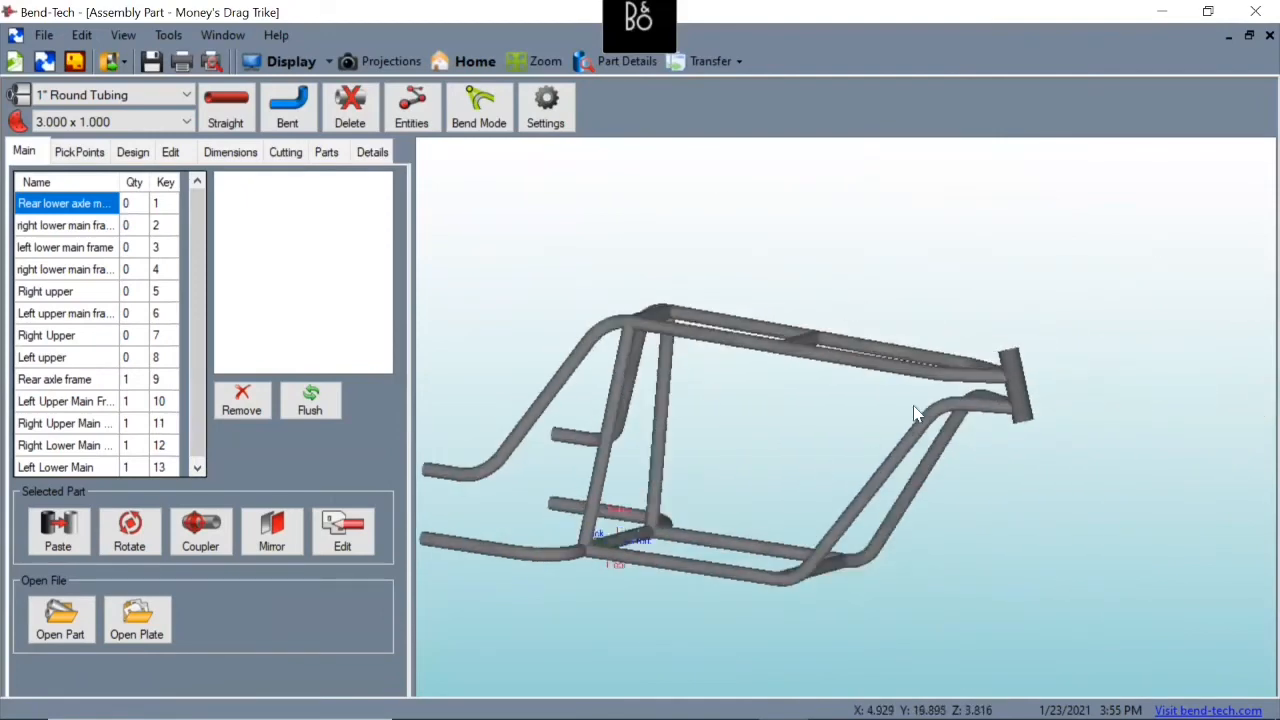
{"action": "middle_click_drag", "start_coordinate": [913, 413], "coordinate": [1002, 363]}
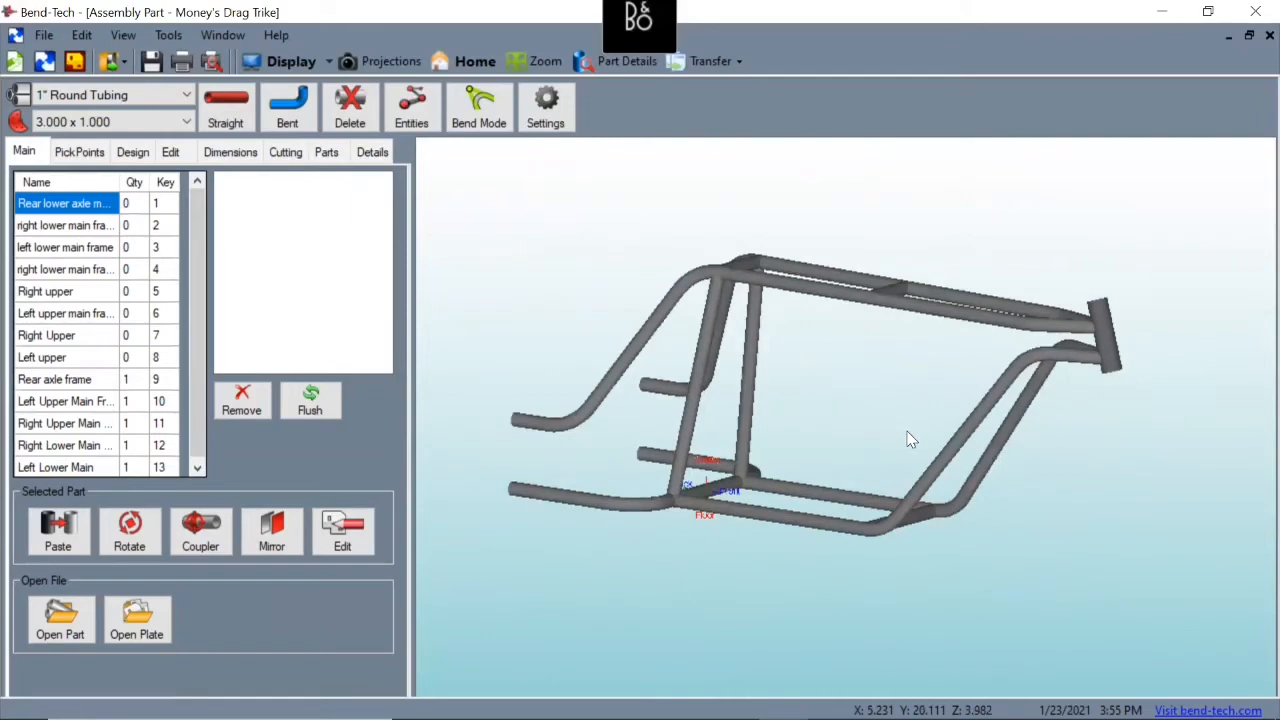
{"action": "mouse_move", "coordinate": [908, 431]}
{"action": "left_mouse_down"}
{"action": "mouse_move", "coordinate": [864, 420]}
{"action": "mouse_move", "coordinate": [929, 443]}
{"action": "left_mouse_up"}
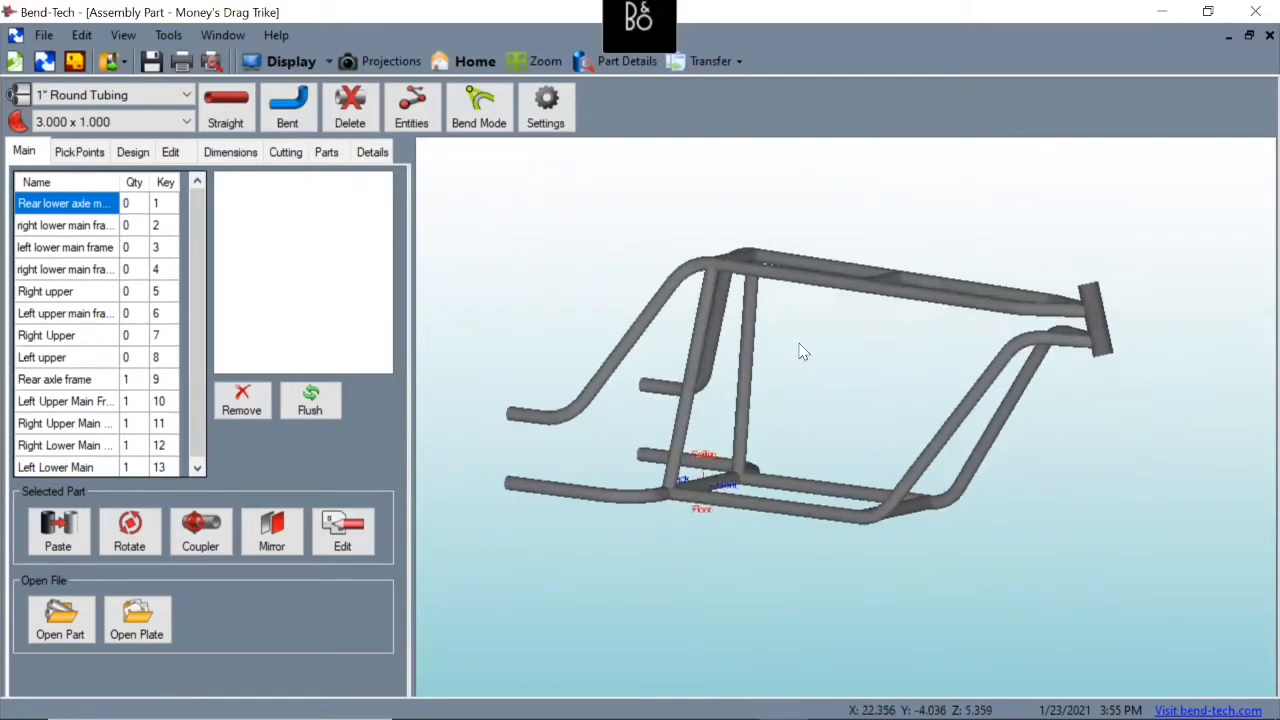
{"action": "left_click_drag", "start_coordinate": [803, 351], "coordinate": [803, 397]}
{"action": "left_click_drag", "start_coordinate": [826, 498], "coordinate": [822, 456]}
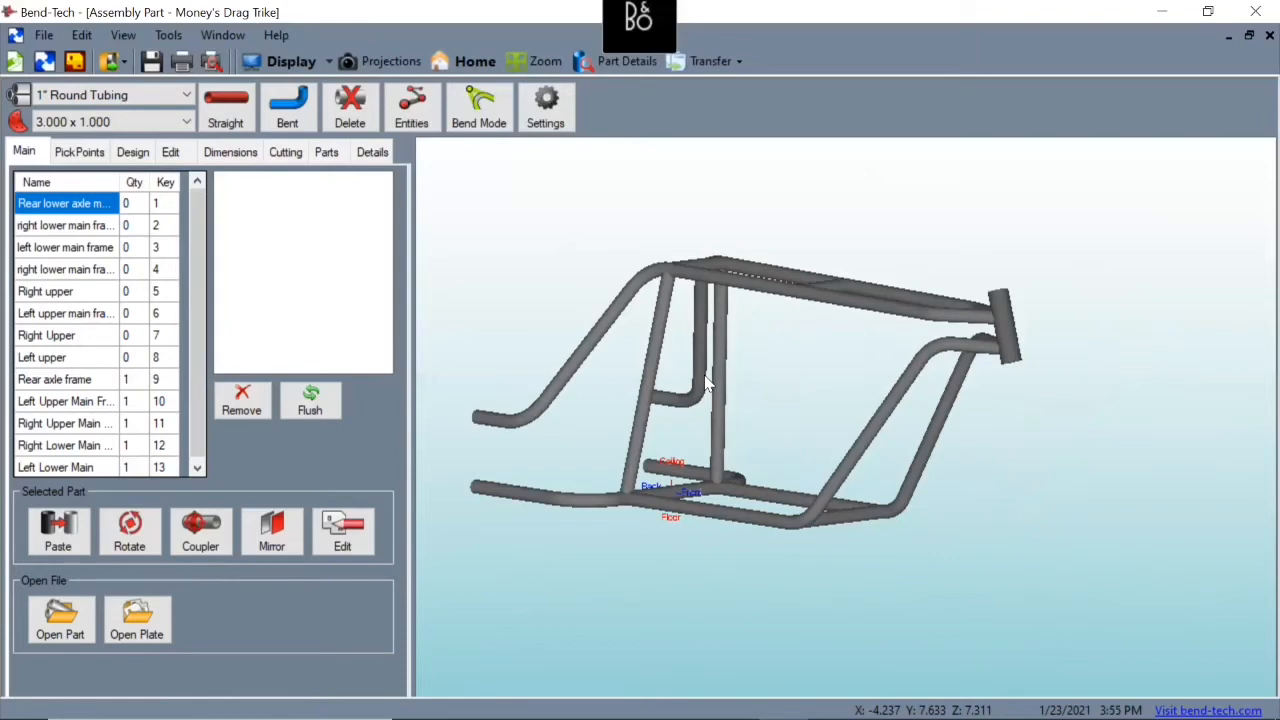
- Open the Die Library and view the general and spring-back values of the 3.000 x 1.000 die
{"action": "left_click", "coordinate": [170, 36]}
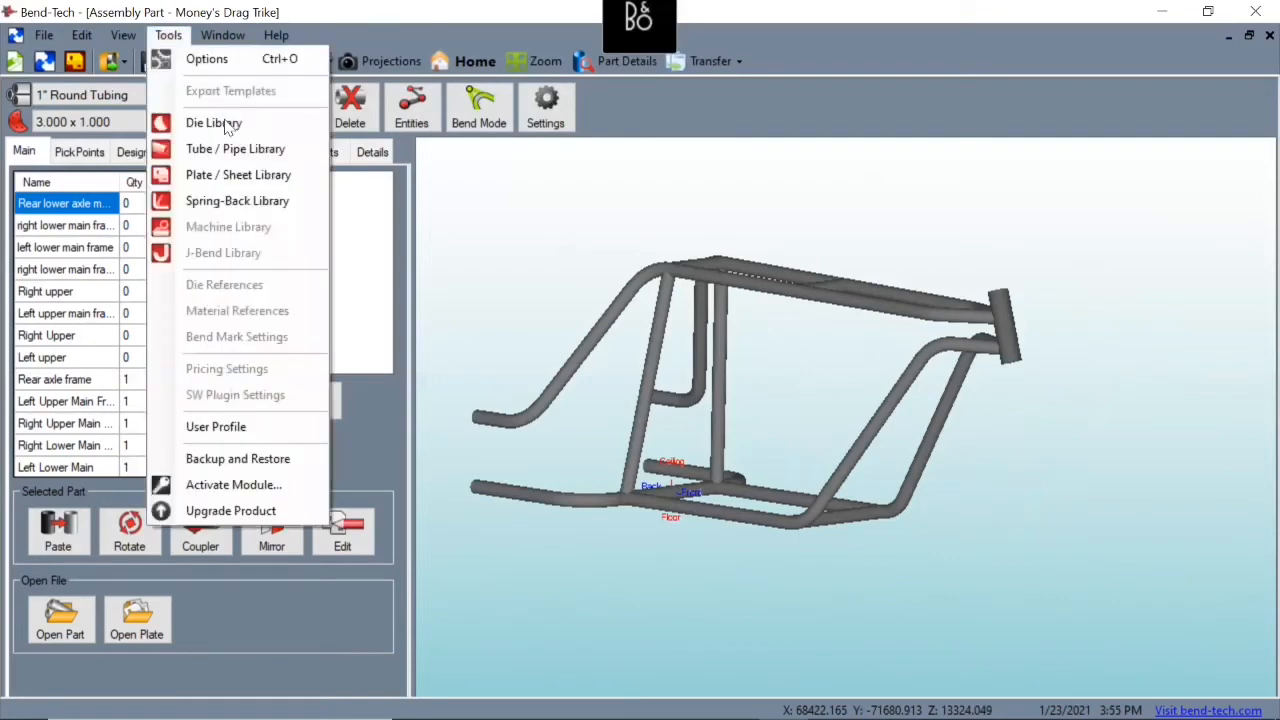
{"action": "left_click", "coordinate": [275, 203]}
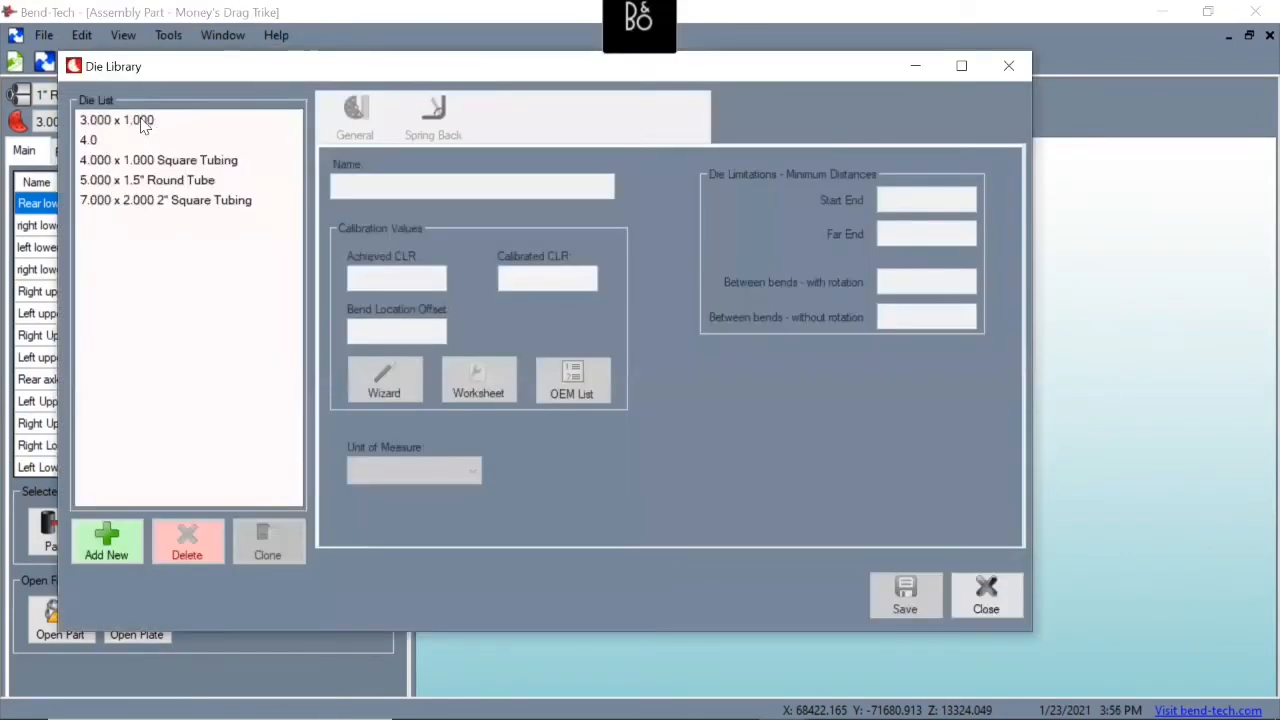
{"action": "left_click", "coordinate": [142, 121]}
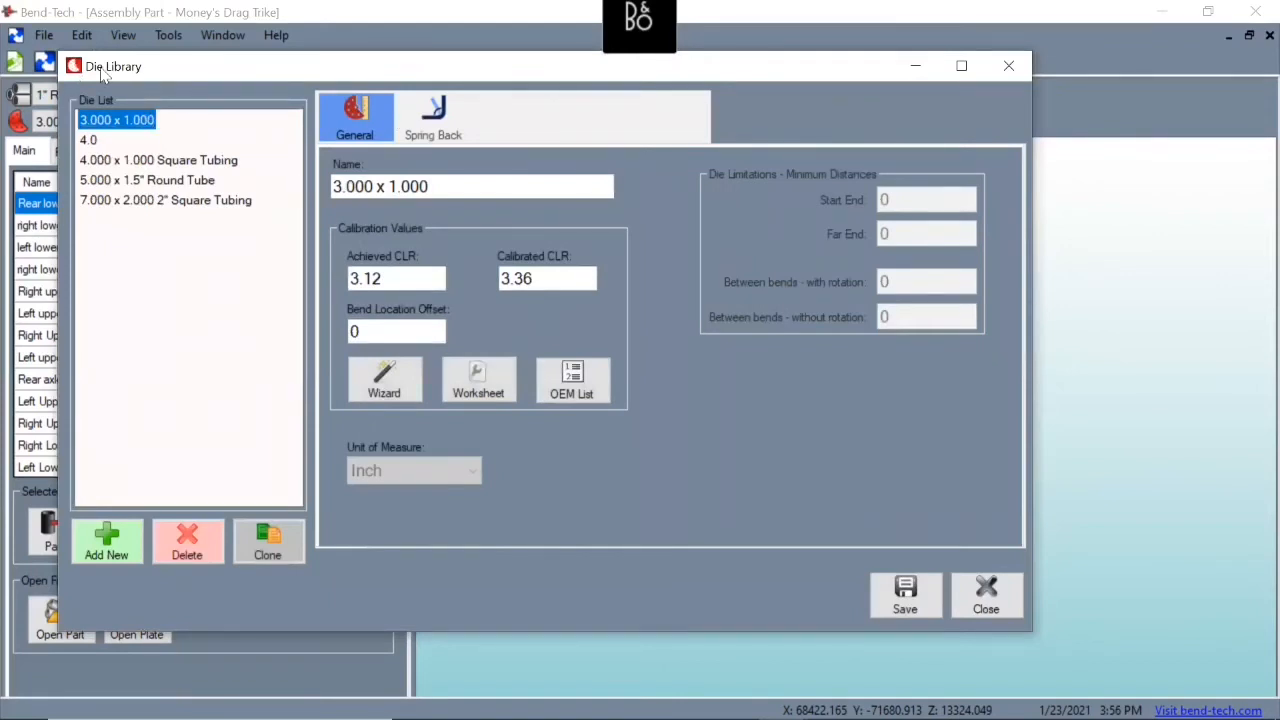
{"action": "left_click", "coordinate": [425, 112]}
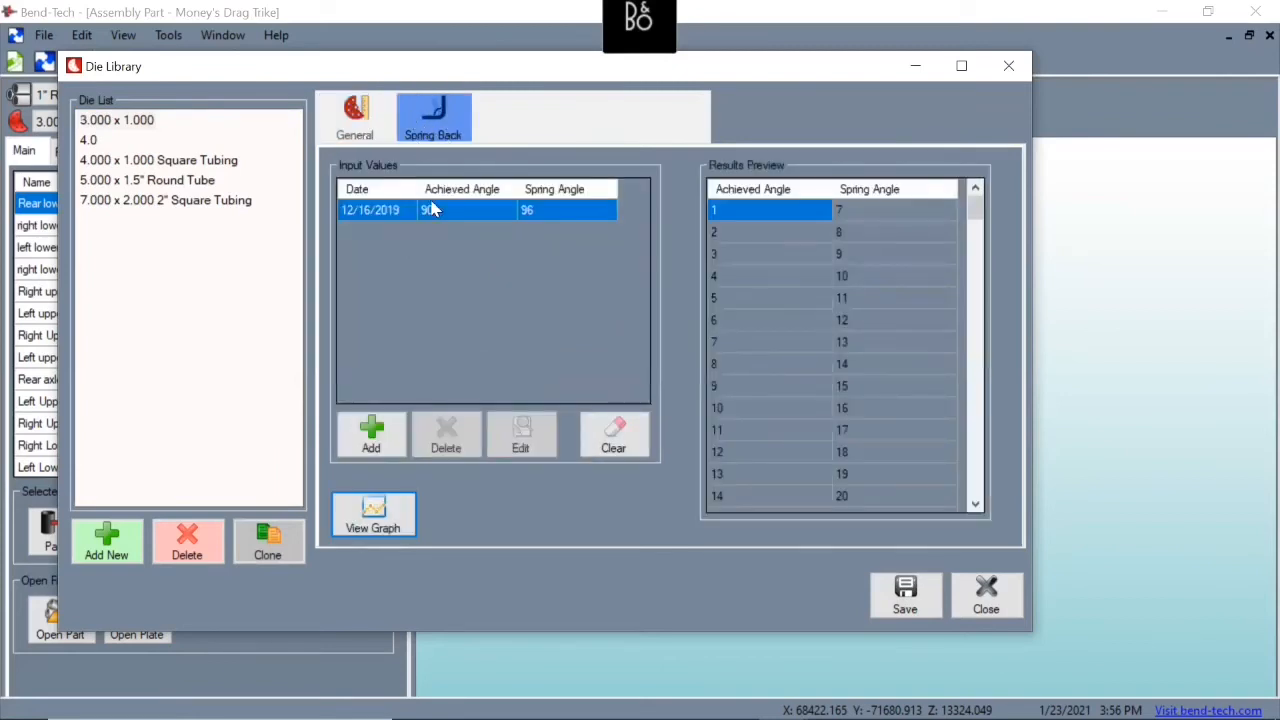
{"action": "left_click", "coordinate": [147, 121]}
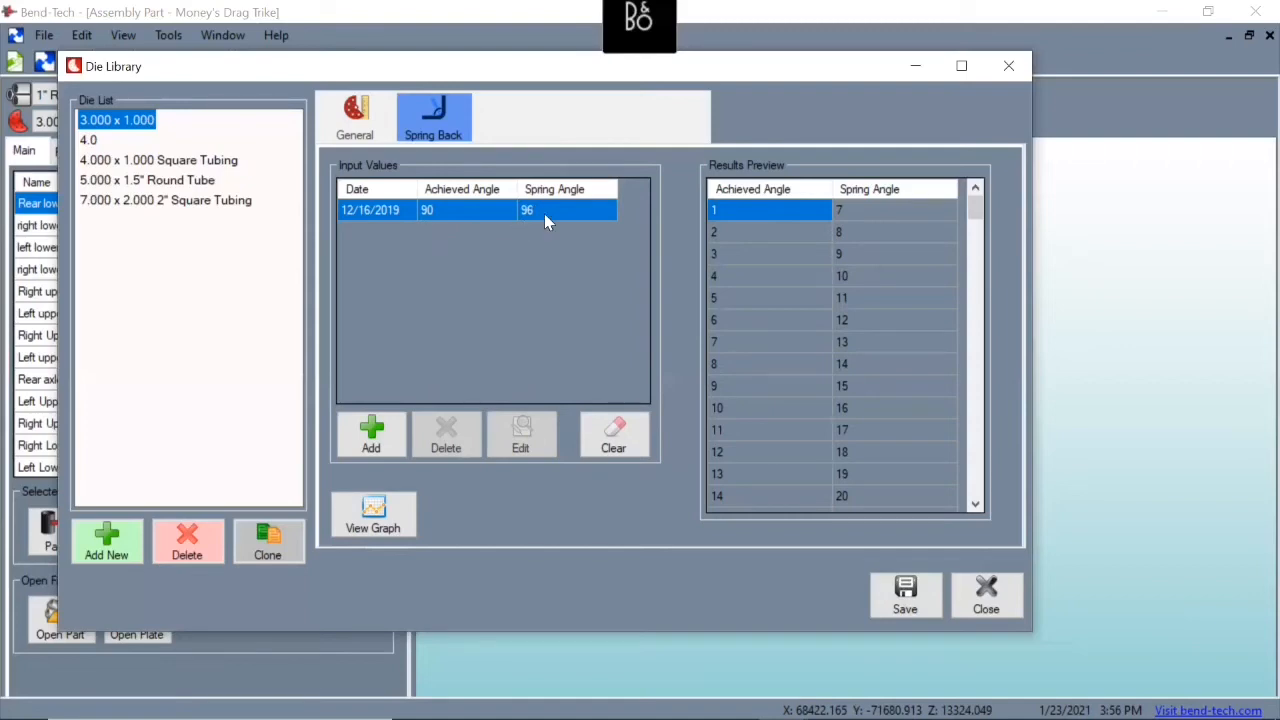
- Add a spring-back entry to the 4.000 x 1.000 Square Tubing die with achieved angle 90 and spring angle 101
{"action": "left_click", "coordinate": [168, 165]}
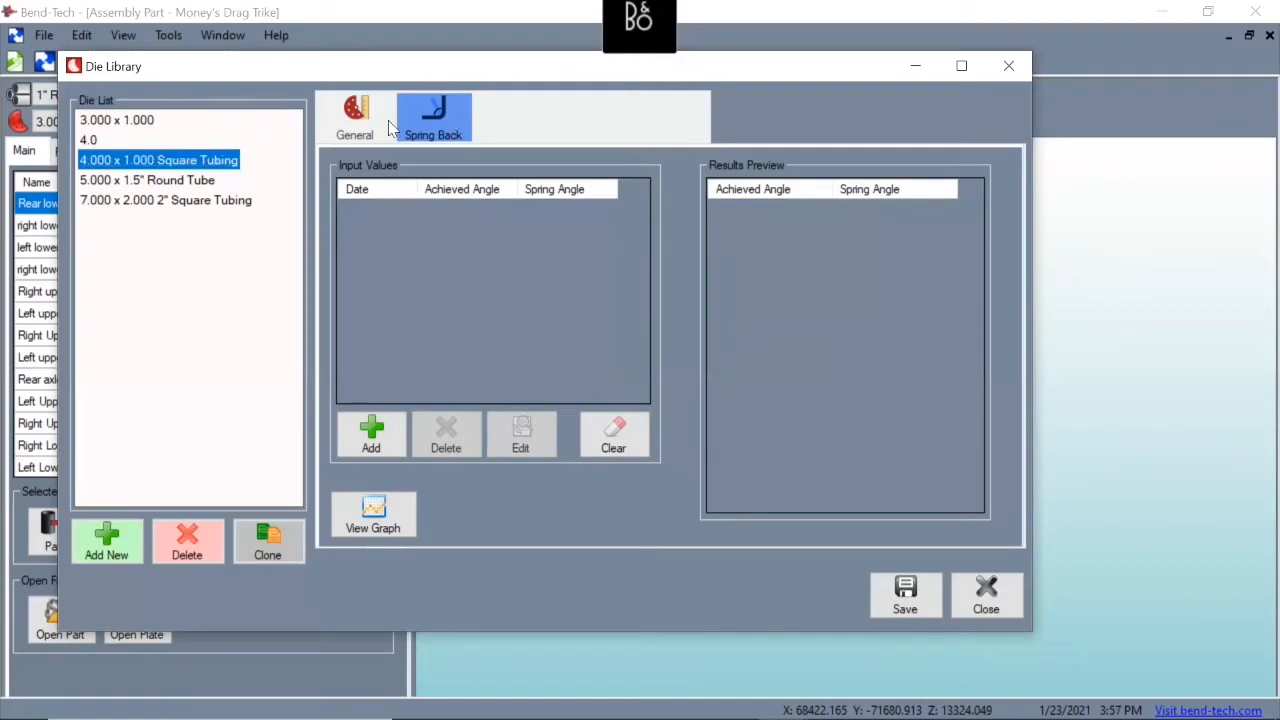
{"action": "left_click", "coordinate": [388, 120]}
{"action": "left_click", "coordinate": [432, 120]}
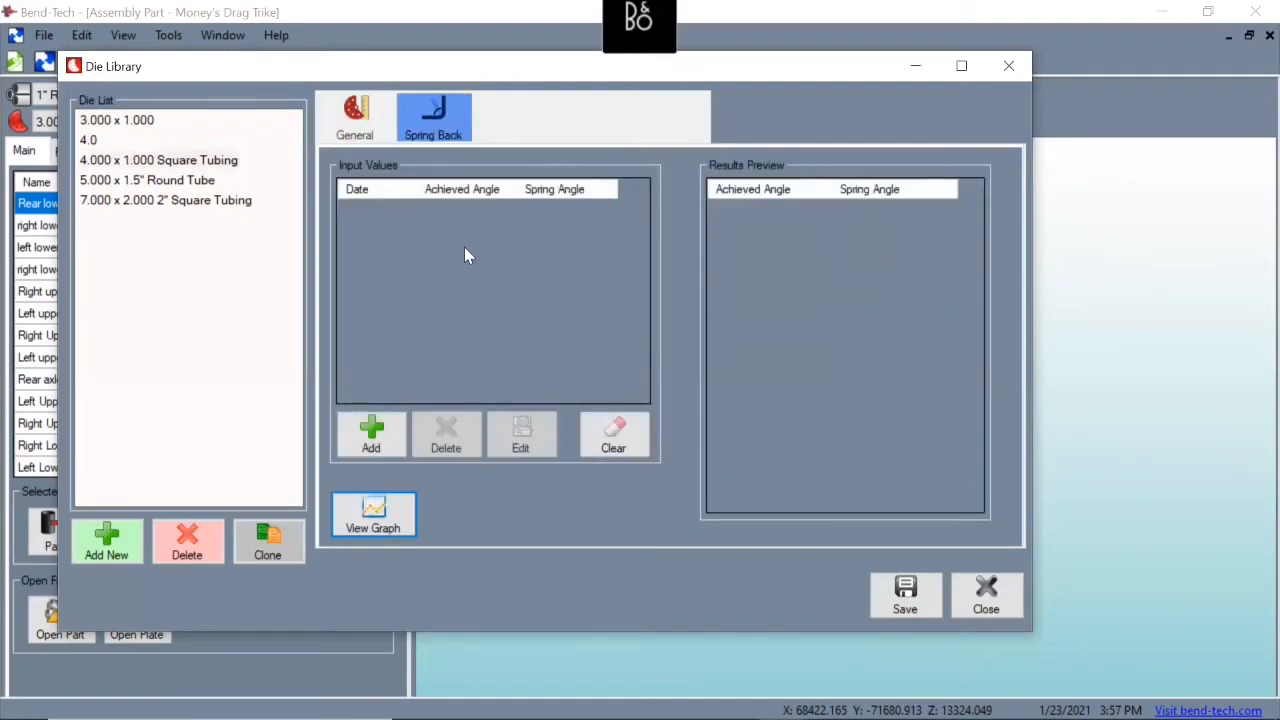
{"action": "left_click", "coordinate": [370, 440]}
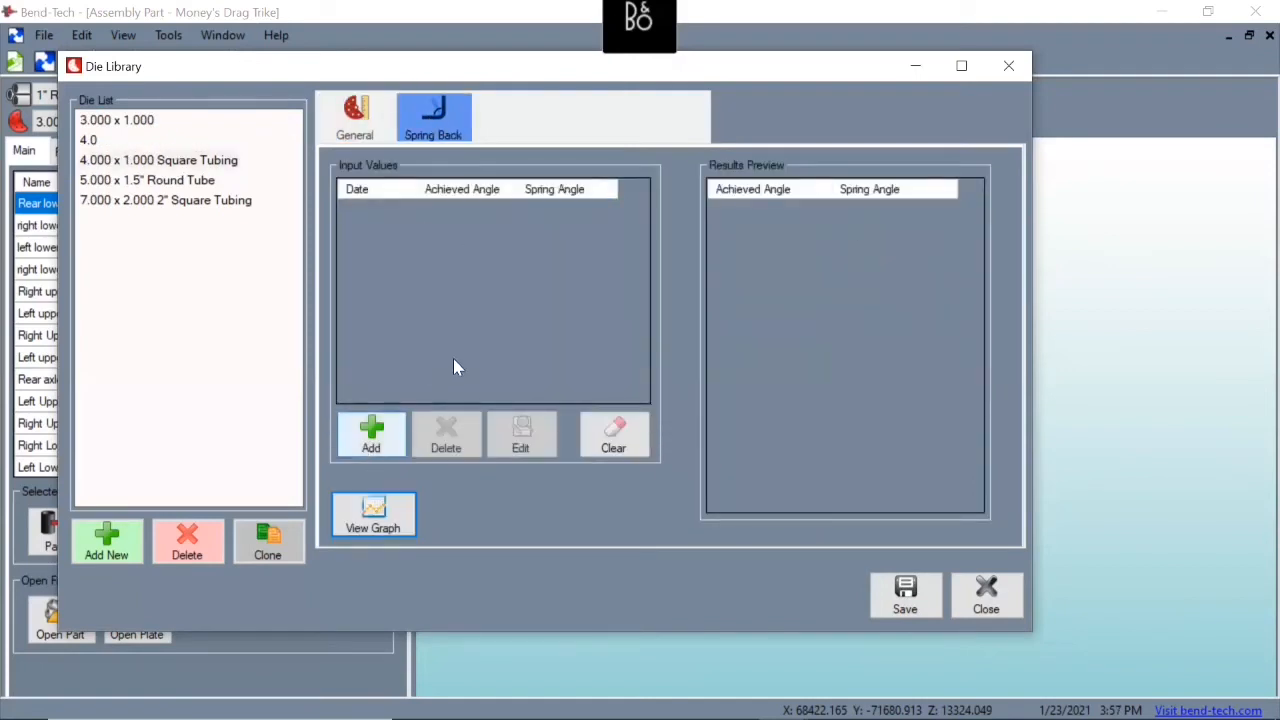
{"action": "left_click", "coordinate": [601, 326]}
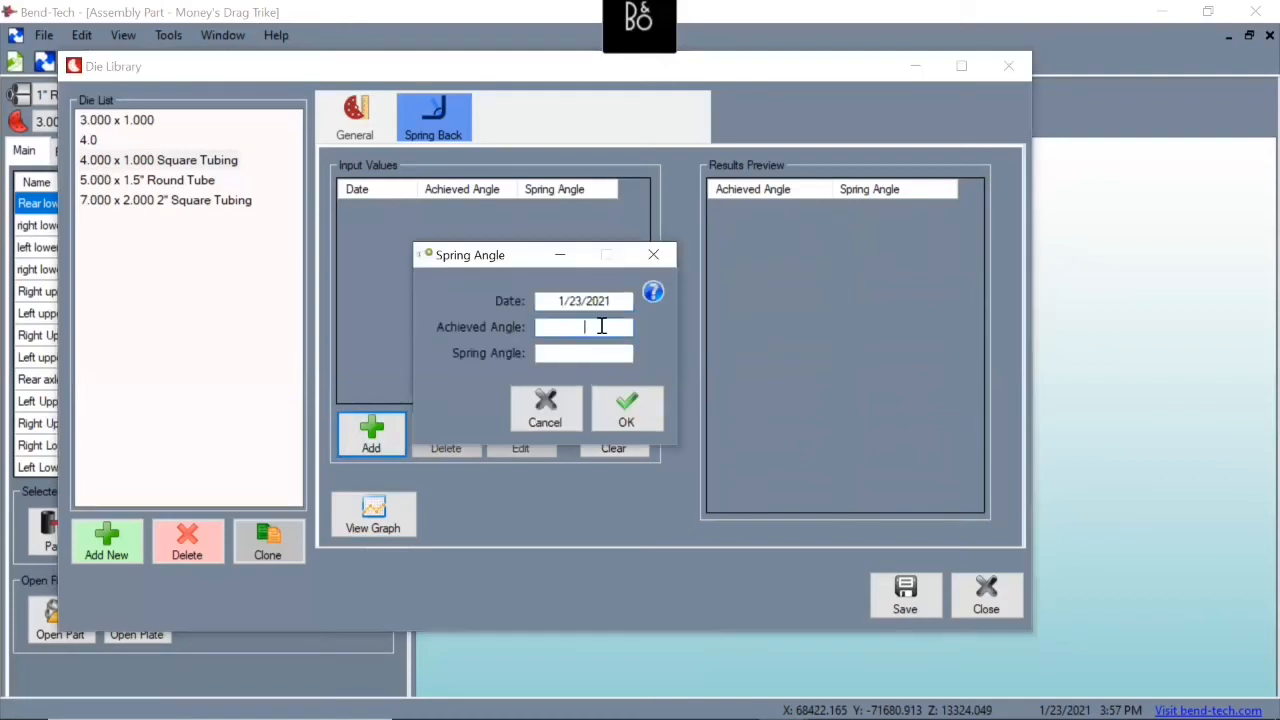
{"action": "type", "text": "90"}
{"action": "left_click", "coordinate": [595, 354]}
{"action": "type", "text": "01"}
{"action": "key", "text": "Return"}
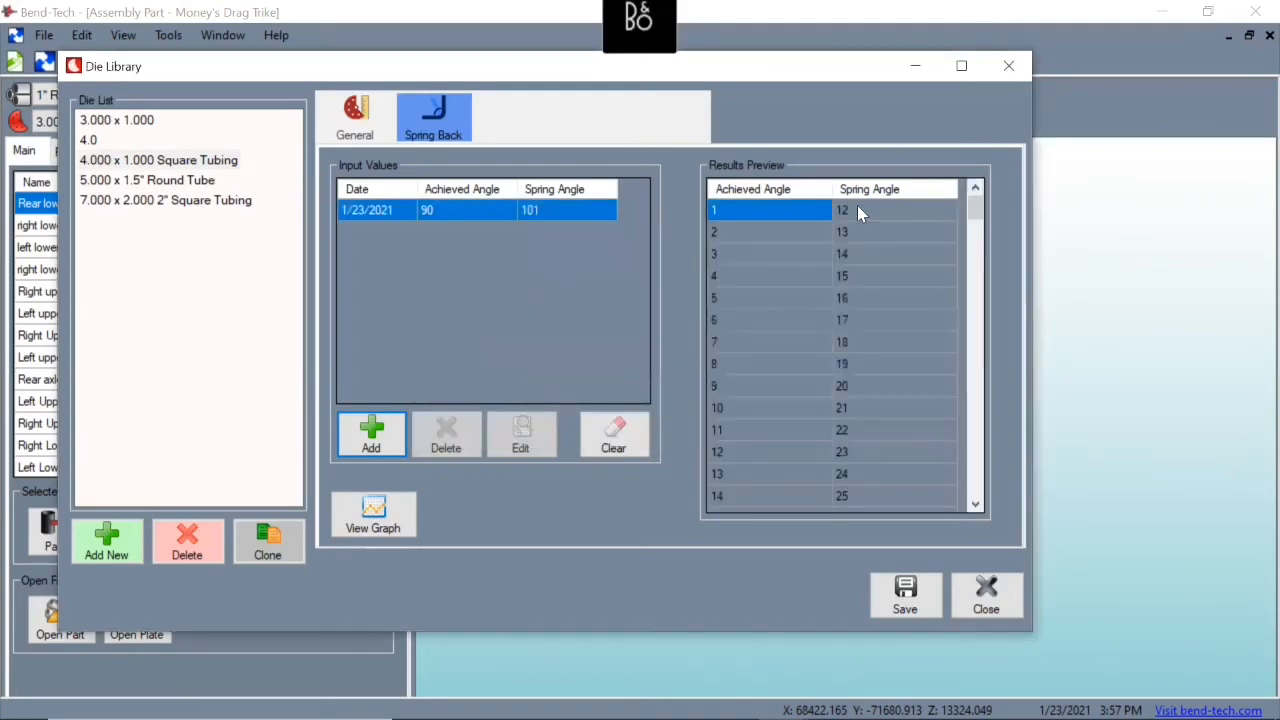
- Review the die's spring-back results preview, save the die without adding another entry, and close the Die Library
{"action": "scroll", "coordinate": [888, 281], "scroll_direction": "down", "scroll_amount": 15}
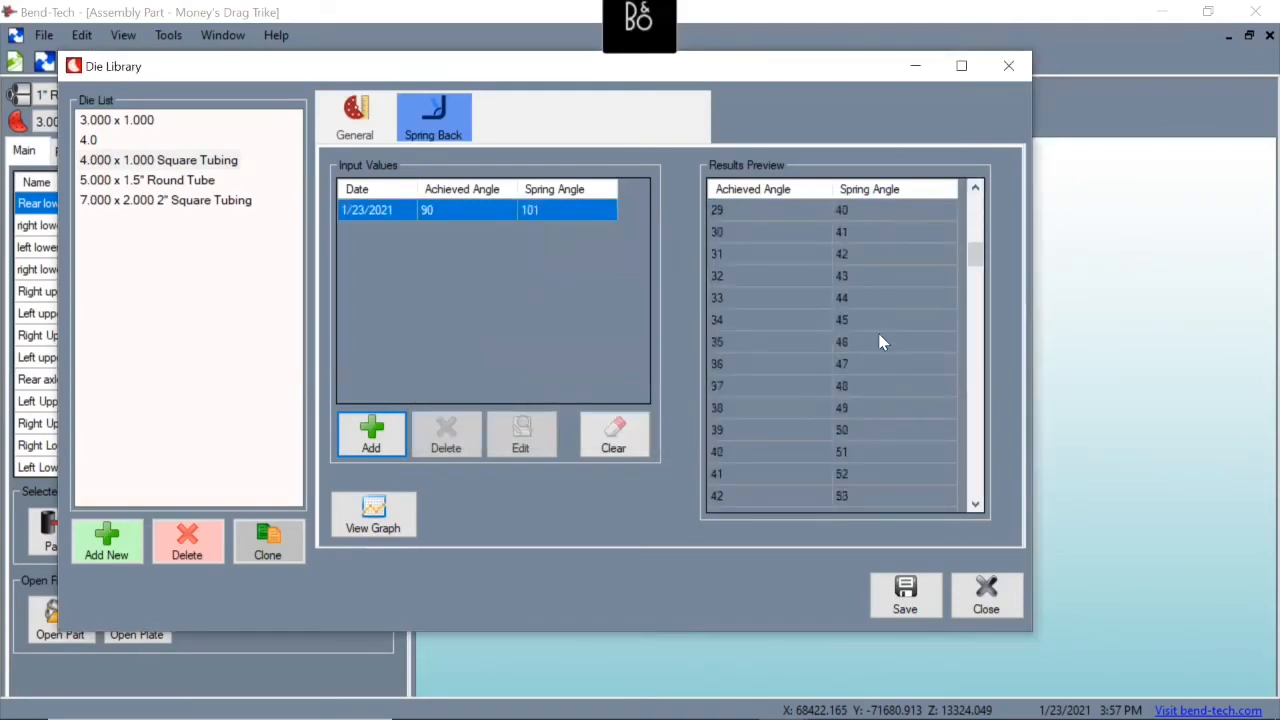
{"action": "scroll", "coordinate": [867, 317], "scroll_direction": "up", "scroll_amount": 12}
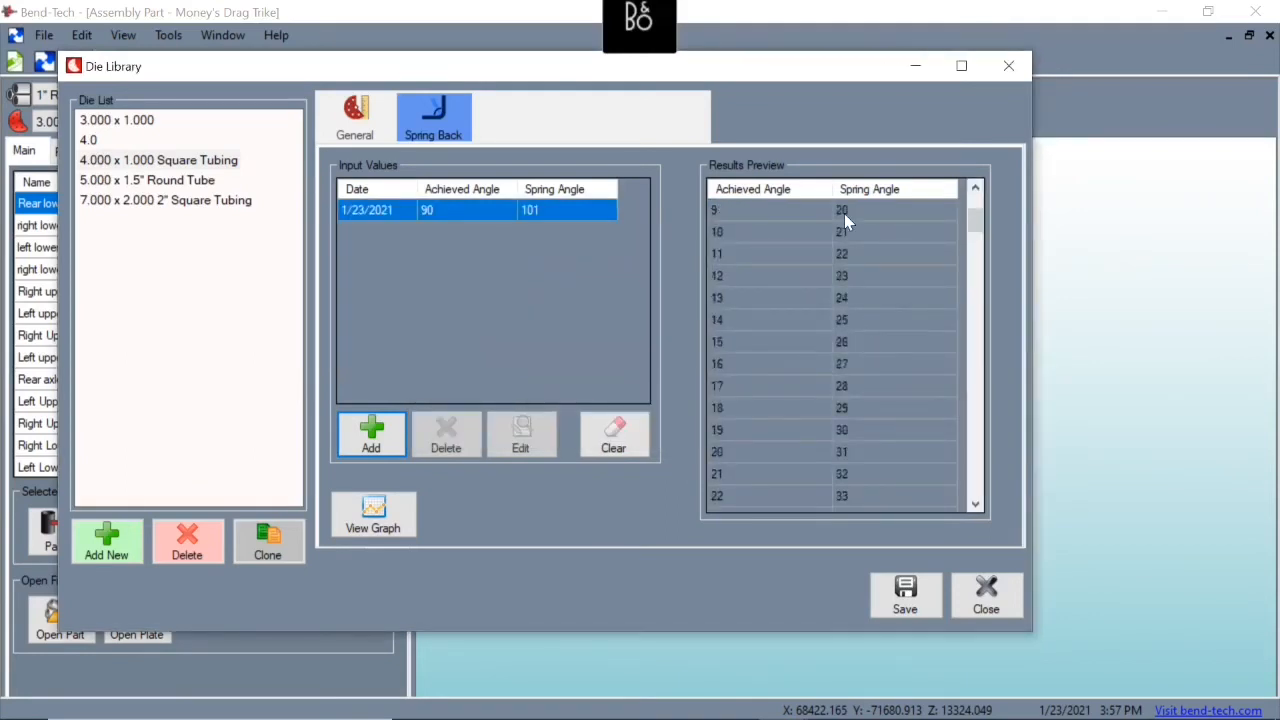
{"action": "scroll", "coordinate": [740, 233], "scroll_direction": "up", "scroll_amount": 3}
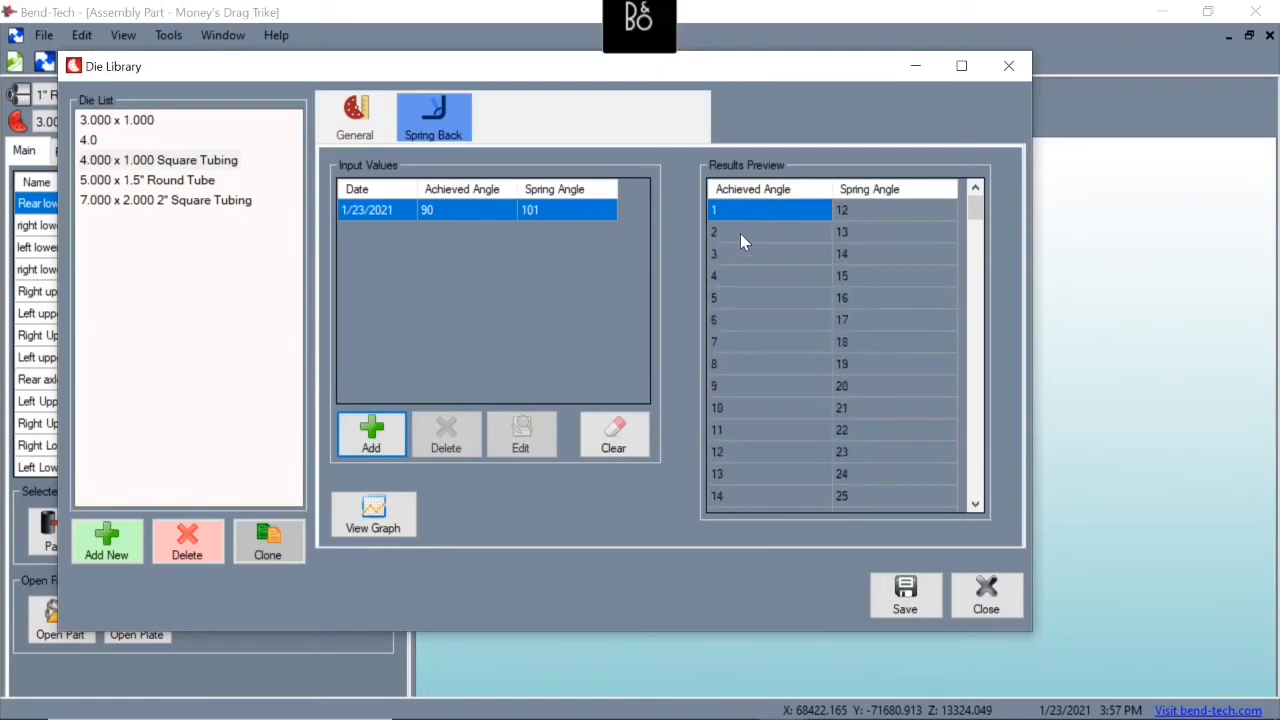
{"action": "left_click", "coordinate": [375, 452]}
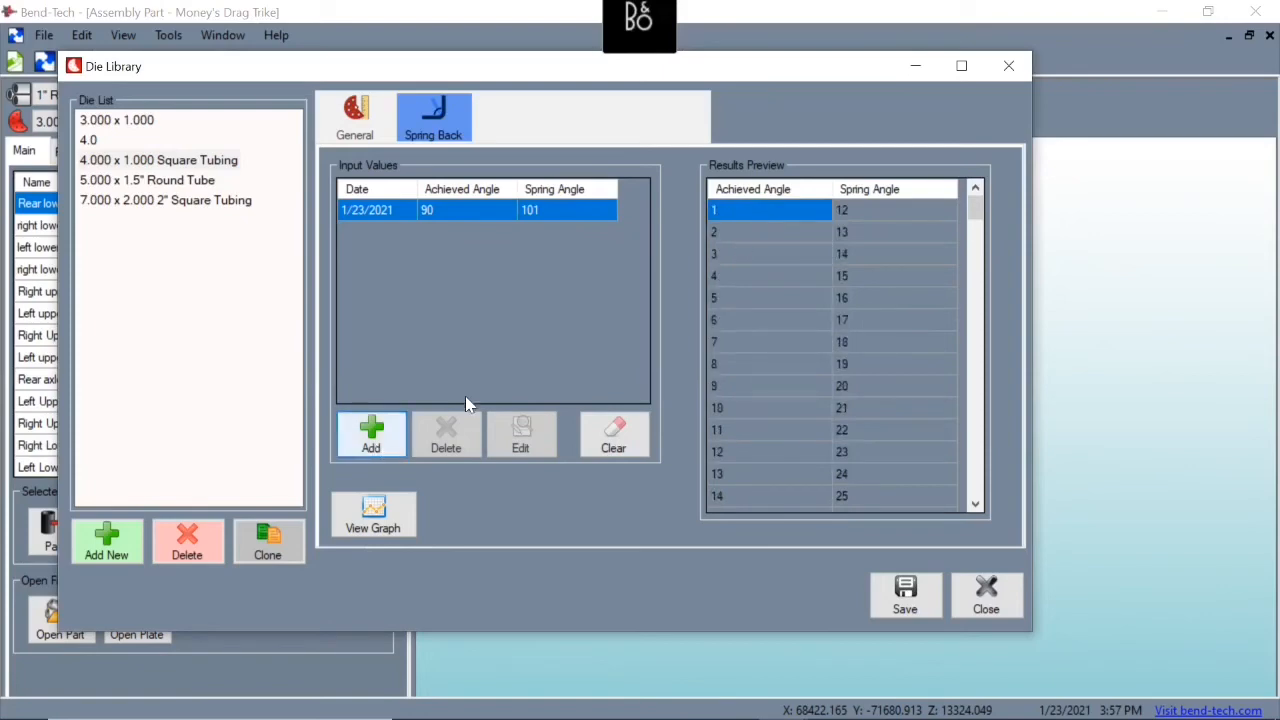
{"action": "left_click", "coordinate": [537, 405]}
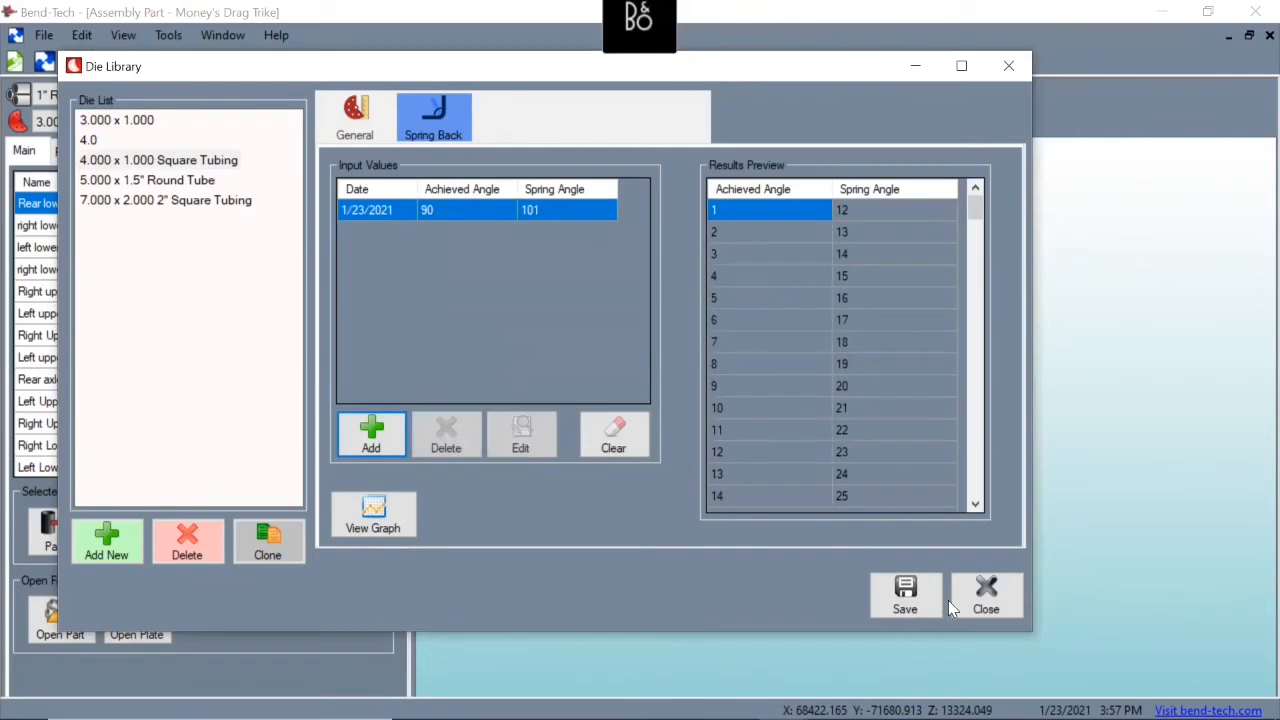
{"action": "left_click", "coordinate": [912, 597]}
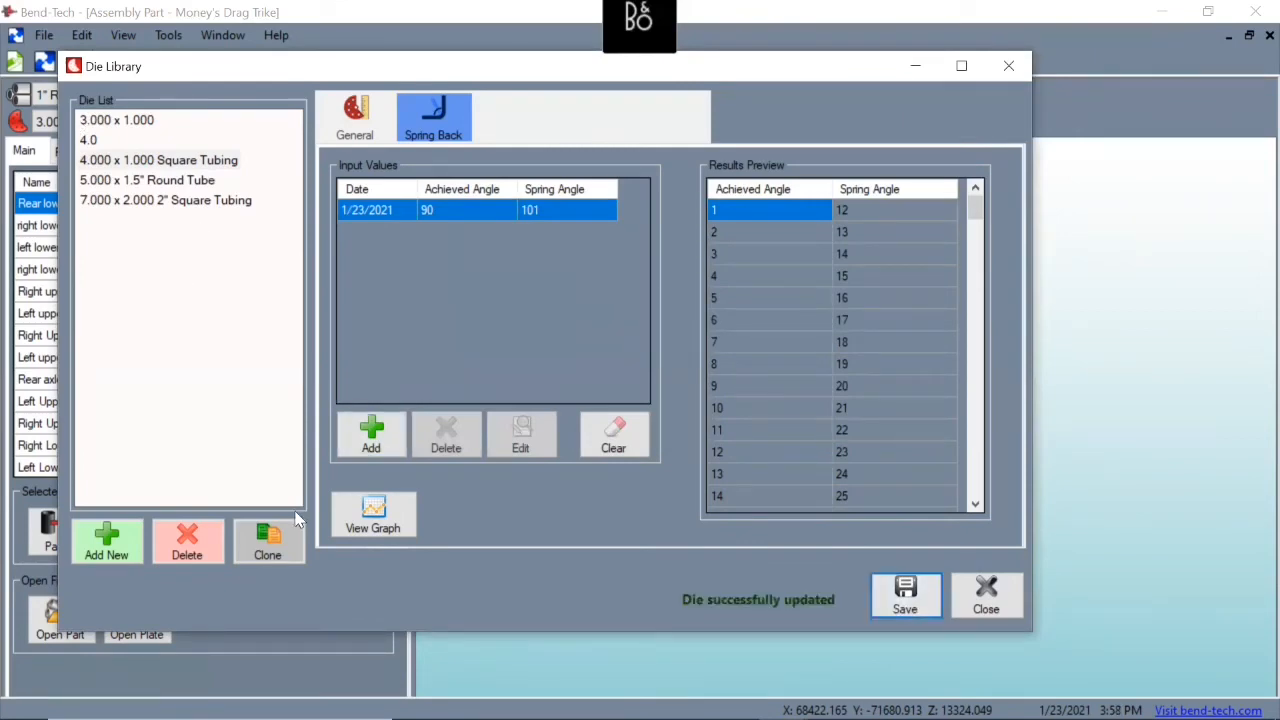
{"action": "left_click", "coordinate": [987, 597]}
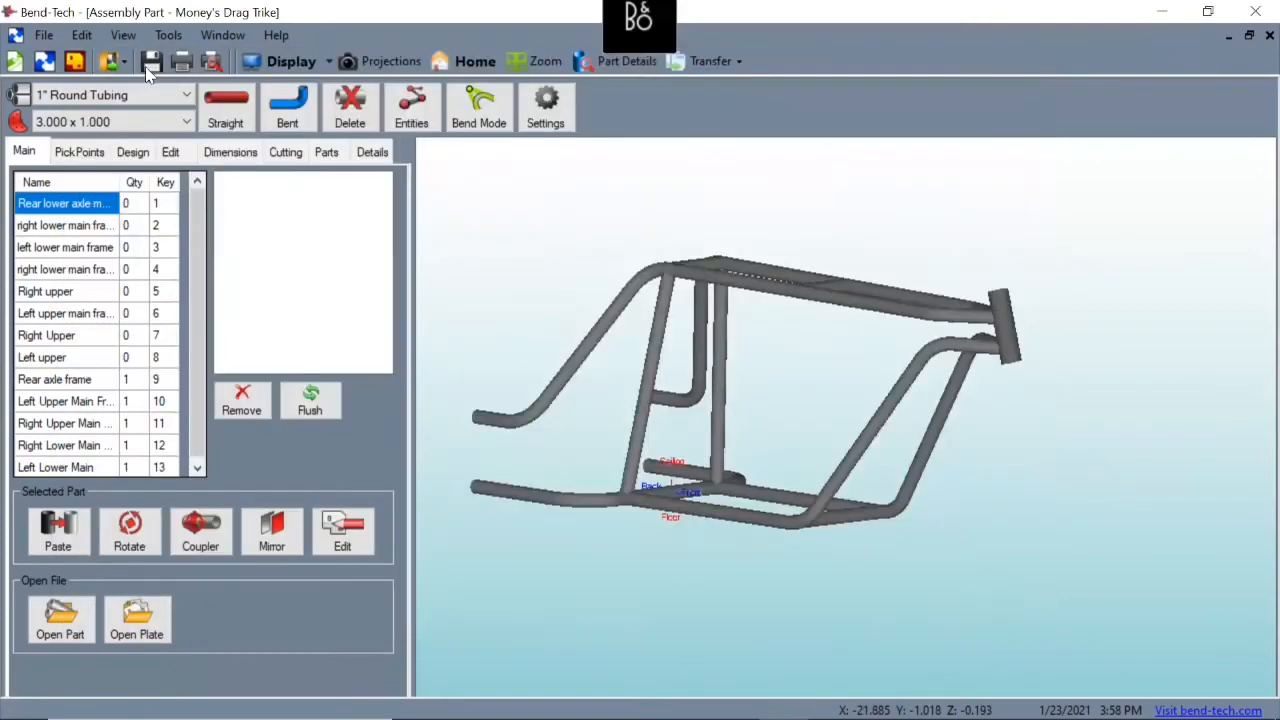
- Add a new material named 2" Round Tube in the Tube / Pipe Library
{"action": "left_click", "coordinate": [170, 37]}
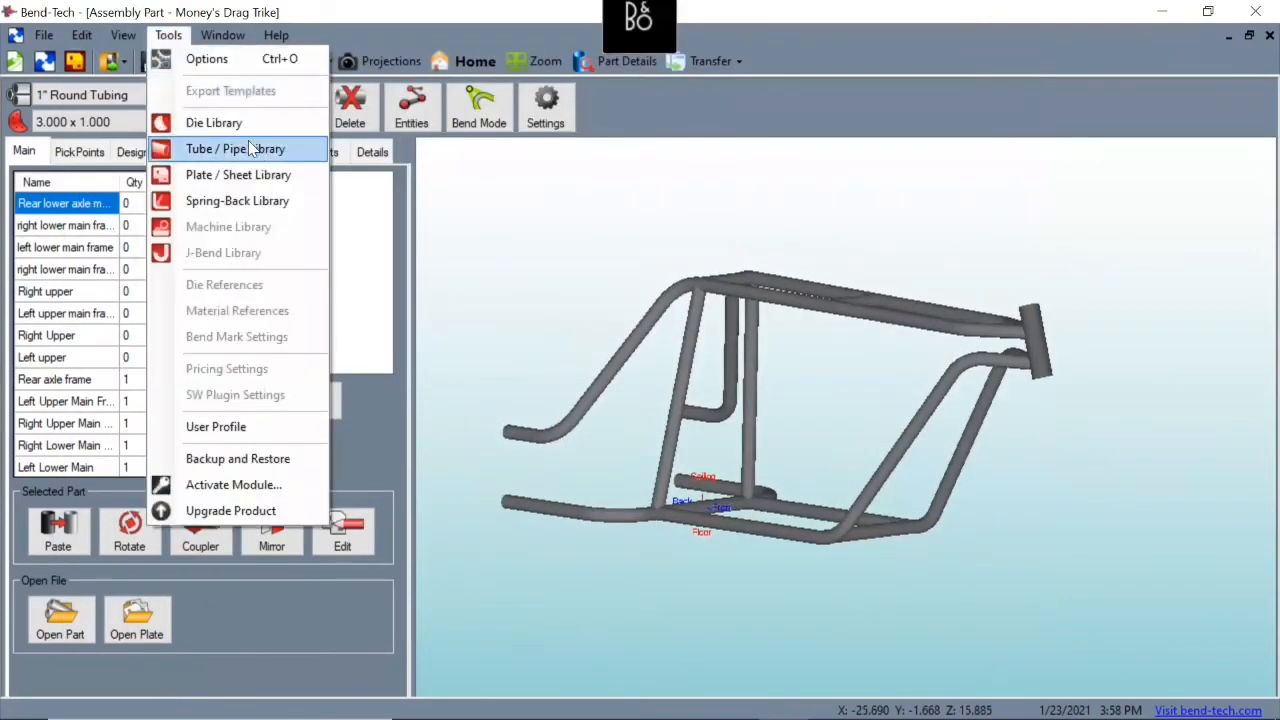
{"action": "left_click", "coordinate": [251, 149]}
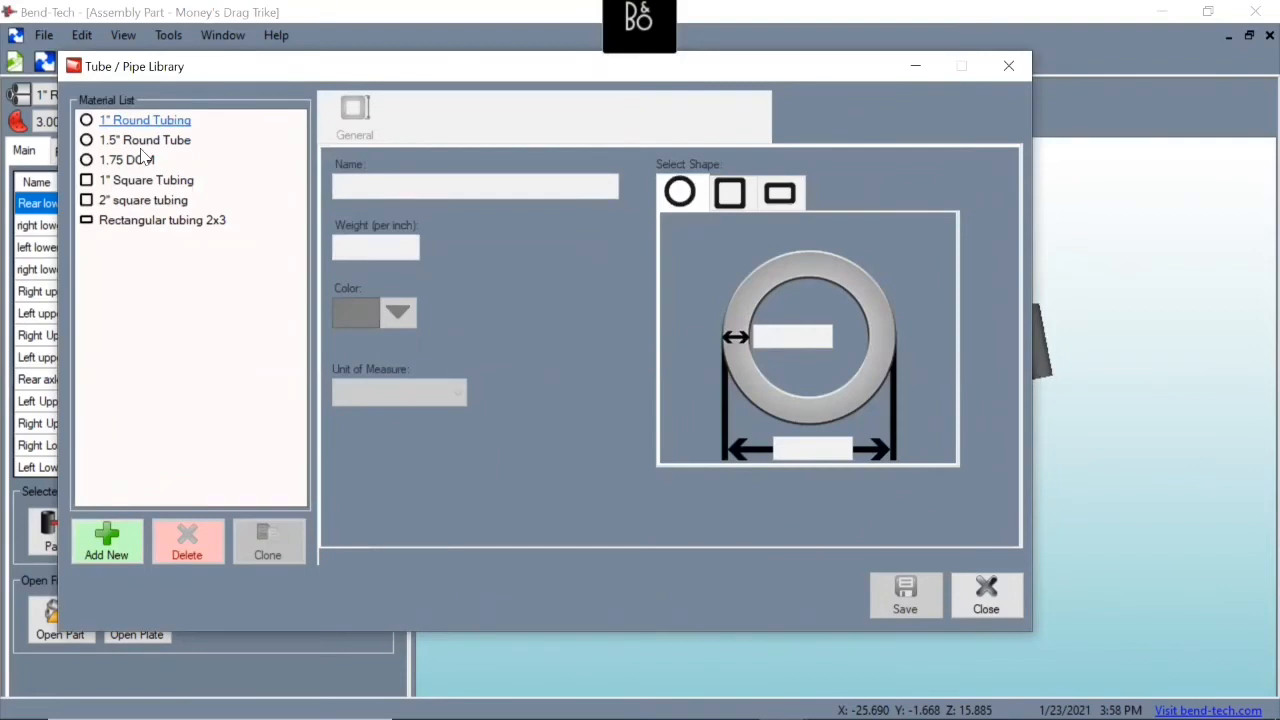
{"action": "left_click", "coordinate": [116, 552]}
{"action": "left_click", "coordinate": [366, 186]}
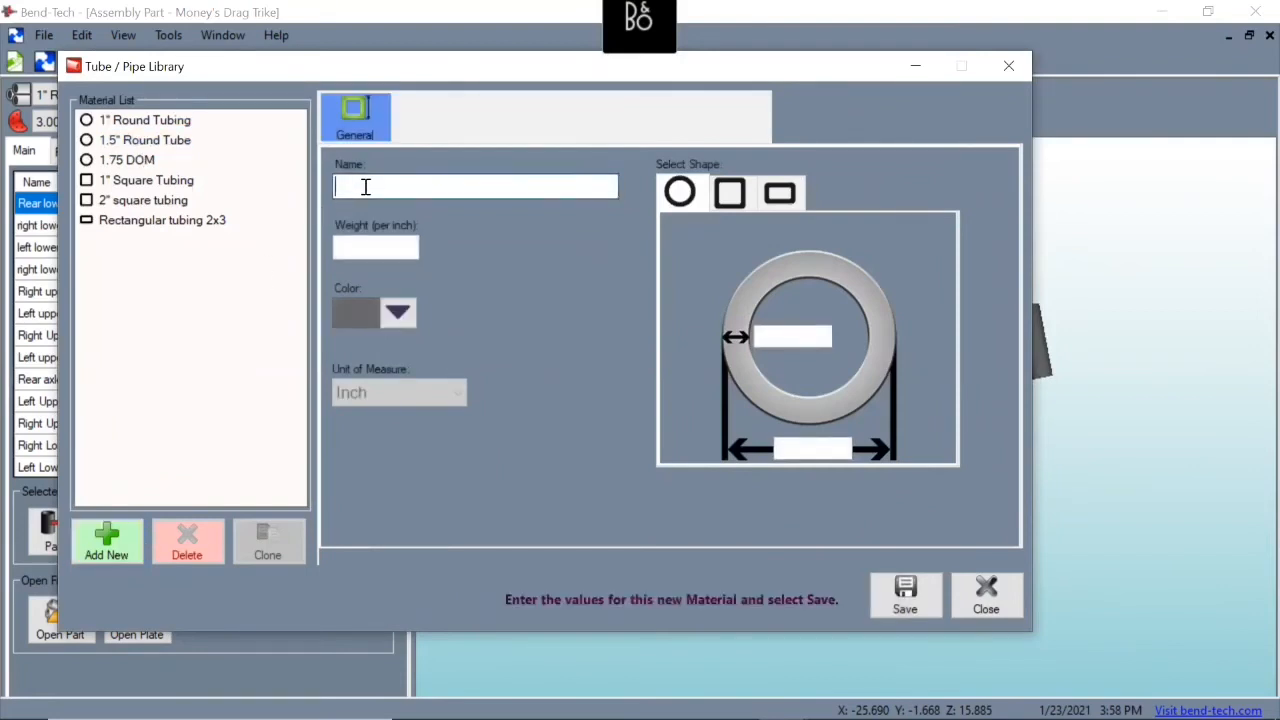
{"action": "type", "text": "2"}
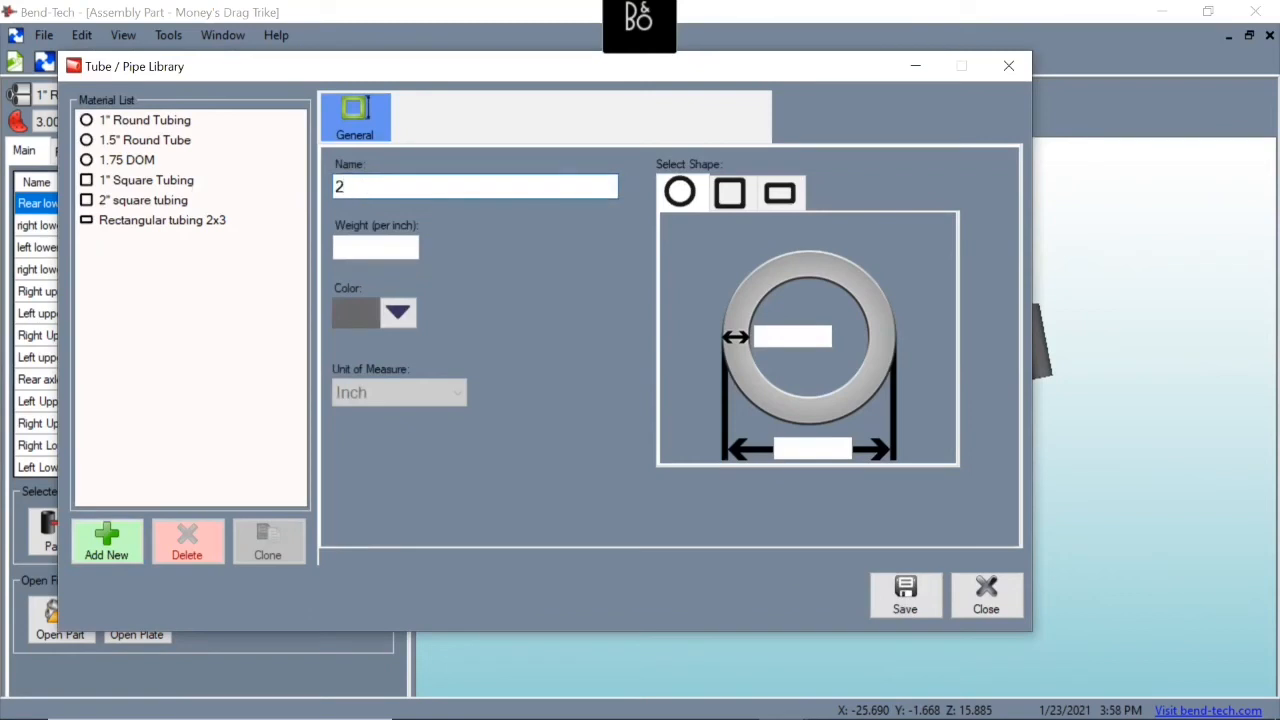
{"action": "type", "text": "\" Round Tube"}
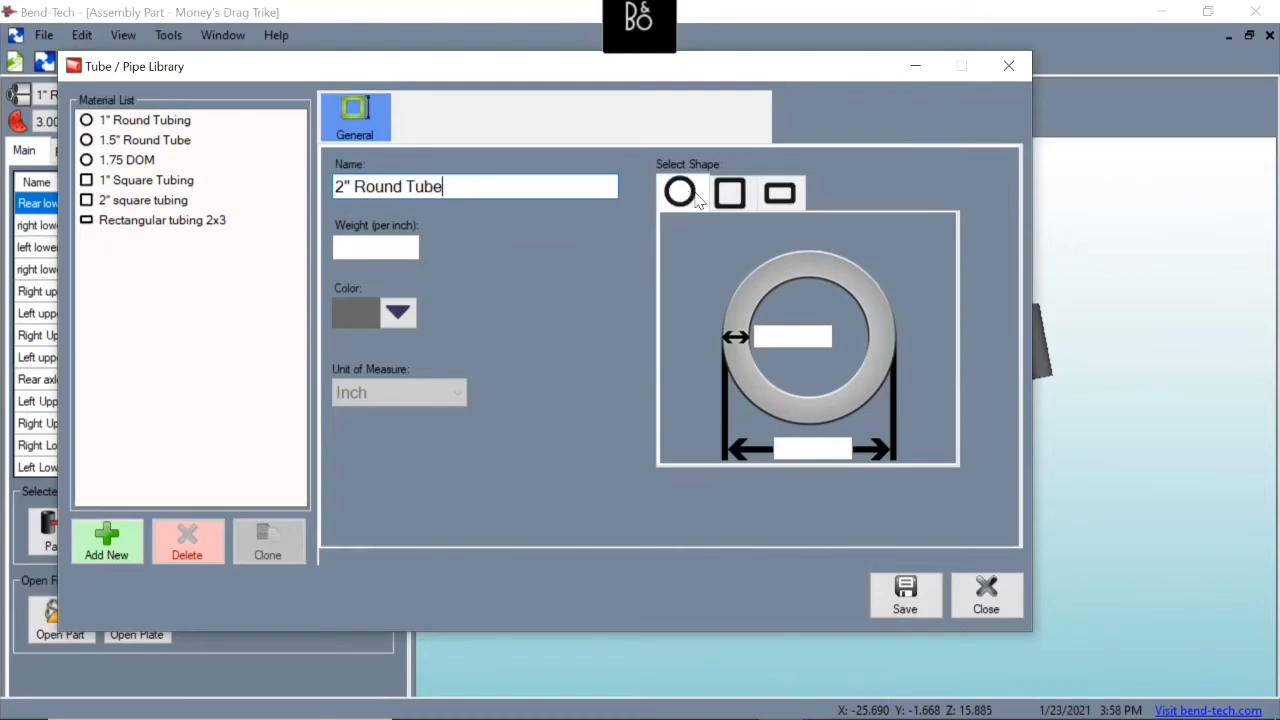
- Preview the square and rectangular shapes, return to round, and view the material colour choices without picking one
{"action": "left_click", "coordinate": [730, 193]}
{"action": "left_click", "coordinate": [780, 193]}
{"action": "left_click", "coordinate": [730, 193]}
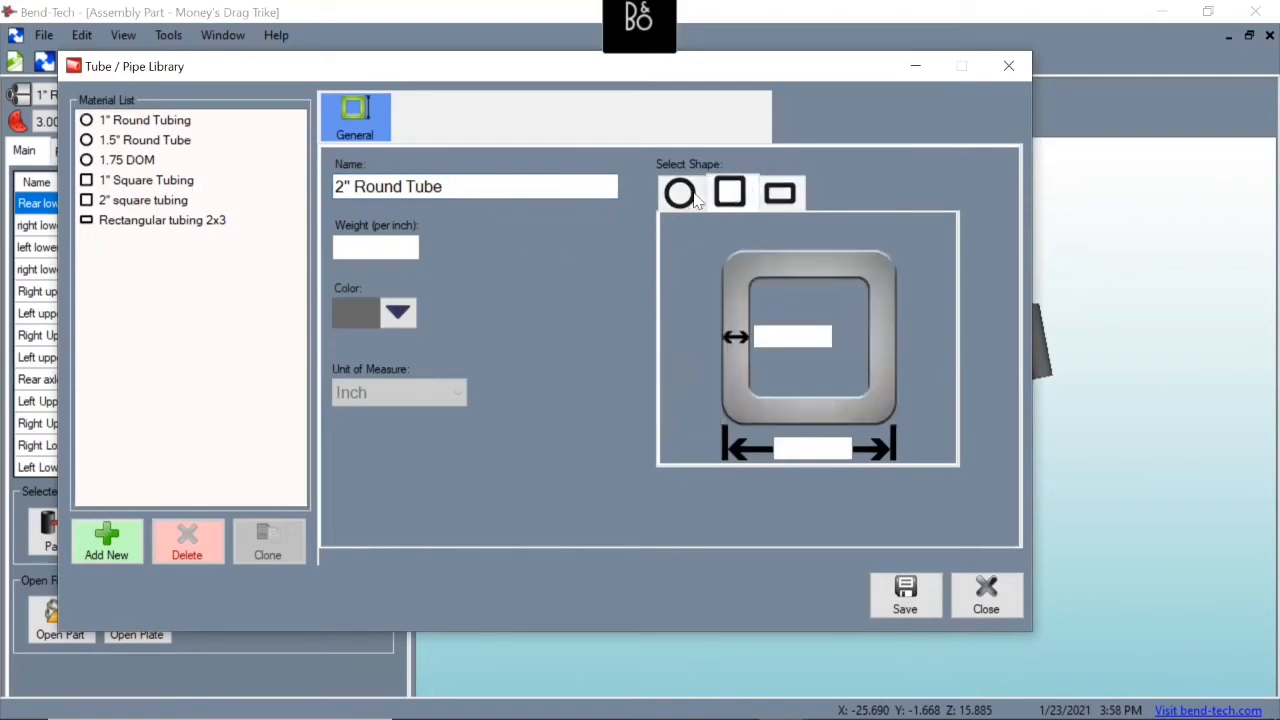
{"action": "left_click", "coordinate": [684, 196]}
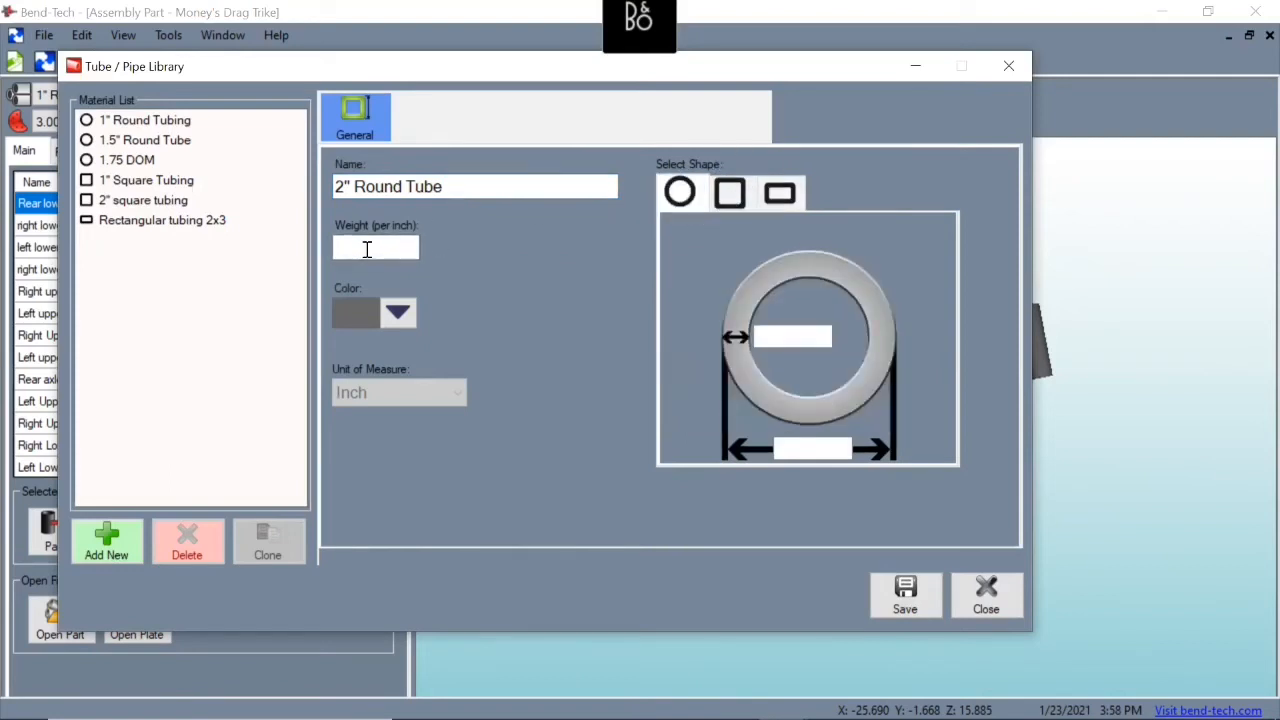
{"action": "left_click", "coordinate": [398, 313]}
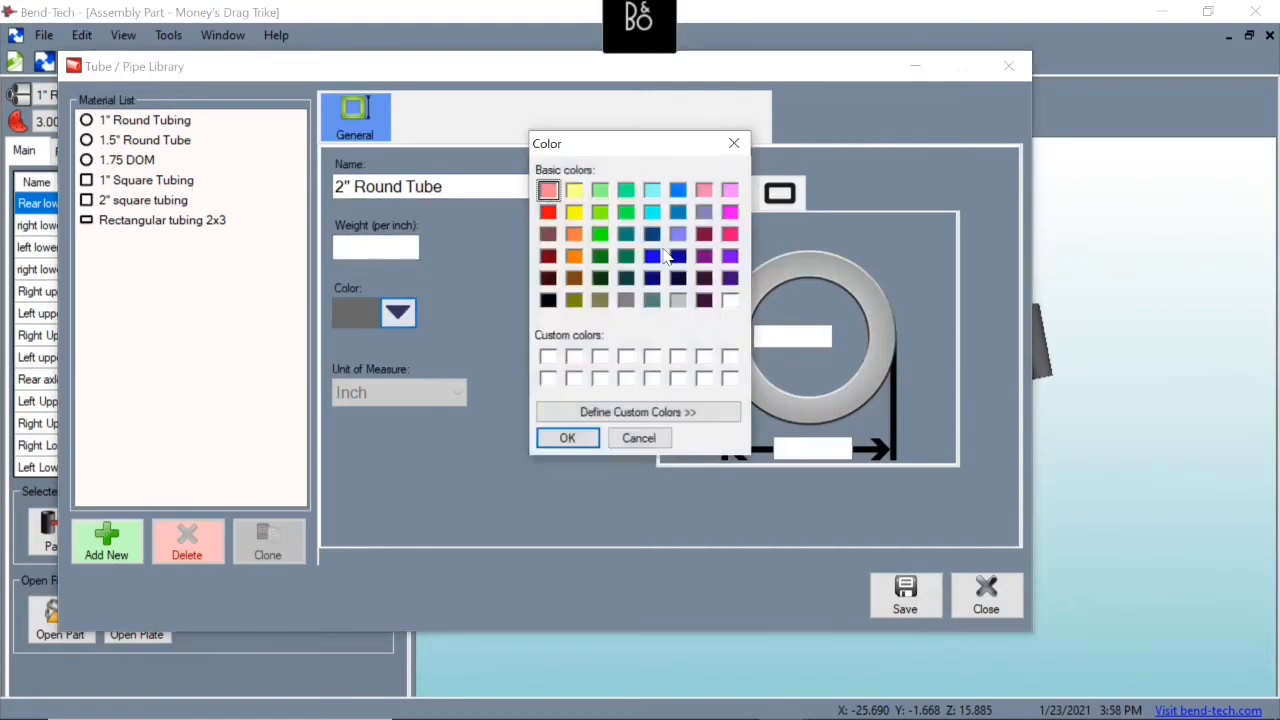
{"action": "left_click", "coordinate": [638, 438]}
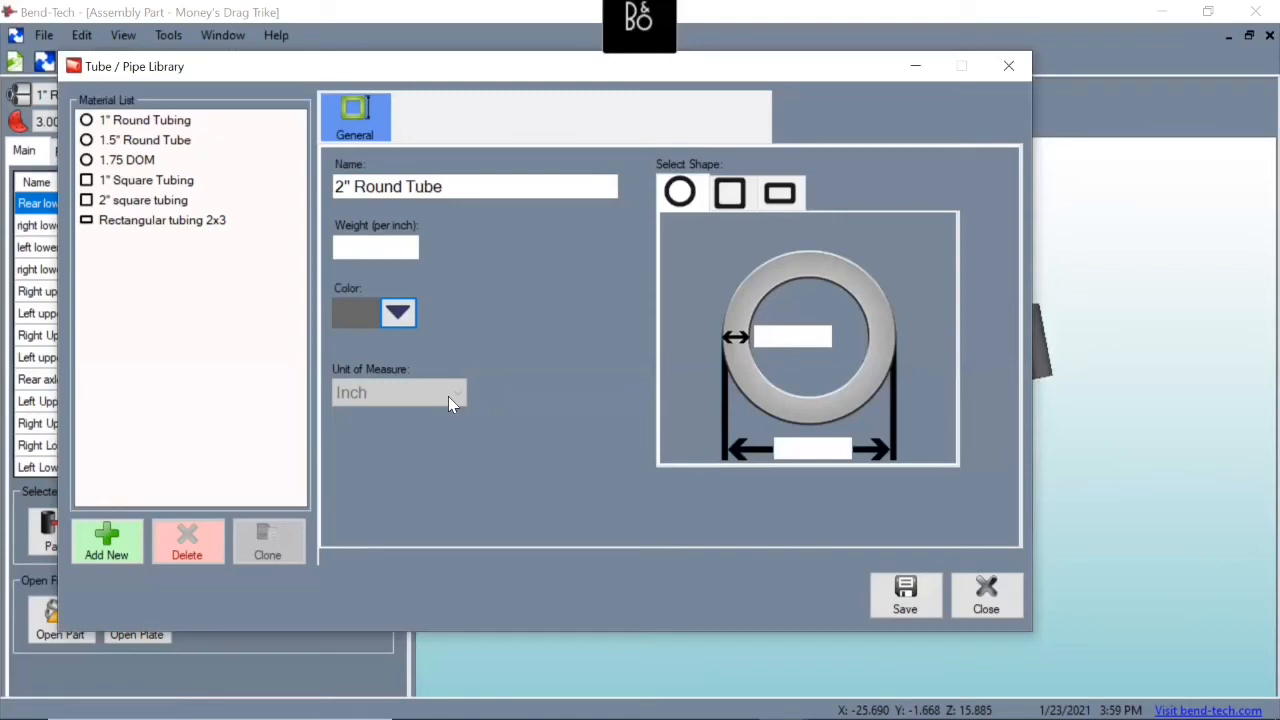
- Give the 2" Round Tube a 0.083 wall thickness and 1.5 outside diameter, save it, and close the Tube / Pipe Library
{"action": "left_click", "coordinate": [786, 339]}
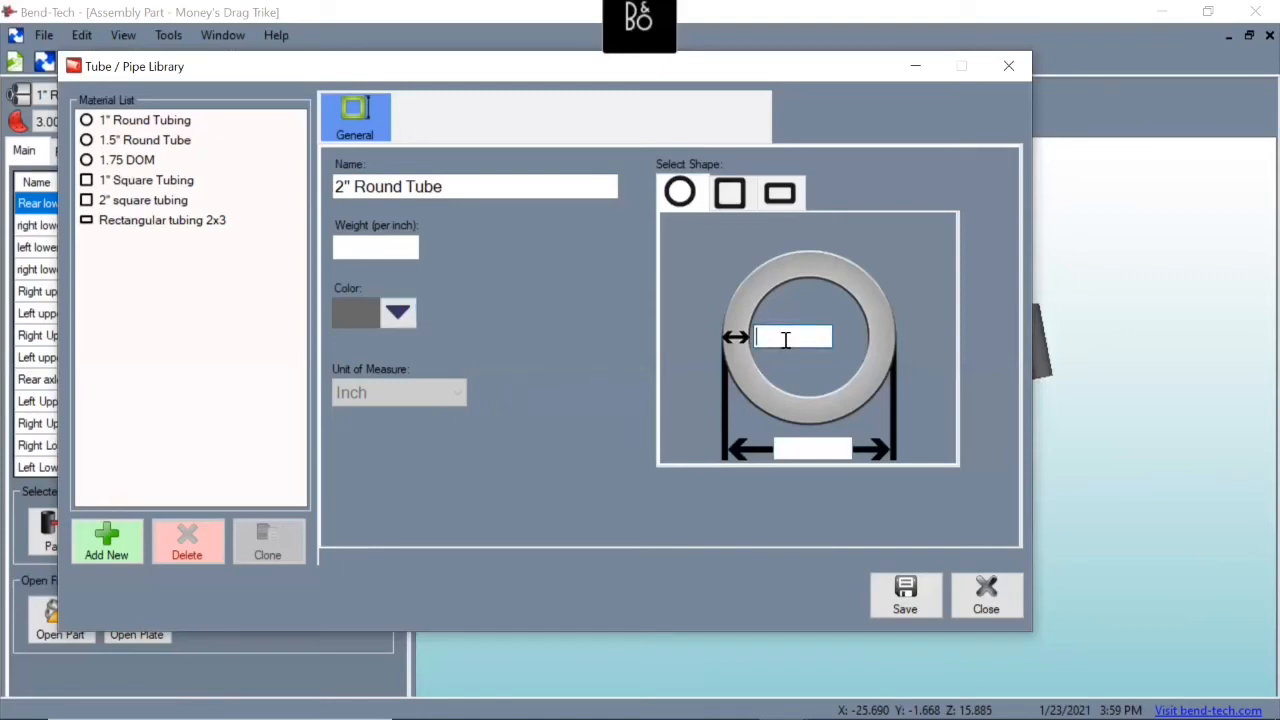
{"action": "type", "text": ".083"}
{"action": "left_click", "coordinate": [813, 449]}
{"action": "type", "text": "1."}
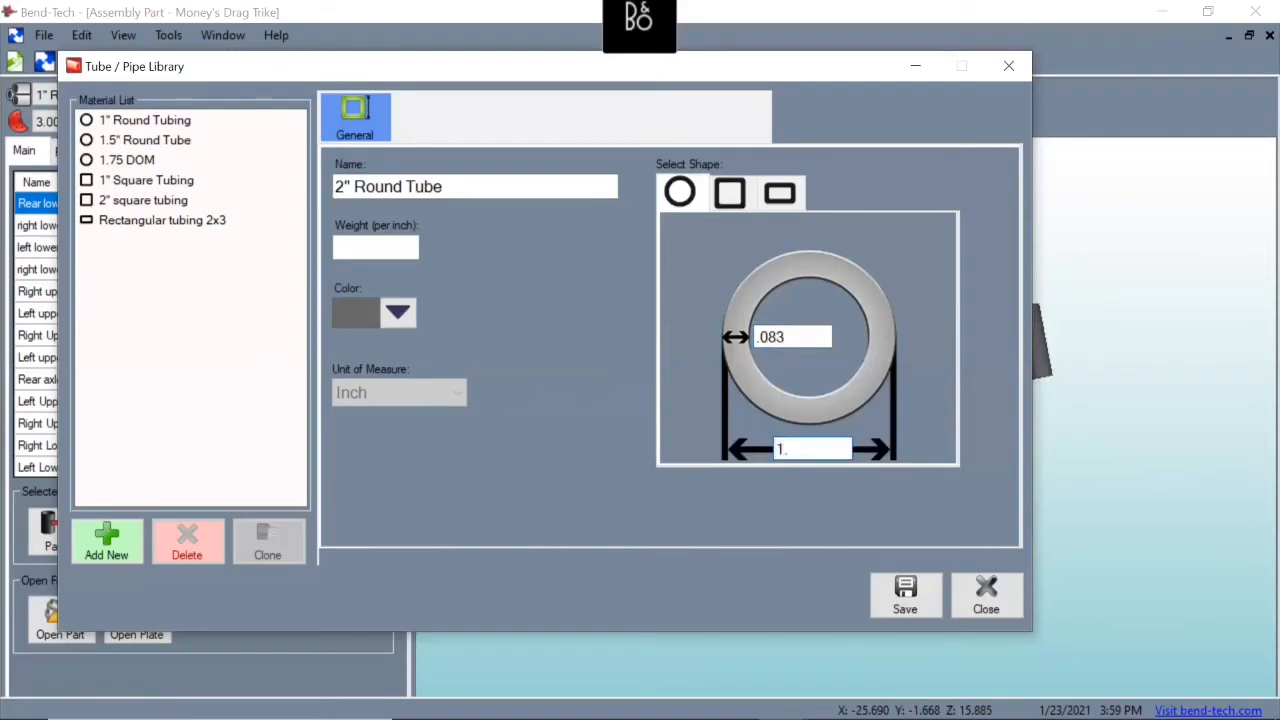
{"action": "type", "text": "5"}
{"action": "left_click", "coordinate": [905, 595]}
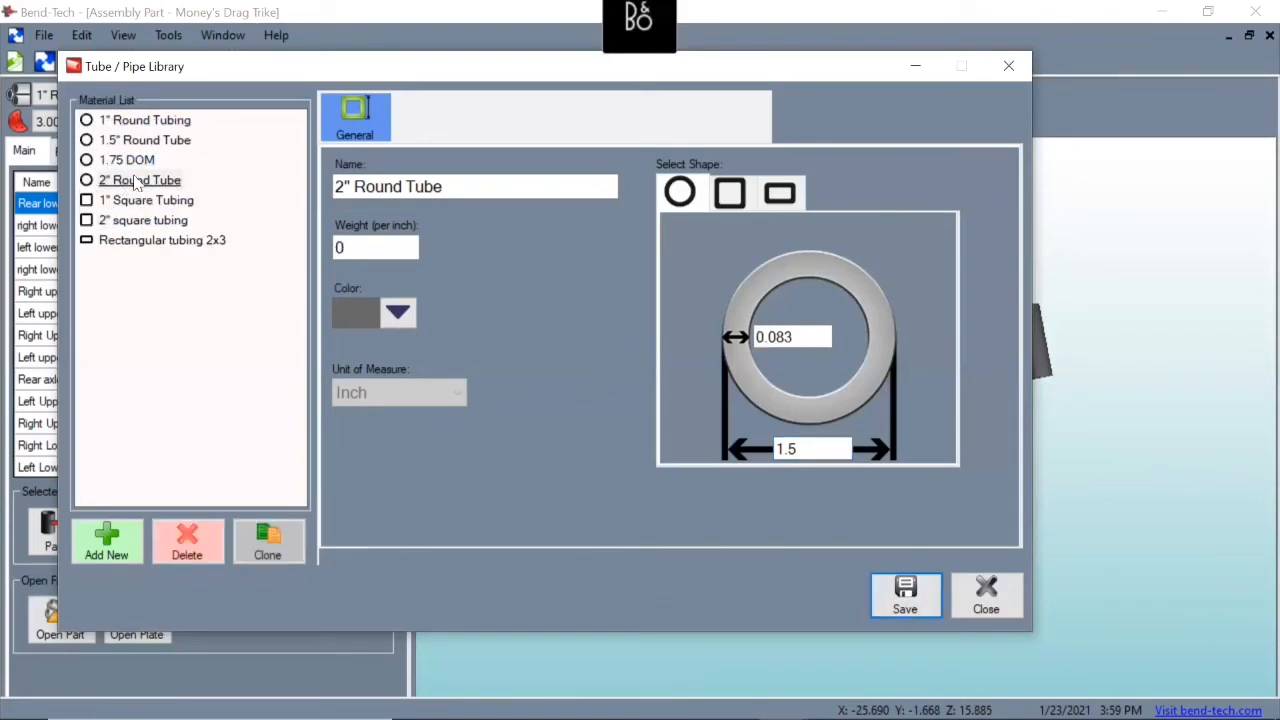
{"action": "left_click", "coordinate": [986, 595]}
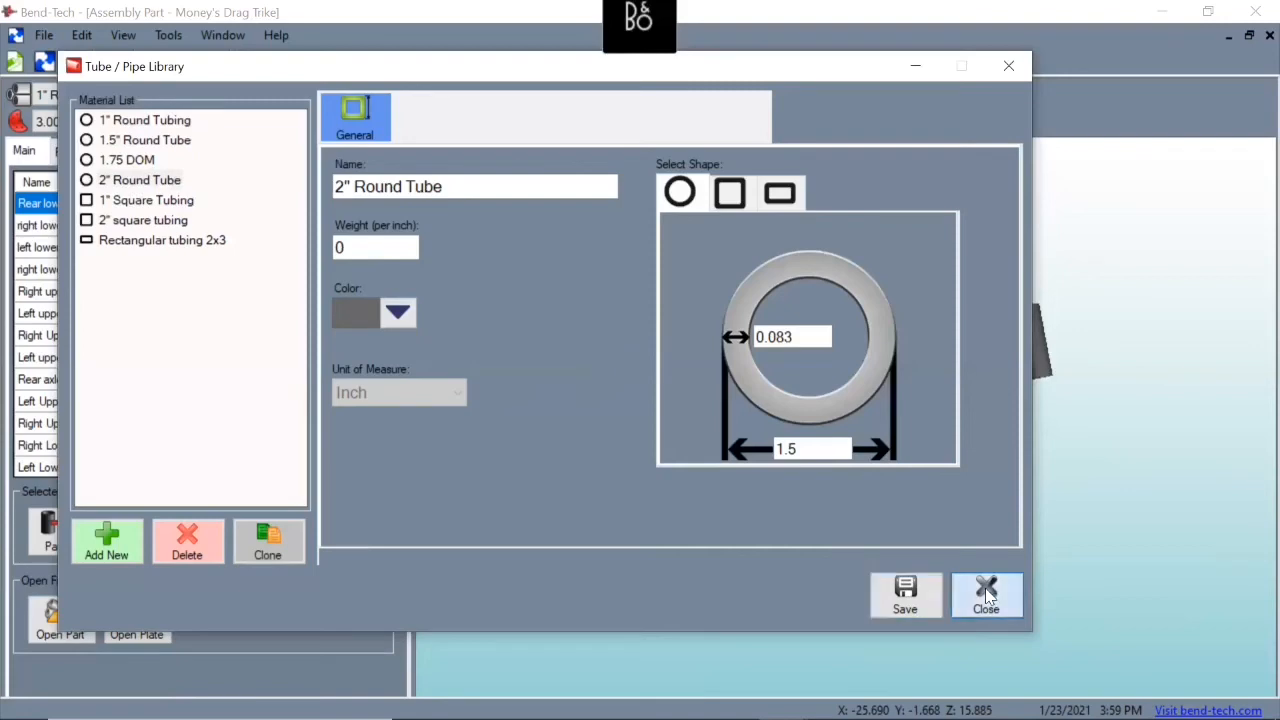
- Start a new die in the Die Library and open the OEM die list
{"action": "left_click", "coordinate": [176, 37]}
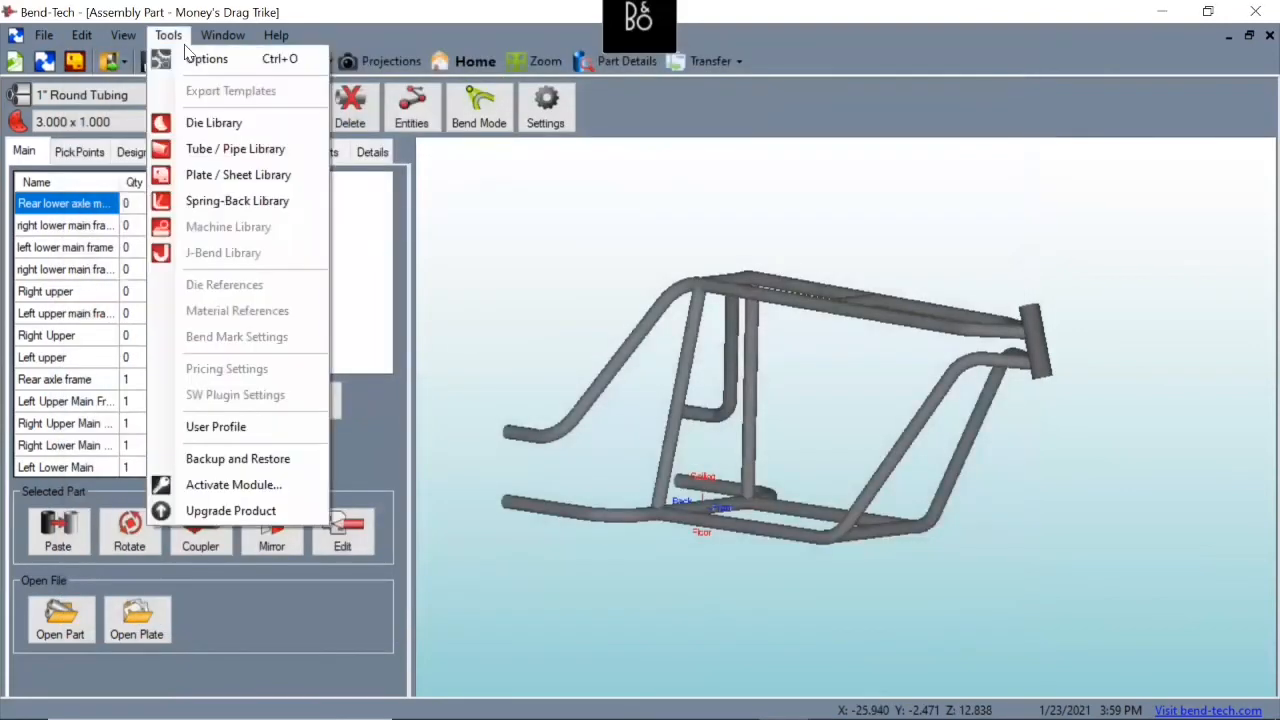
{"action": "left_click", "coordinate": [214, 122]}
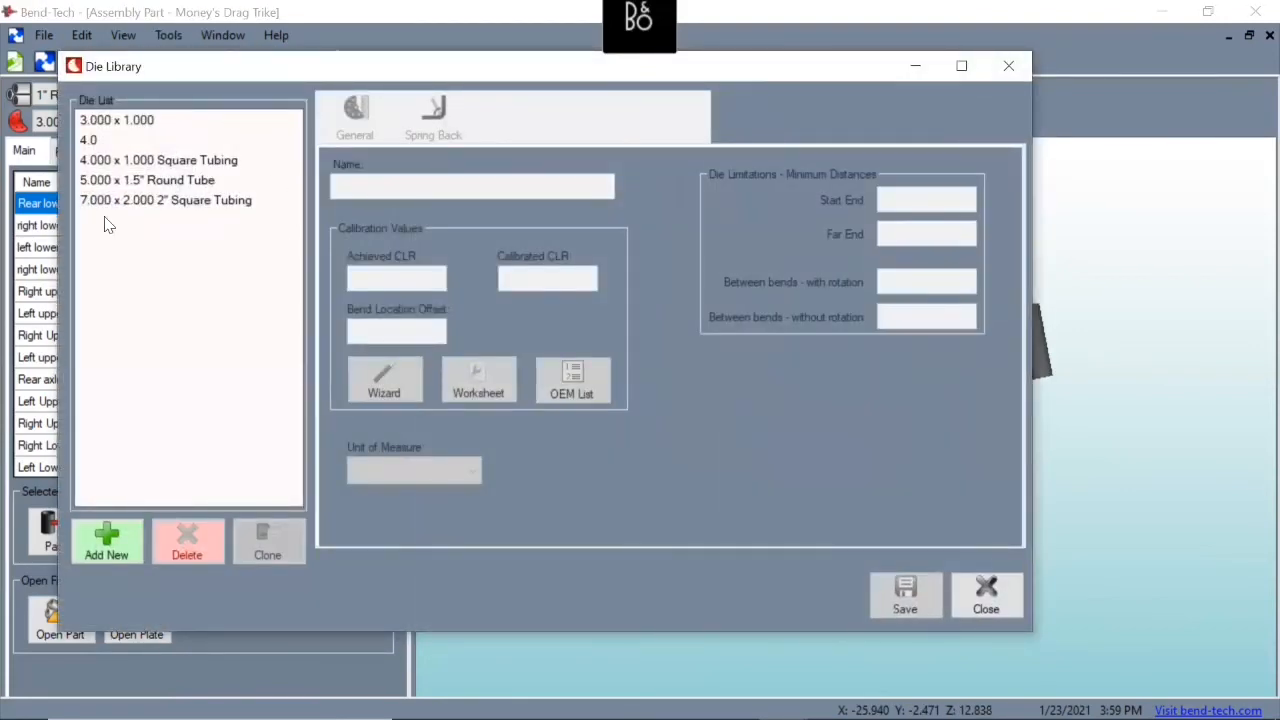
{"action": "left_click", "coordinate": [106, 549]}
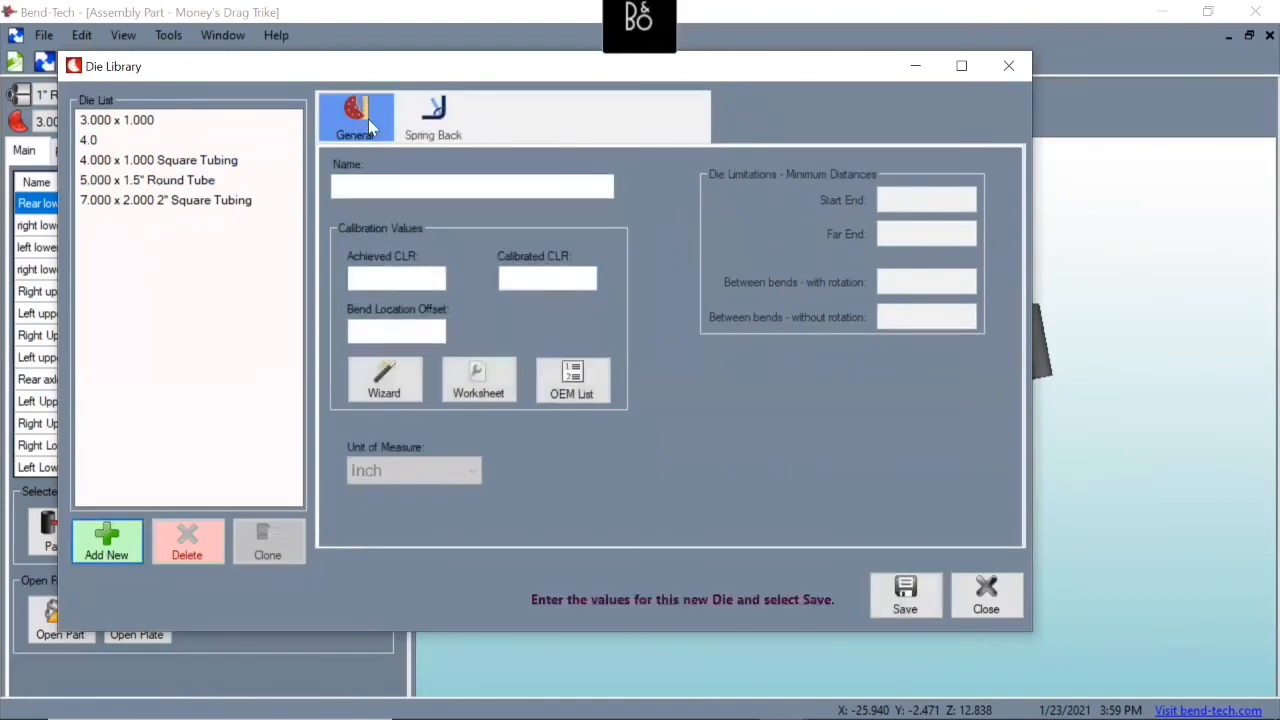
{"action": "left_click", "coordinate": [368, 183]}
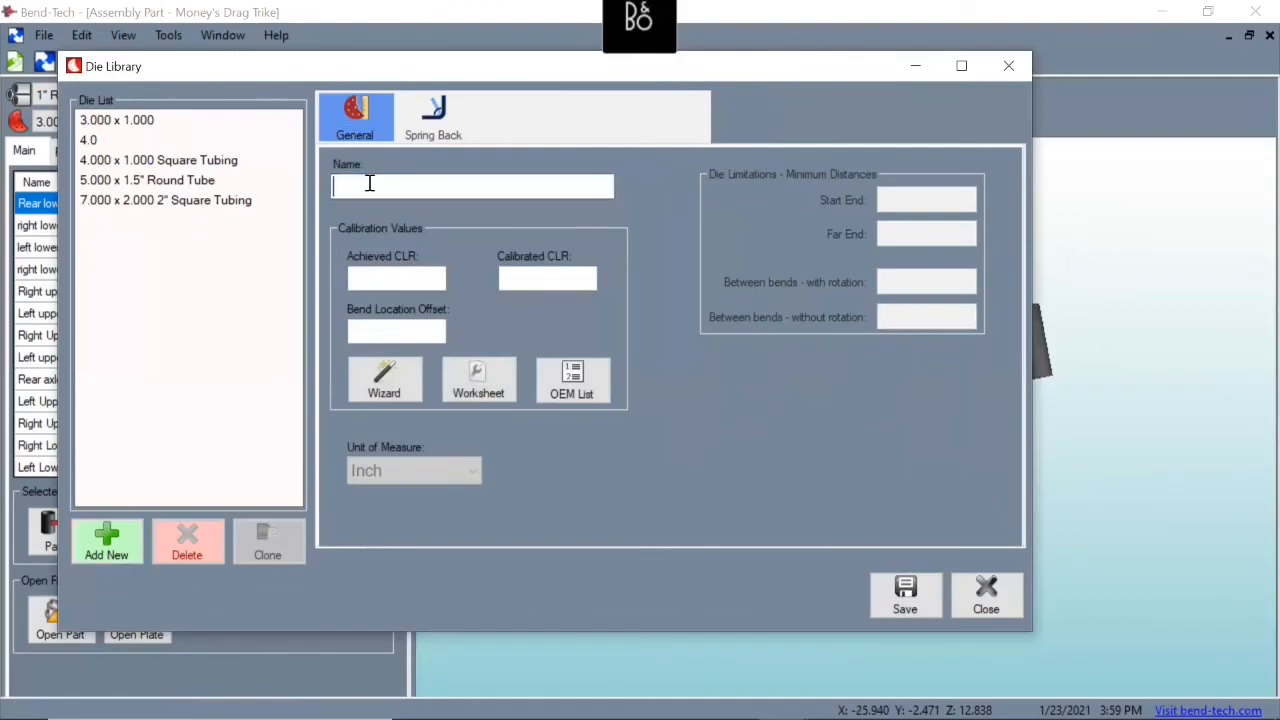
{"action": "left_click", "coordinate": [585, 396]}
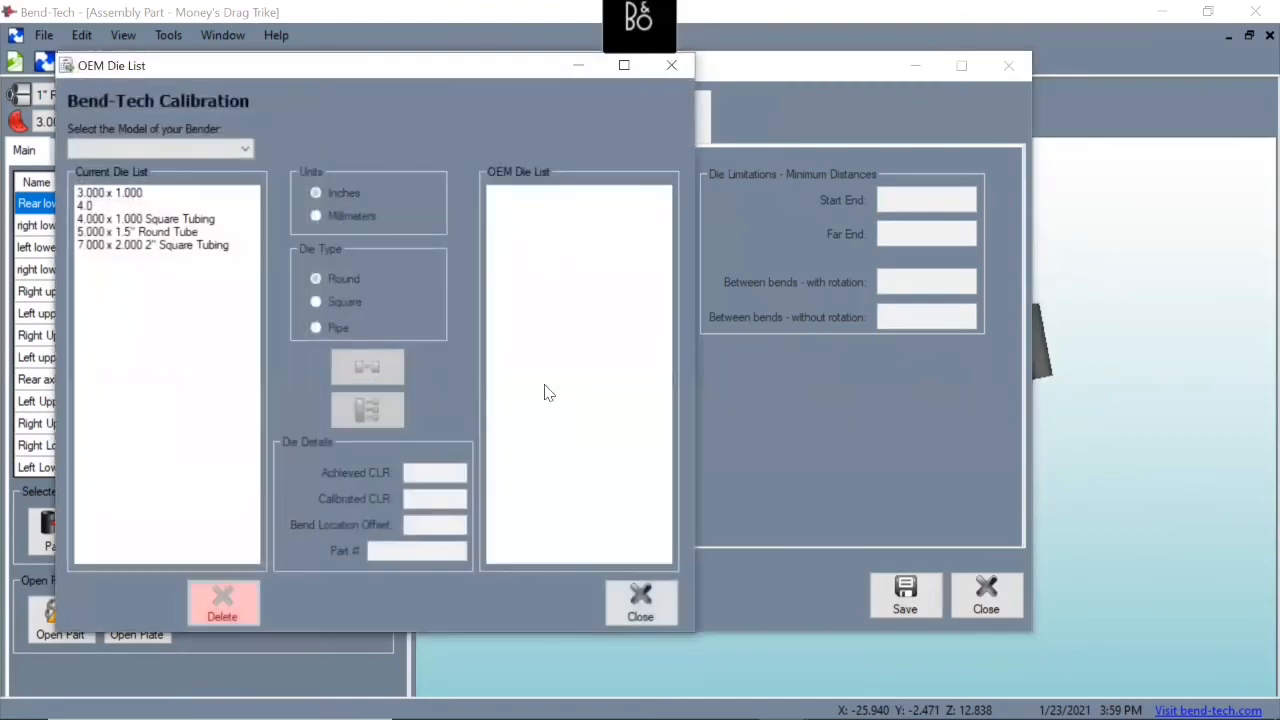
- Browse the available bender models and choose Baileigh RDB-150
{"action": "left_click", "coordinate": [129, 145]}
{"action": "scroll", "coordinate": [160, 330], "scroll_direction": "down", "scroll_amount": 2}
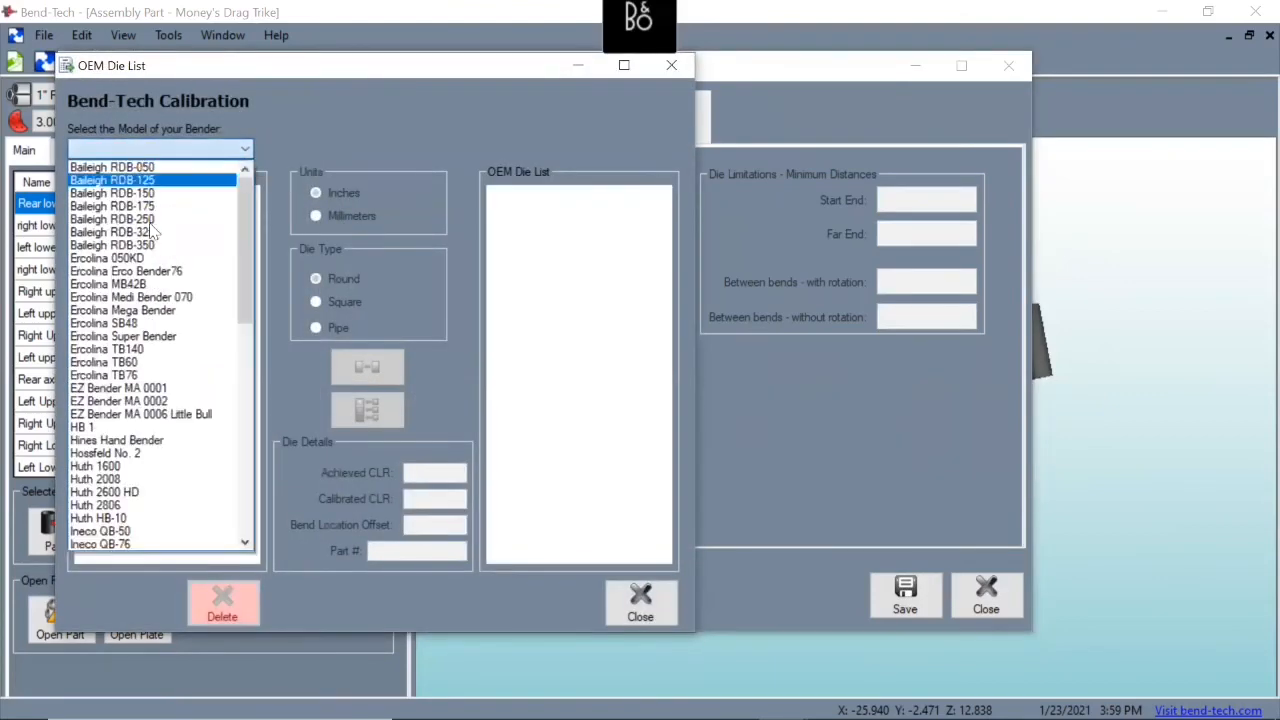
{"action": "scroll", "coordinate": [170, 370], "scroll_direction": "down", "scroll_amount": 12}
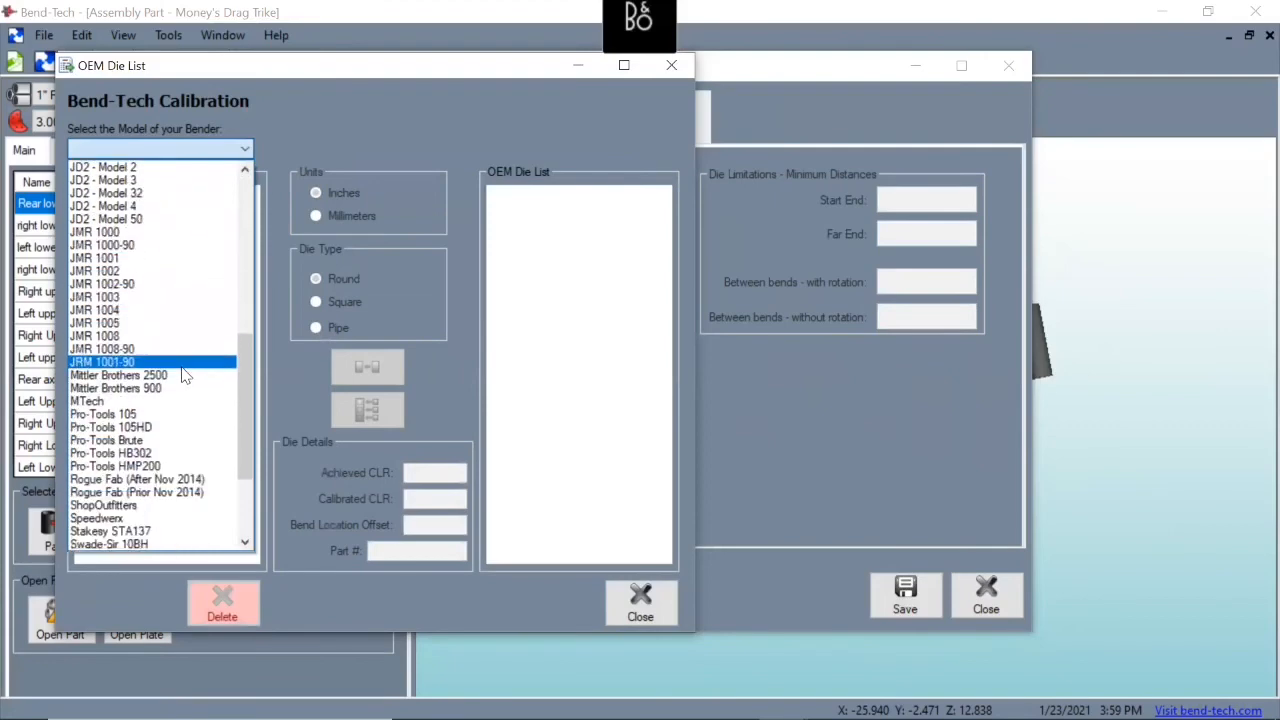
{"action": "scroll", "coordinate": [181, 394], "scroll_direction": "down", "scroll_amount": 1}
{"action": "scroll", "coordinate": [170, 430], "scroll_direction": "up", "scroll_amount": 9}
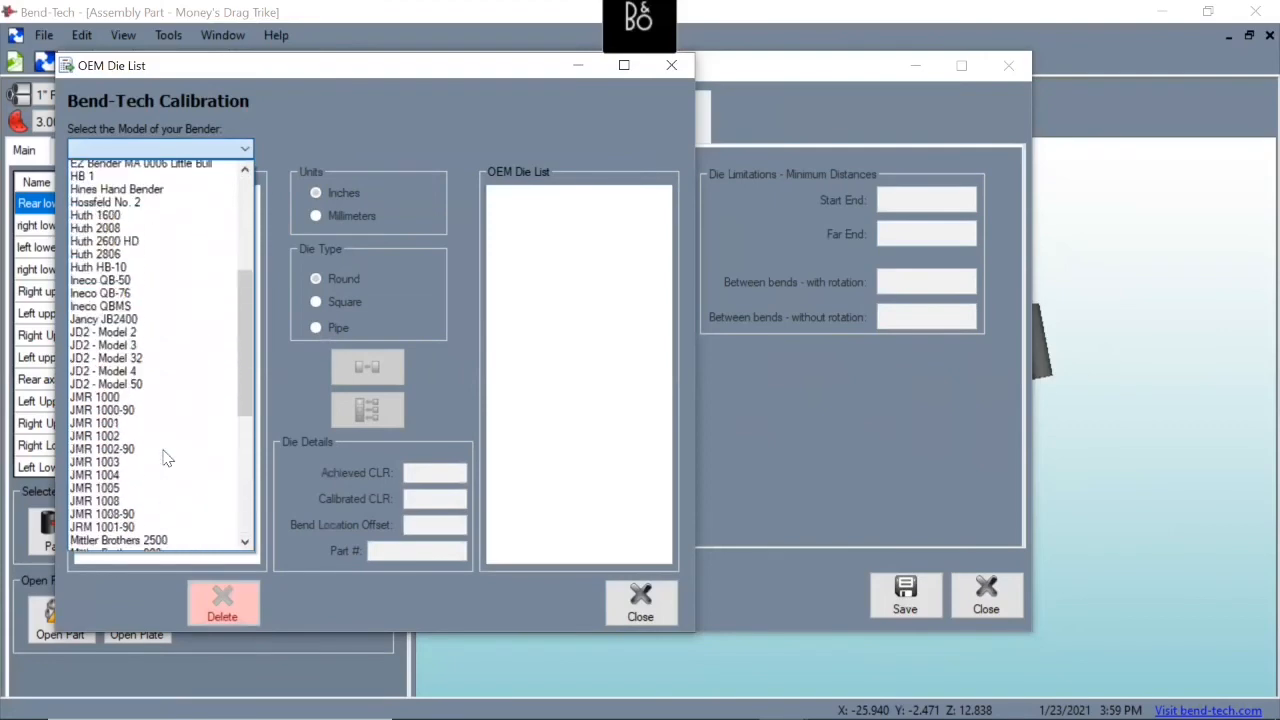
{"action": "scroll", "coordinate": [166, 455], "scroll_direction": "up", "scroll_amount": 4}
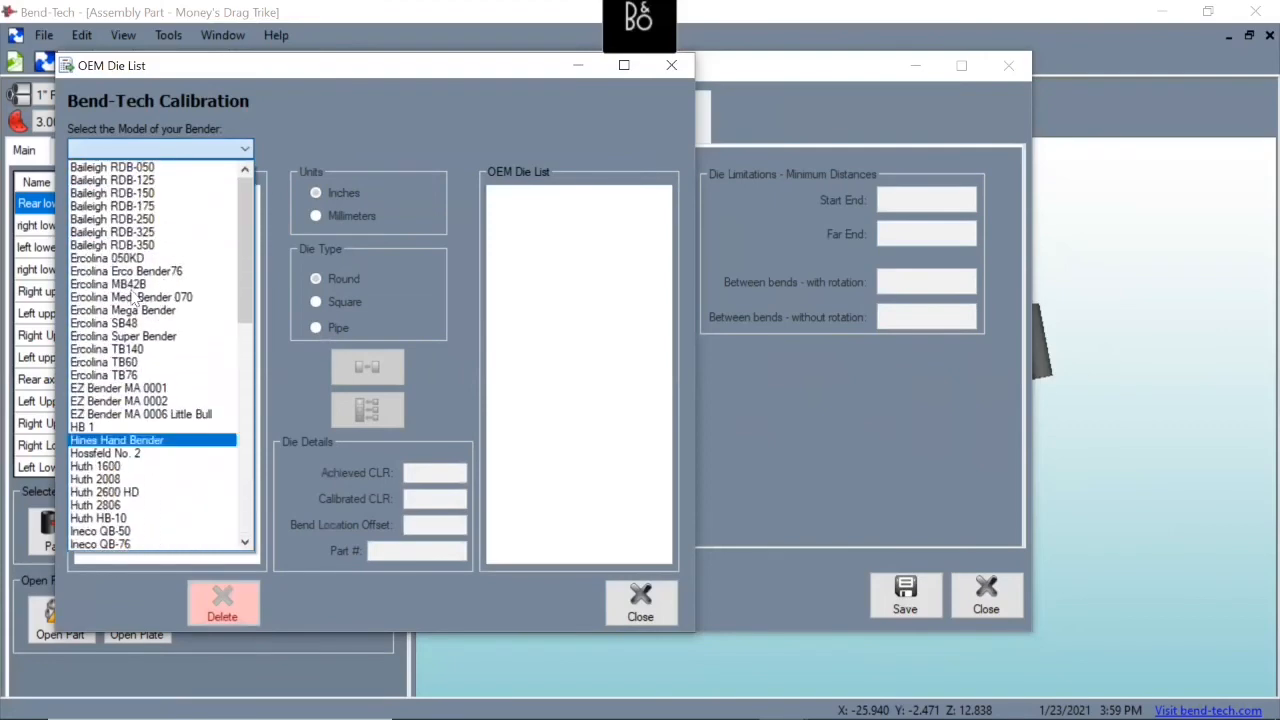
{"action": "left_click", "coordinate": [174, 193]}
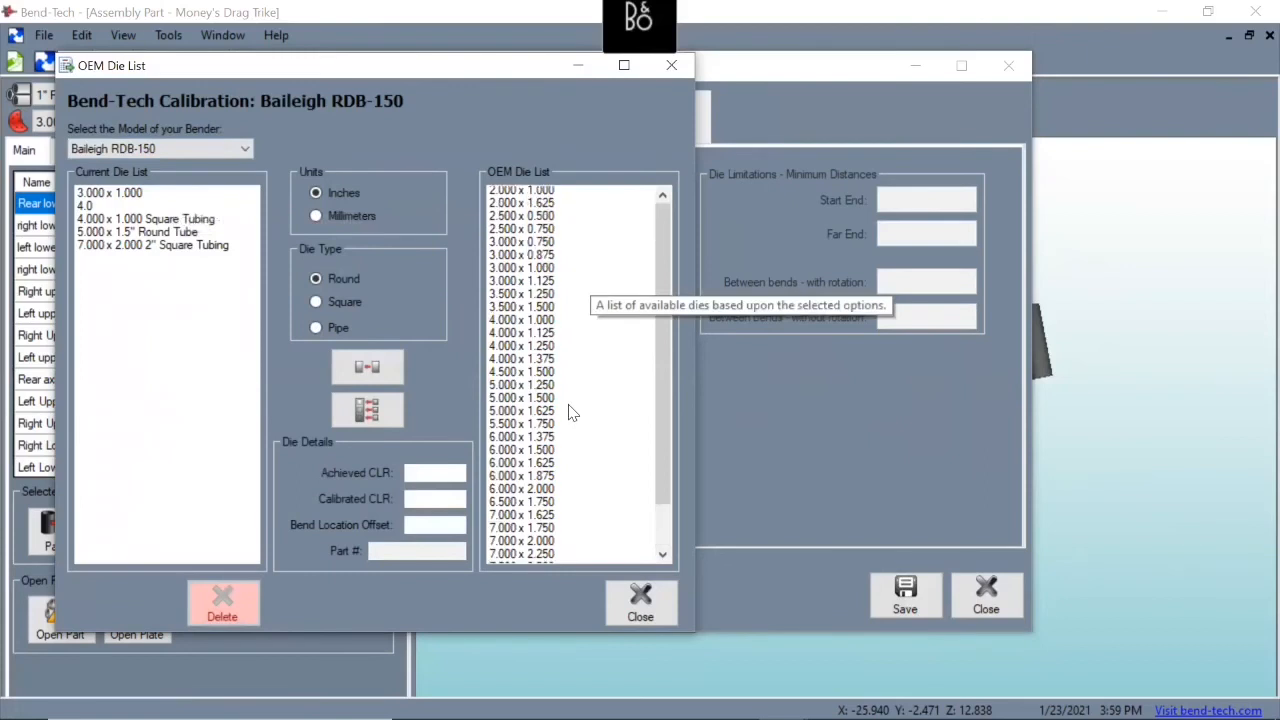
- Add the round 7.000 x 2.000 OEM die to the current dies as "7.000 x 2.000 Round Tubing", and close the OEM list and Die Library
{"action": "scroll", "coordinate": [571, 410], "scroll_direction": "up", "scroll_amount": 2}
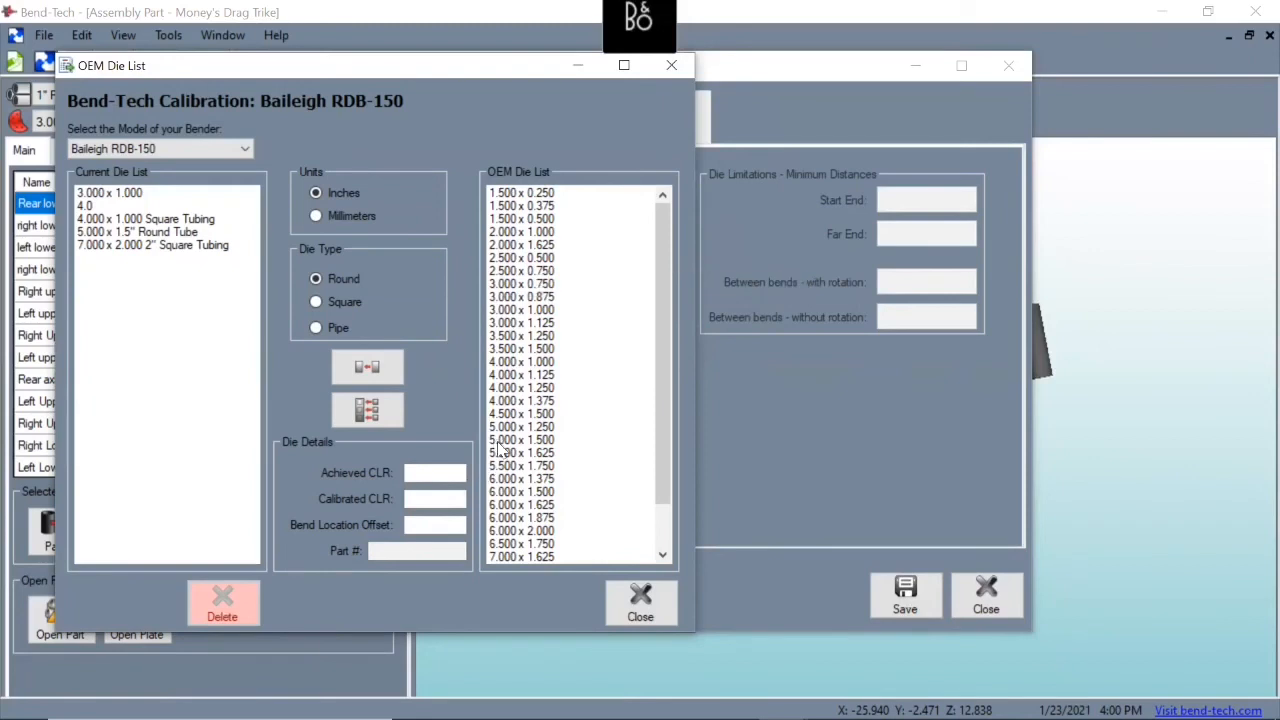
{"action": "scroll", "coordinate": [560, 500], "scroll_direction": "down", "scroll_amount": 2}
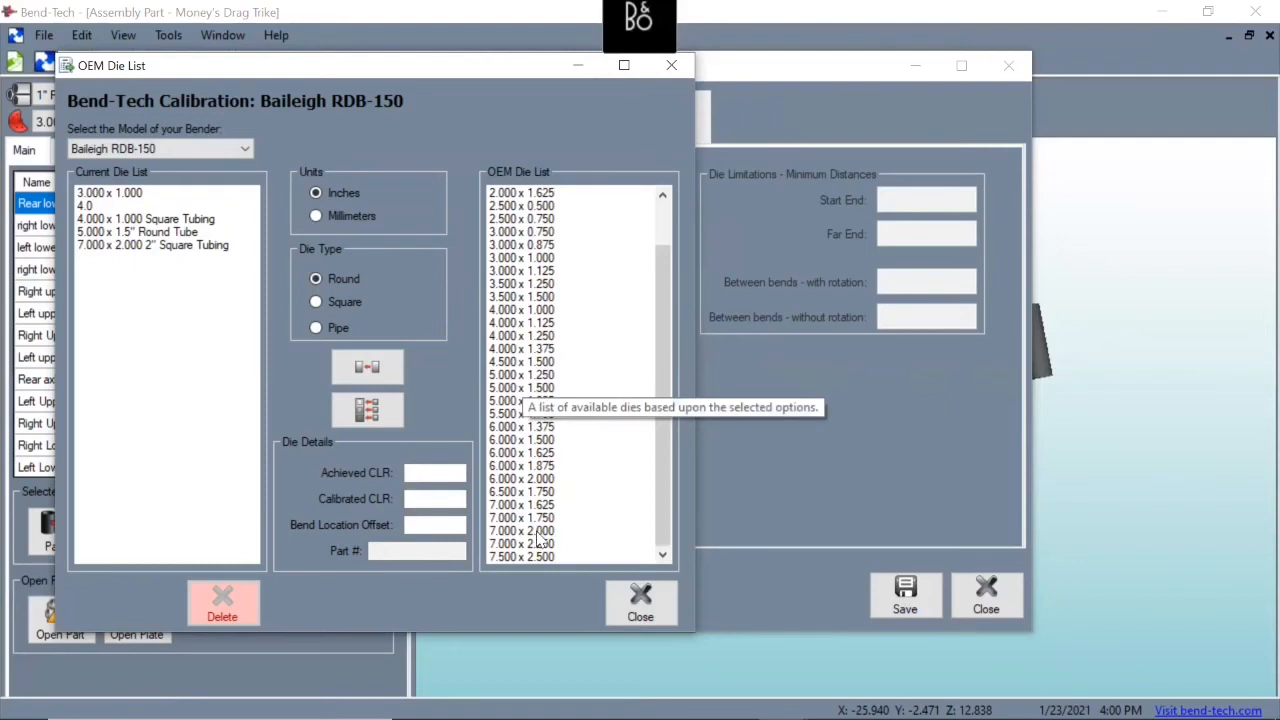
{"action": "left_click", "coordinate": [538, 533]}
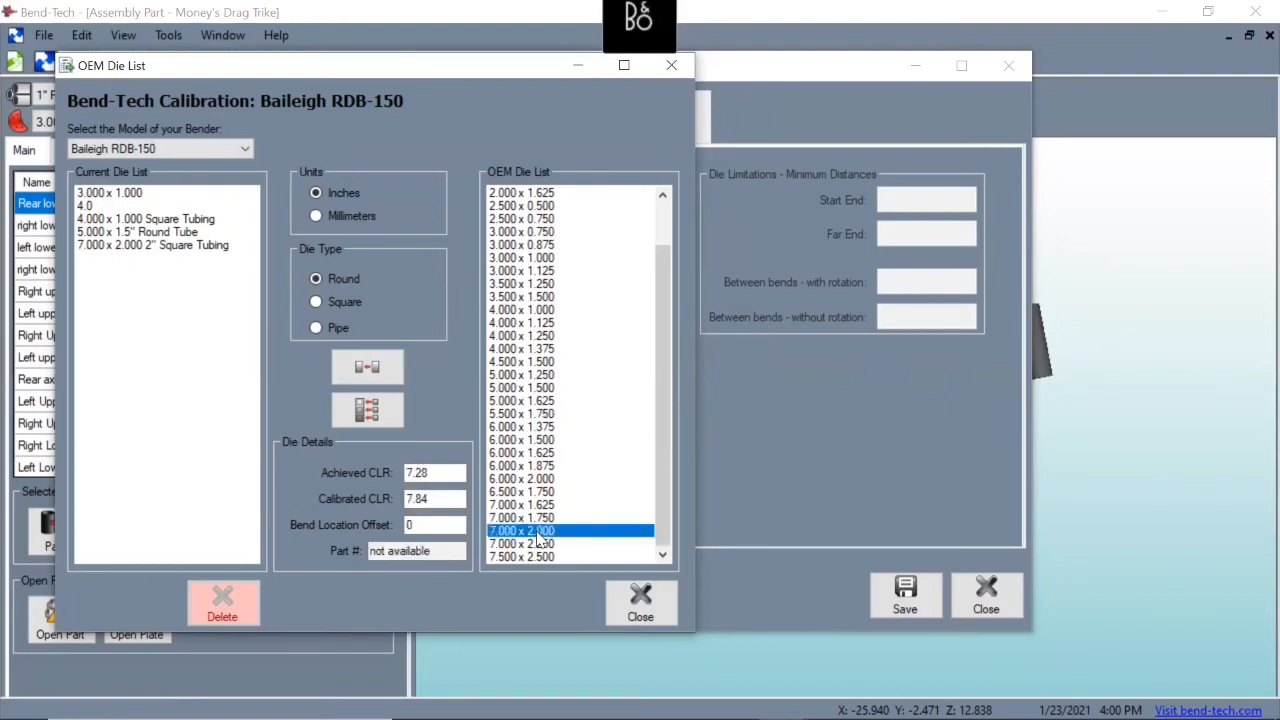
{"action": "left_click", "coordinate": [390, 374]}
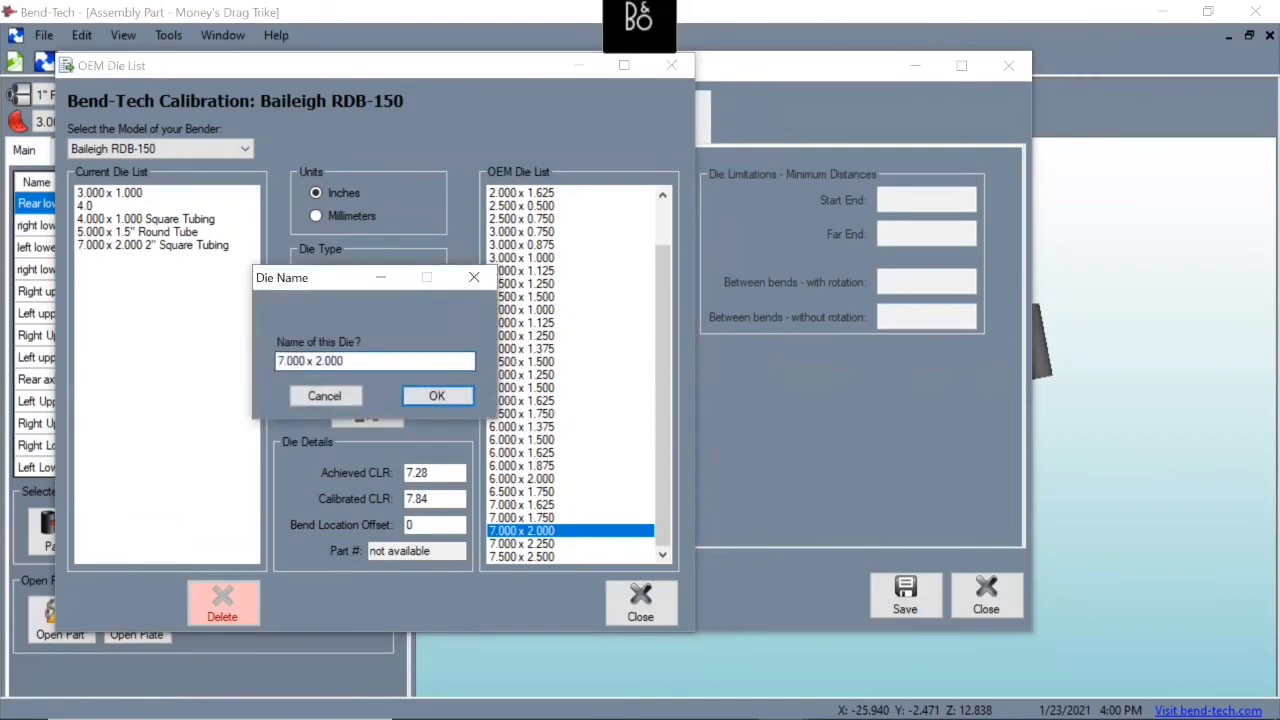
{"action": "type", "text": "Round Tubing"}
{"action": "left_click", "coordinate": [437, 398]}
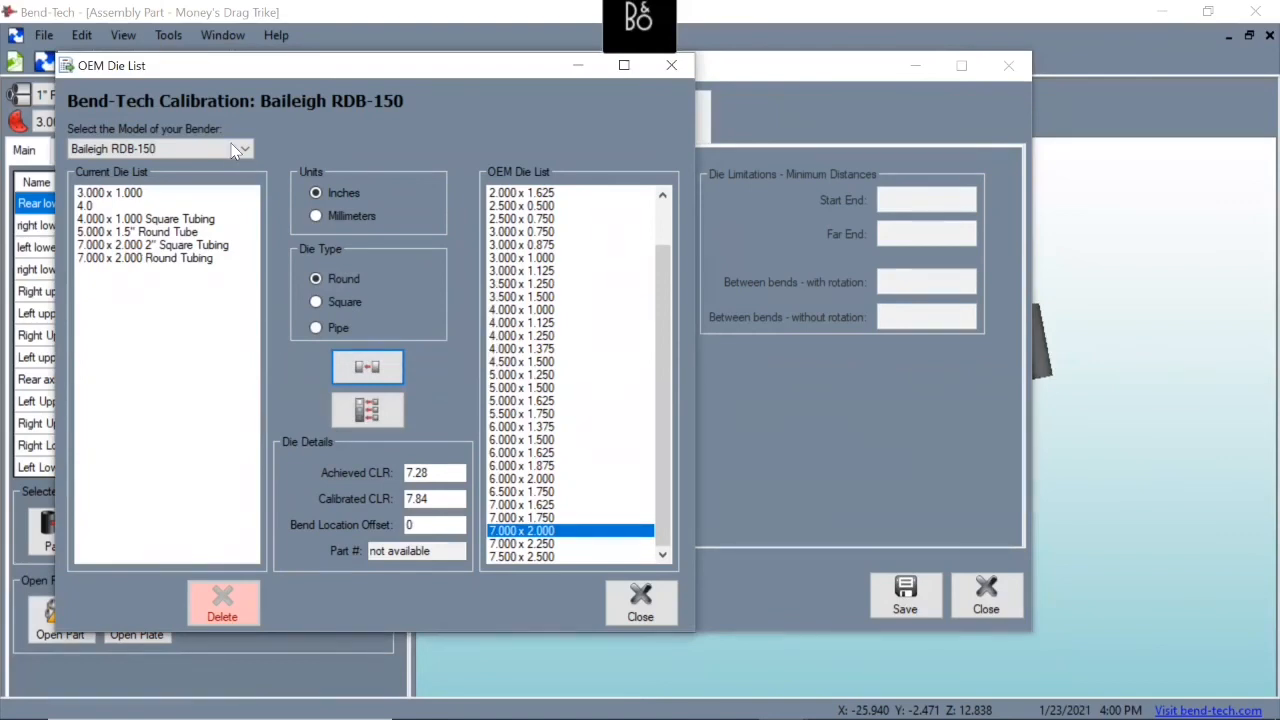
{"action": "left_click", "coordinate": [655, 608]}
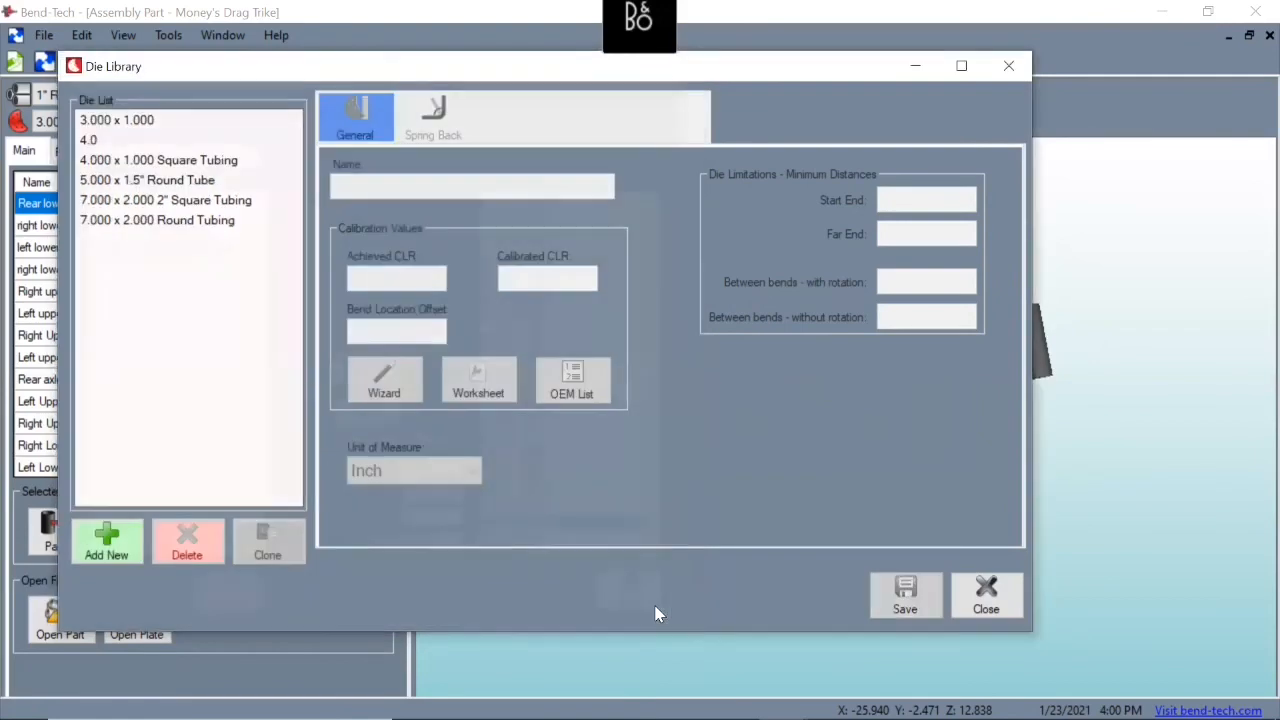
{"action": "left_click", "coordinate": [985, 592]}
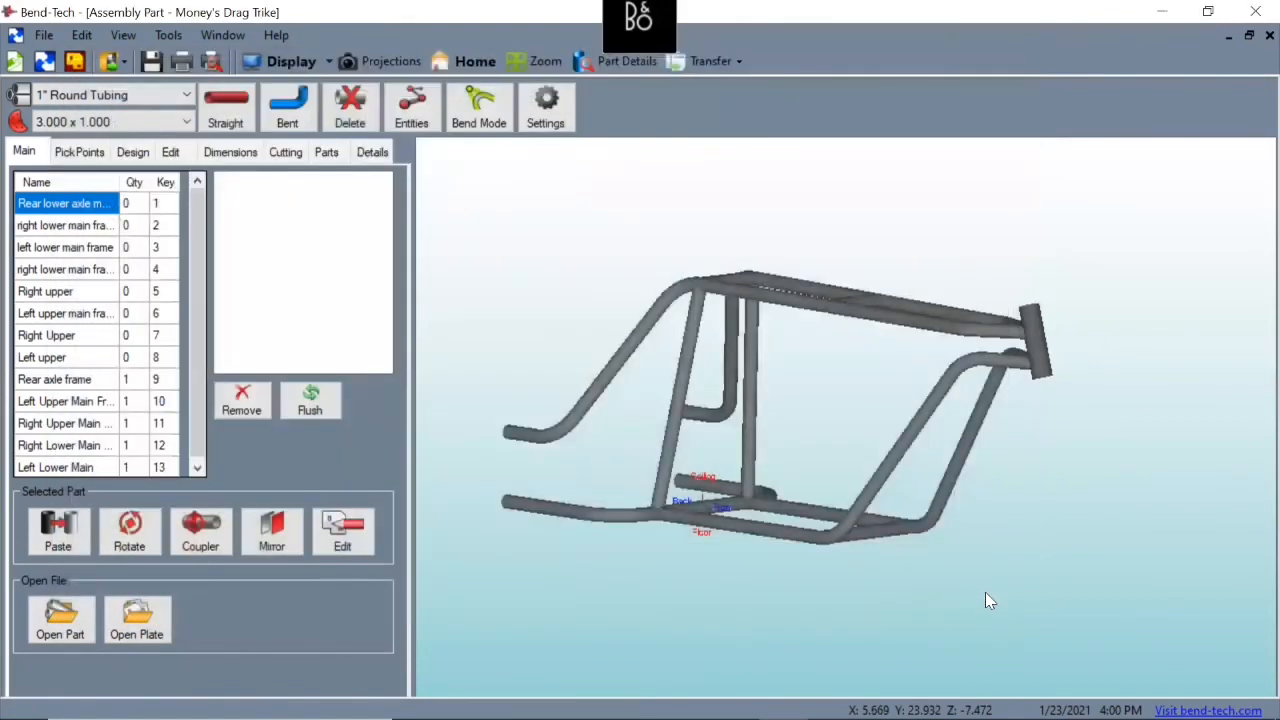
- Open the program options and view the available length tolerances without changing the setting
{"action": "left_click", "coordinate": [167, 38]}
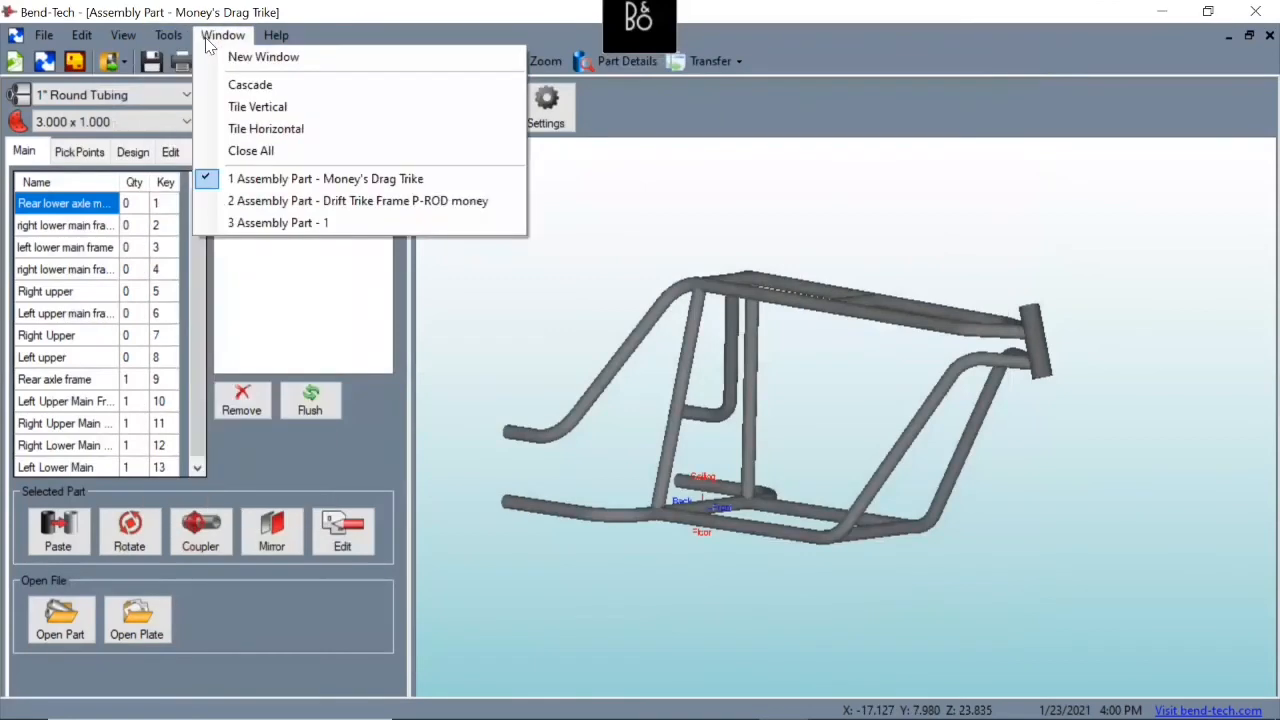
{"action": "left_click", "coordinate": [207, 60]}
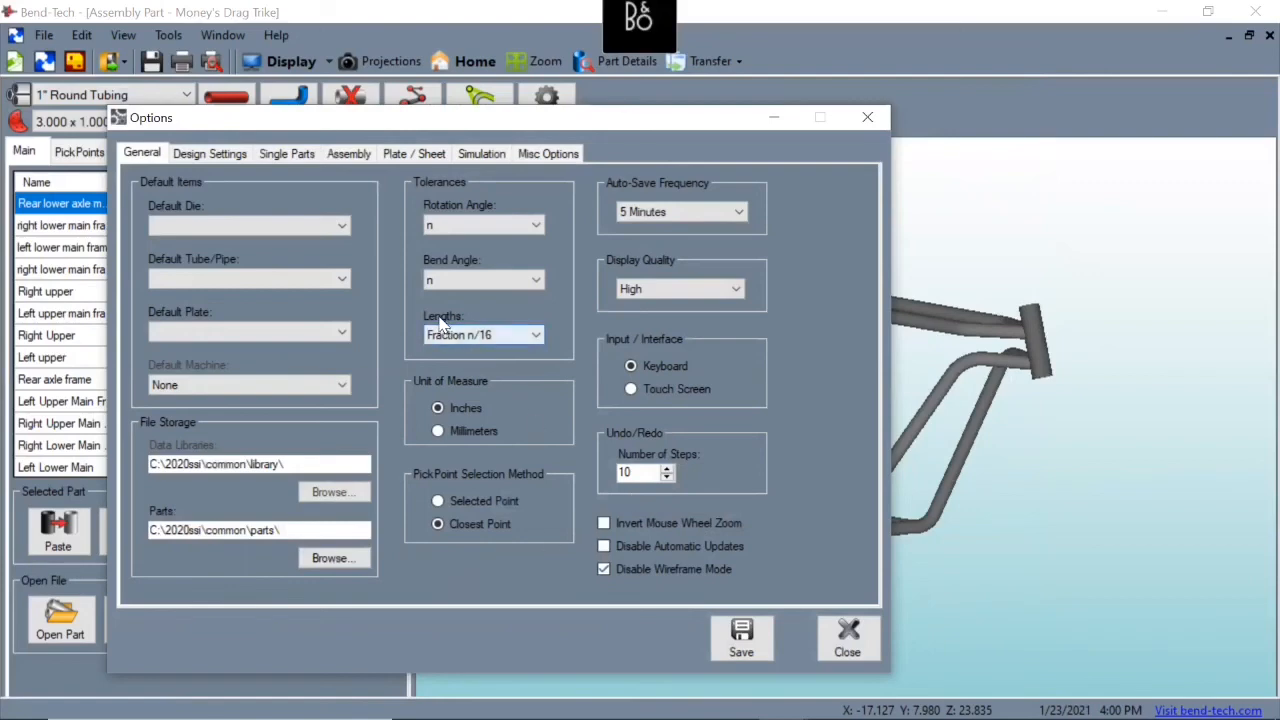
{"action": "left_click", "coordinate": [518, 343]}
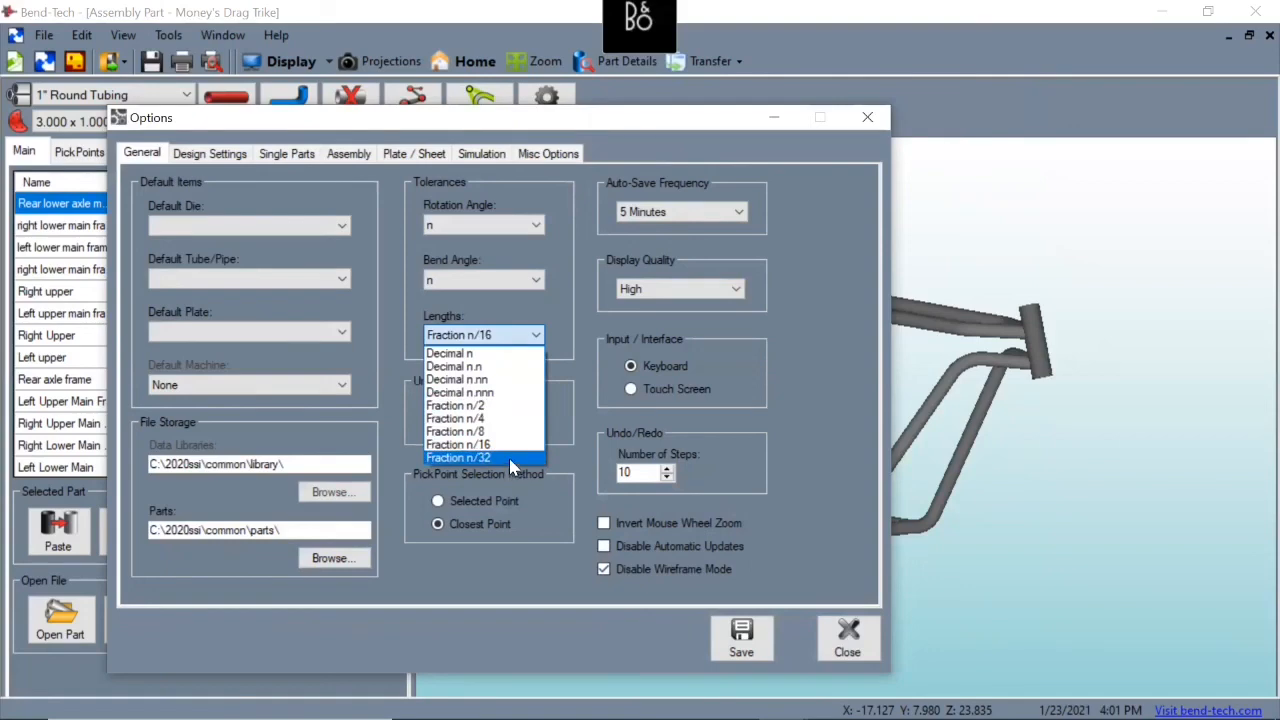
{"action": "left_click", "coordinate": [560, 334]}
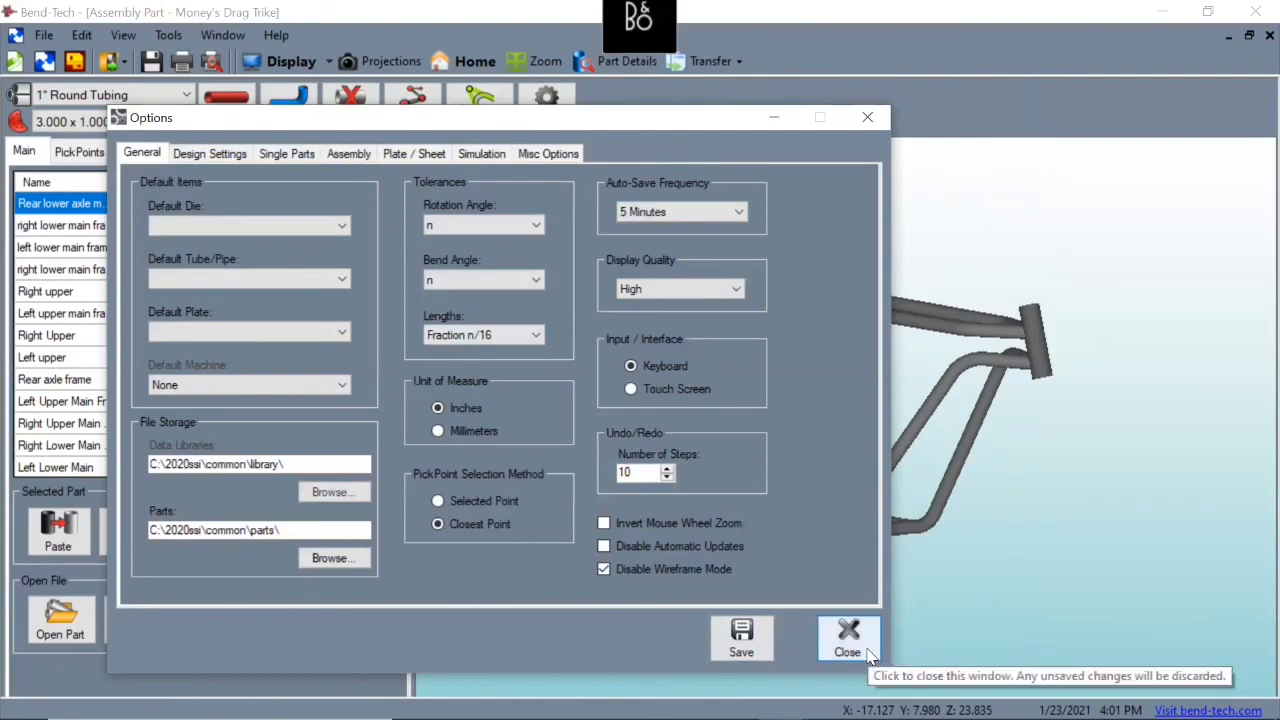
- Review the design, single part, assembly, plate, simulation and miscellaneous options, return to the general ones, and close the options without saving
{"action": "left_click", "coordinate": [207, 155]}
{"action": "left_click", "coordinate": [287, 155]}
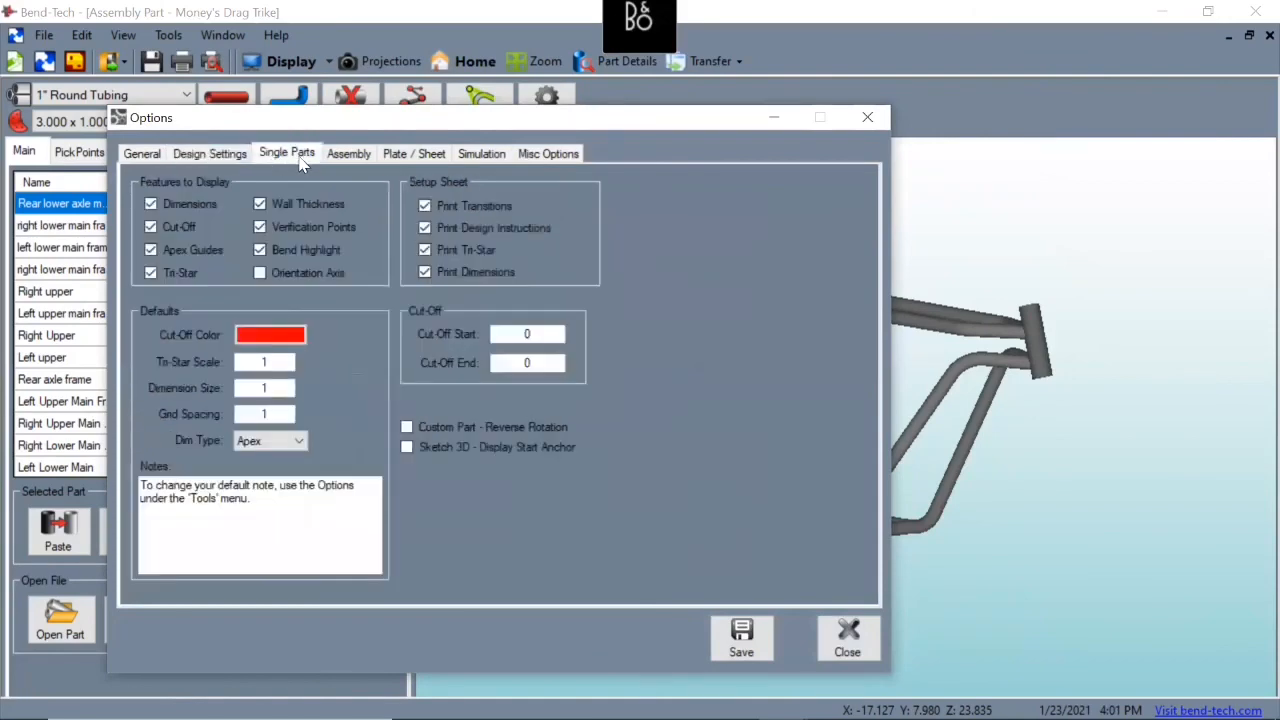
{"action": "left_click", "coordinate": [336, 153]}
{"action": "left_click", "coordinate": [412, 152]}
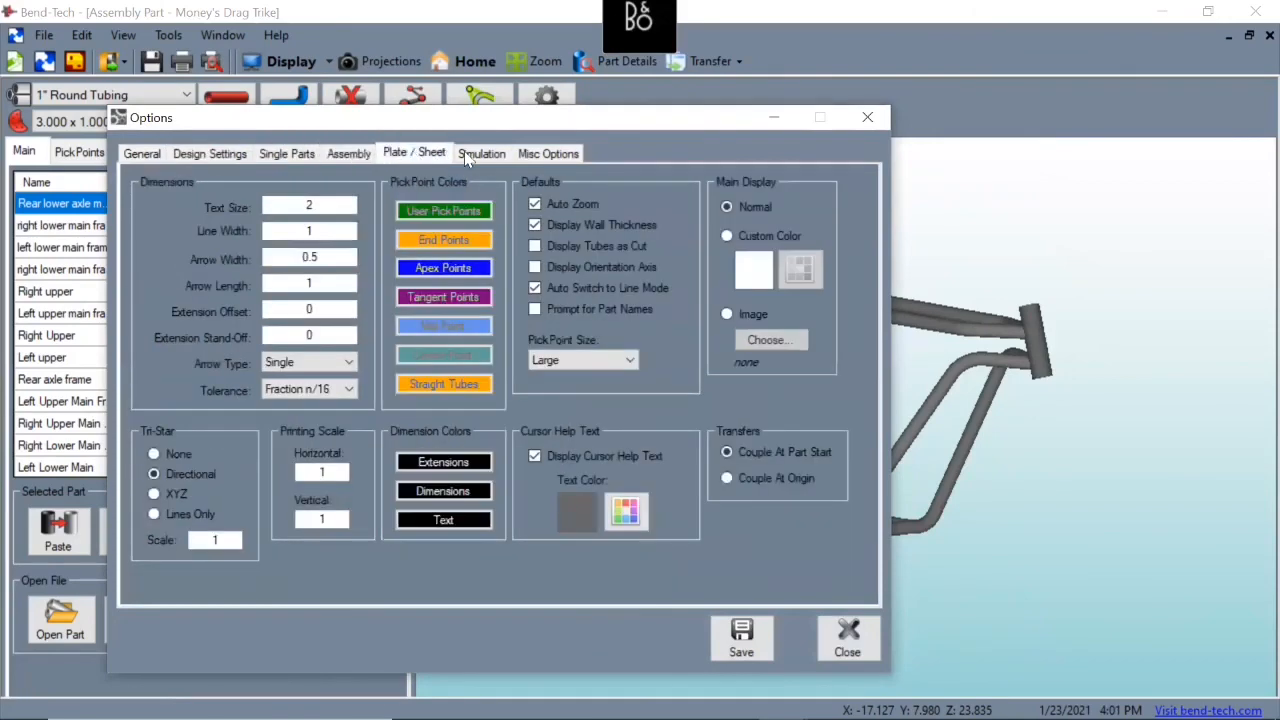
{"action": "left_click", "coordinate": [498, 158]}
{"action": "left_click", "coordinate": [540, 152]}
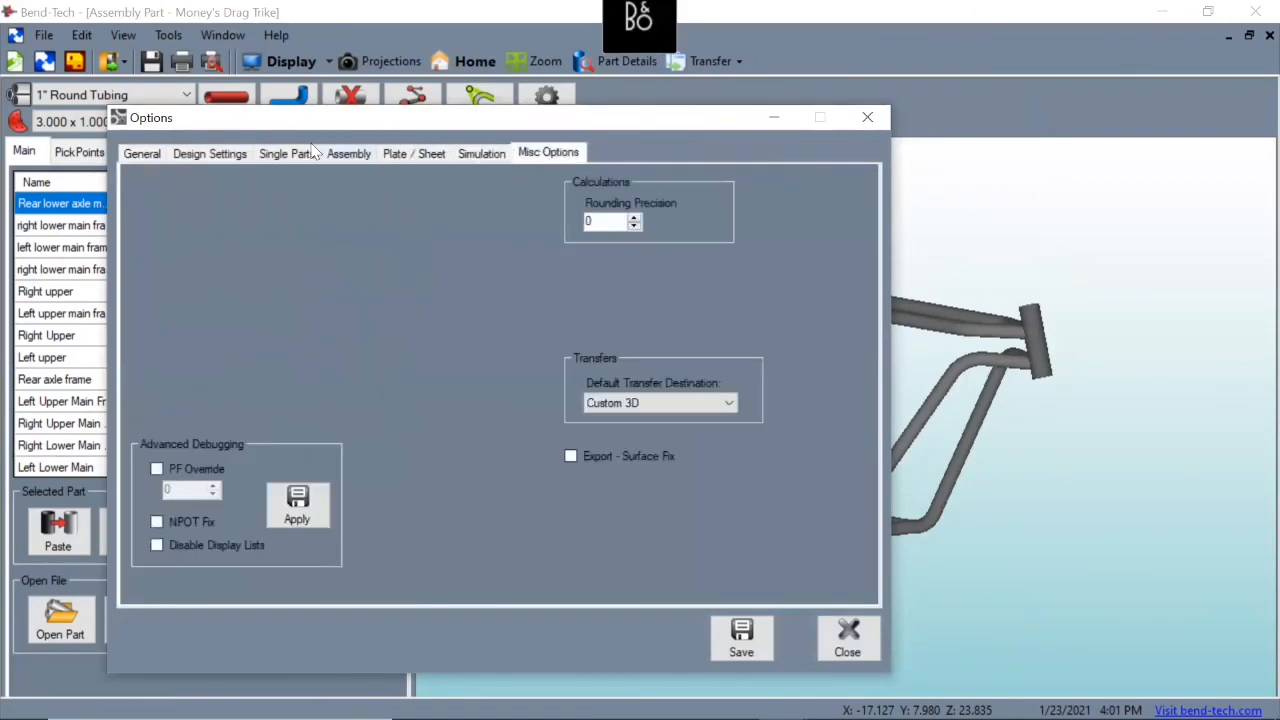
{"action": "left_click", "coordinate": [145, 158]}
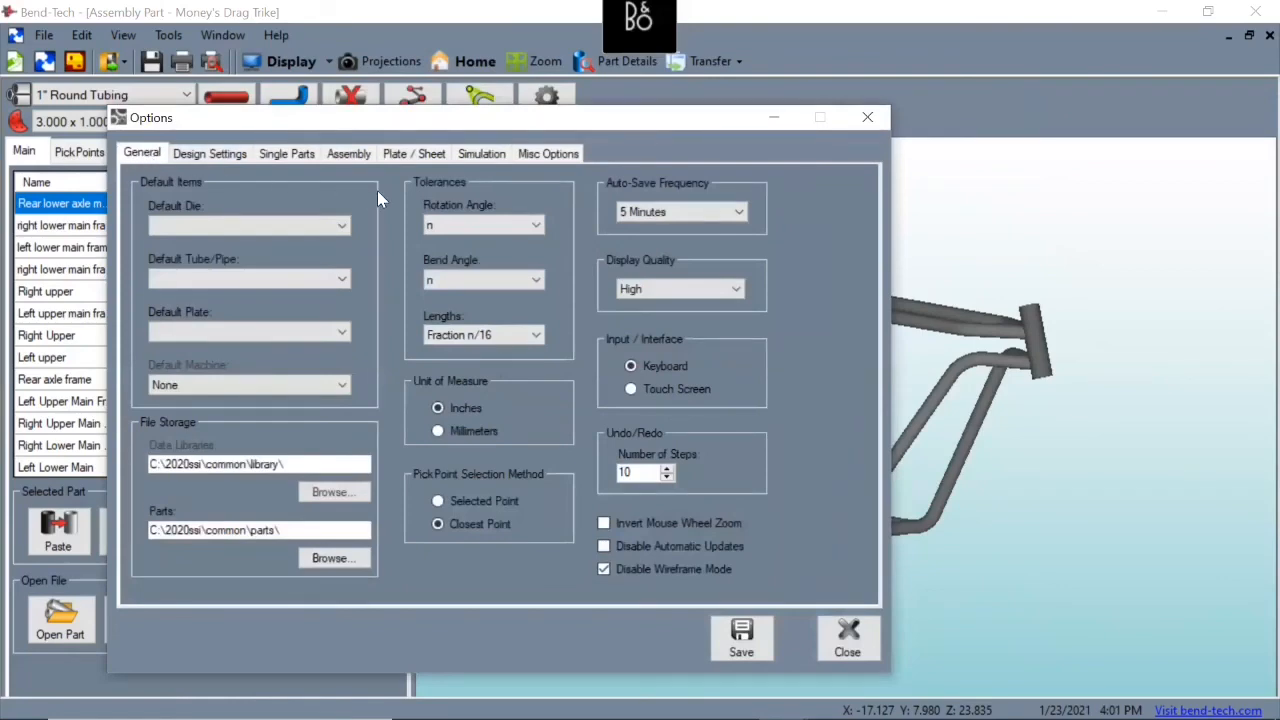
{"action": "left_click", "coordinate": [847, 640]}
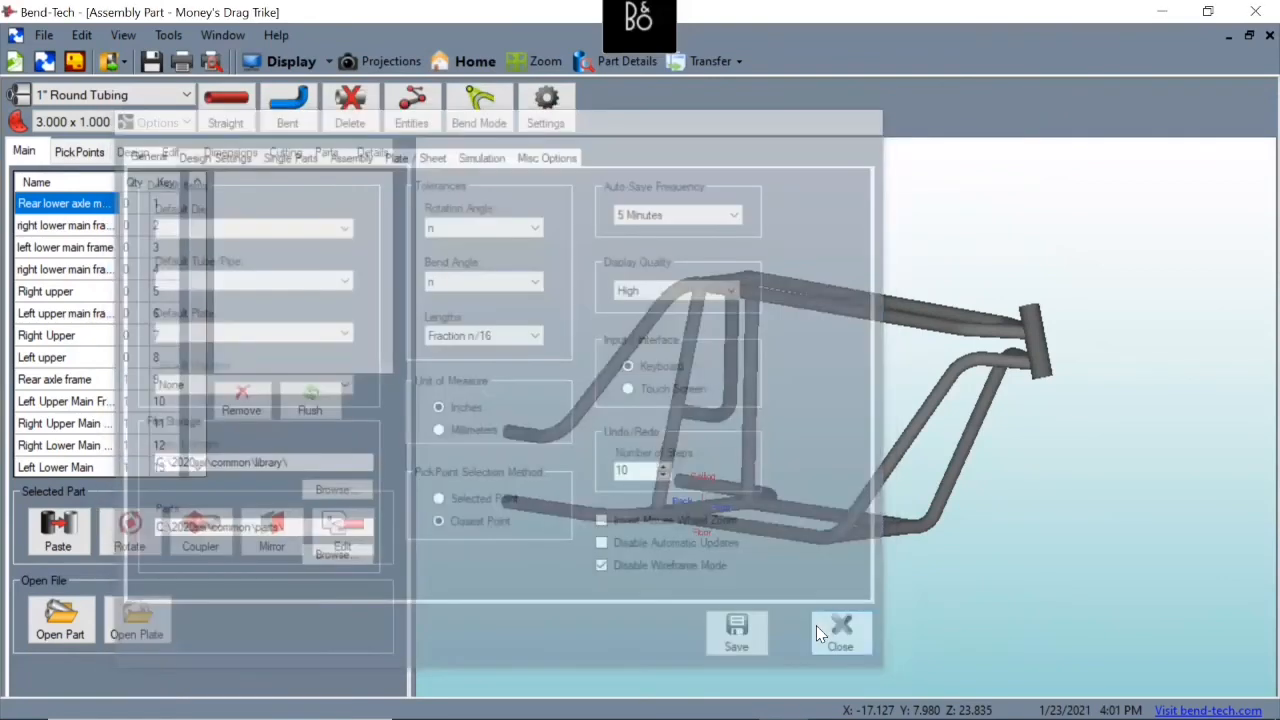
- Look through the trike assembly's pick point, design, edit, dimension, cutting, parts and details tools, and return to the main part list
{"action": "scroll", "coordinate": [749, 428], "scroll_direction": "up", "scroll_amount": 5}
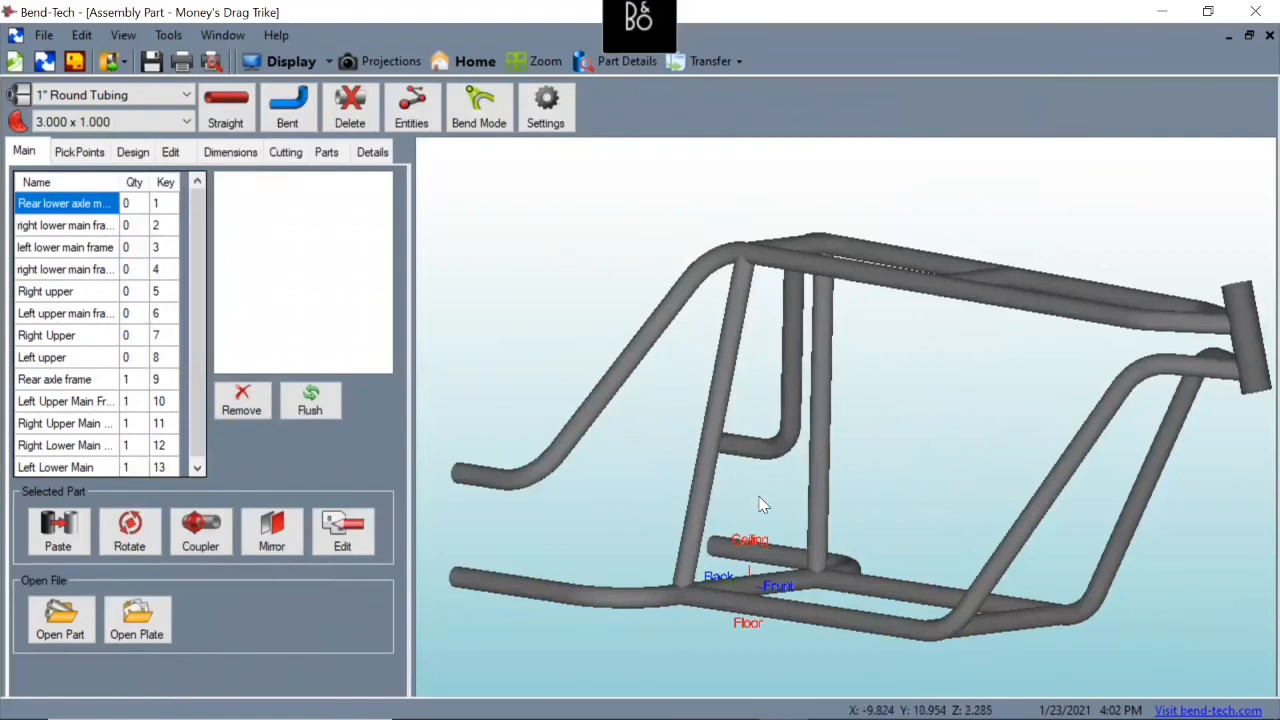
{"action": "middle_click_drag", "start_coordinate": [745, 475], "coordinate": [697, 463]}
{"action": "left_click", "coordinate": [79, 152]}
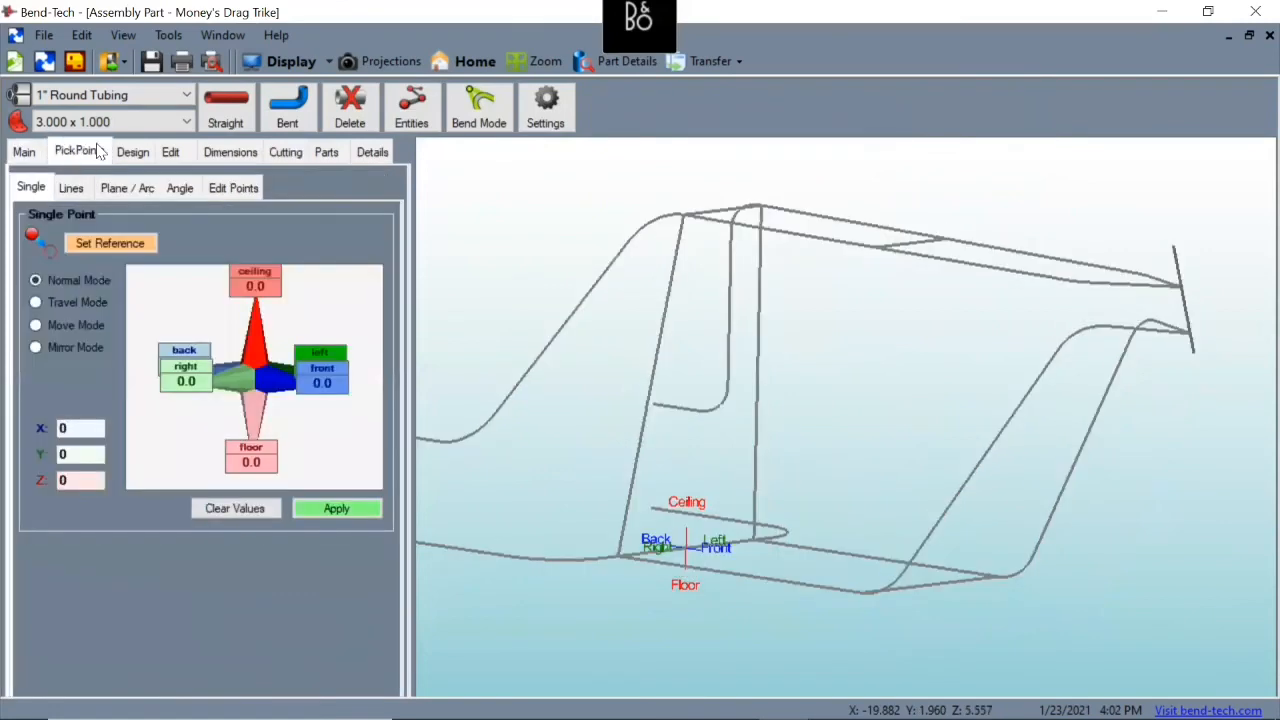
{"action": "left_click", "coordinate": [133, 152]}
{"action": "left_click", "coordinate": [180, 155]}
{"action": "left_click", "coordinate": [230, 153]}
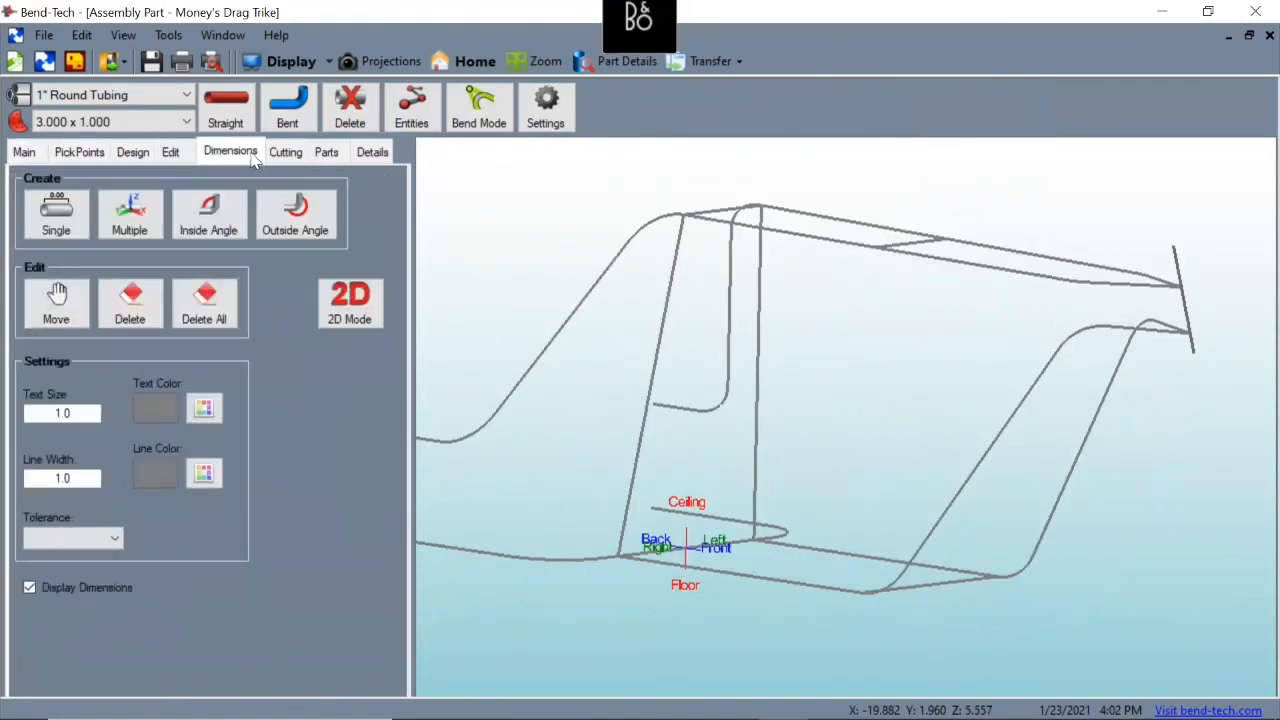
{"action": "left_click", "coordinate": [281, 155]}
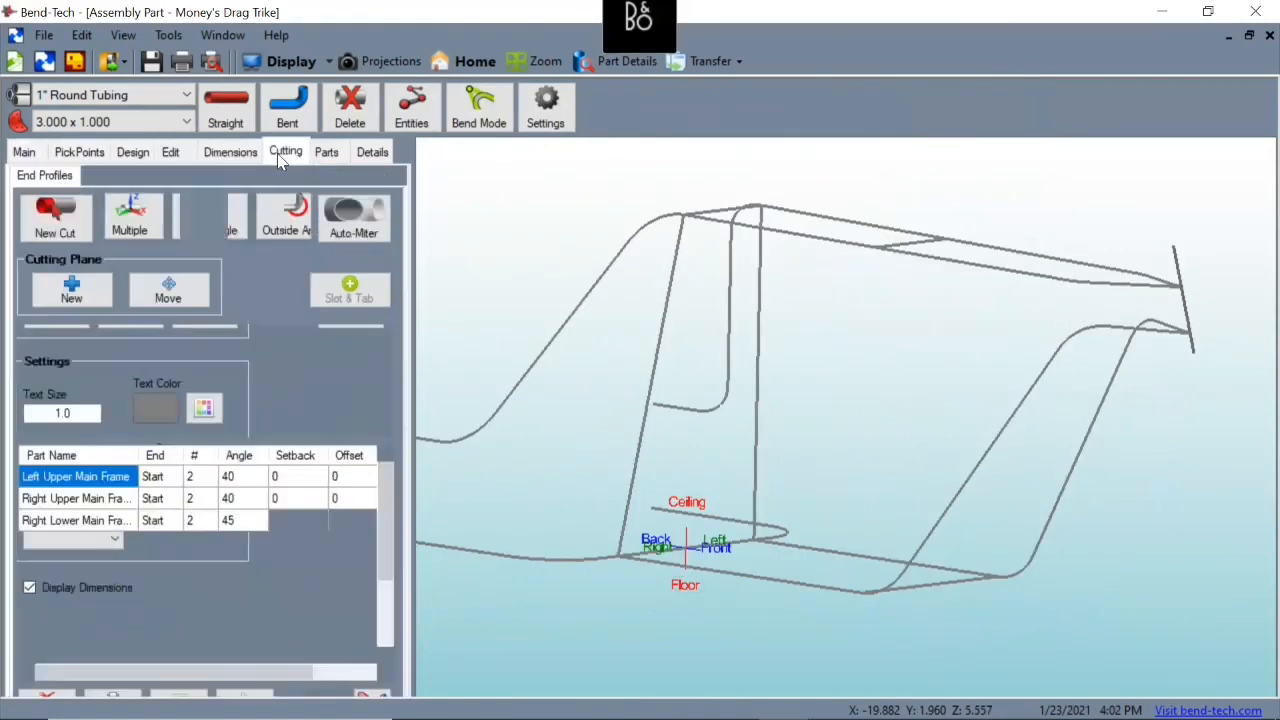
{"action": "left_click", "coordinate": [328, 153]}
{"action": "left_click", "coordinate": [368, 152]}
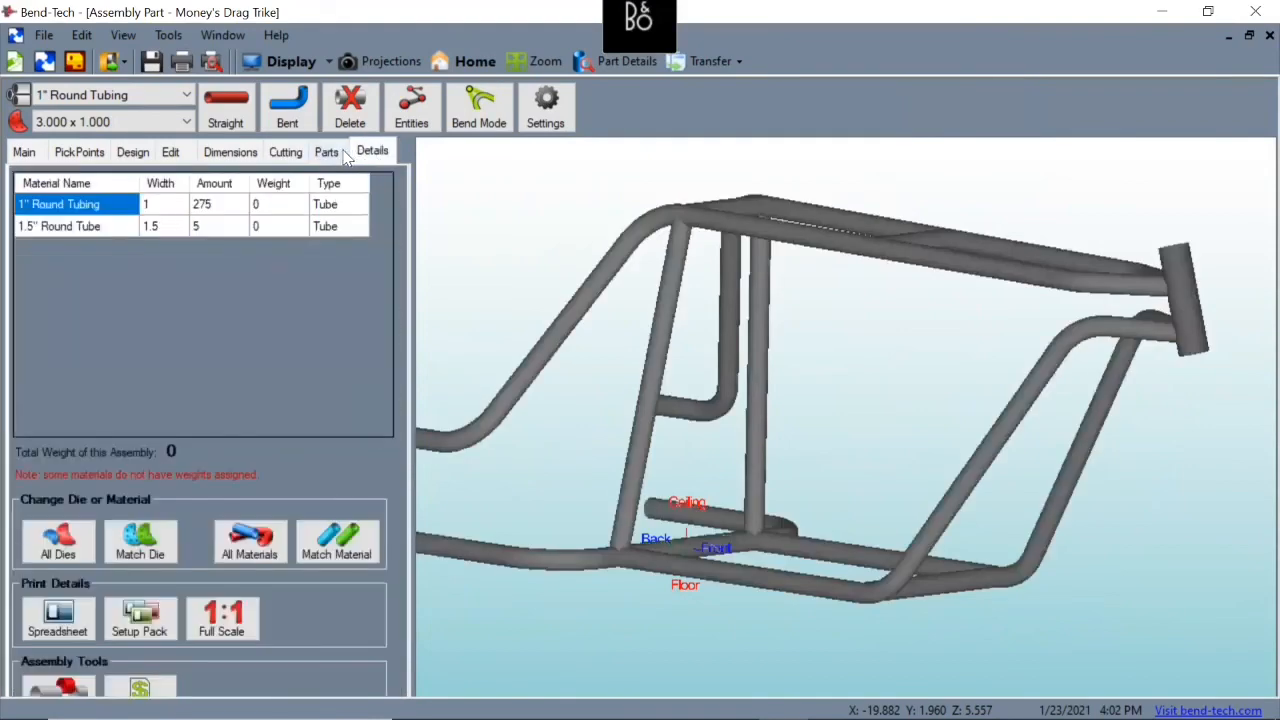
{"action": "left_click", "coordinate": [24, 154]}
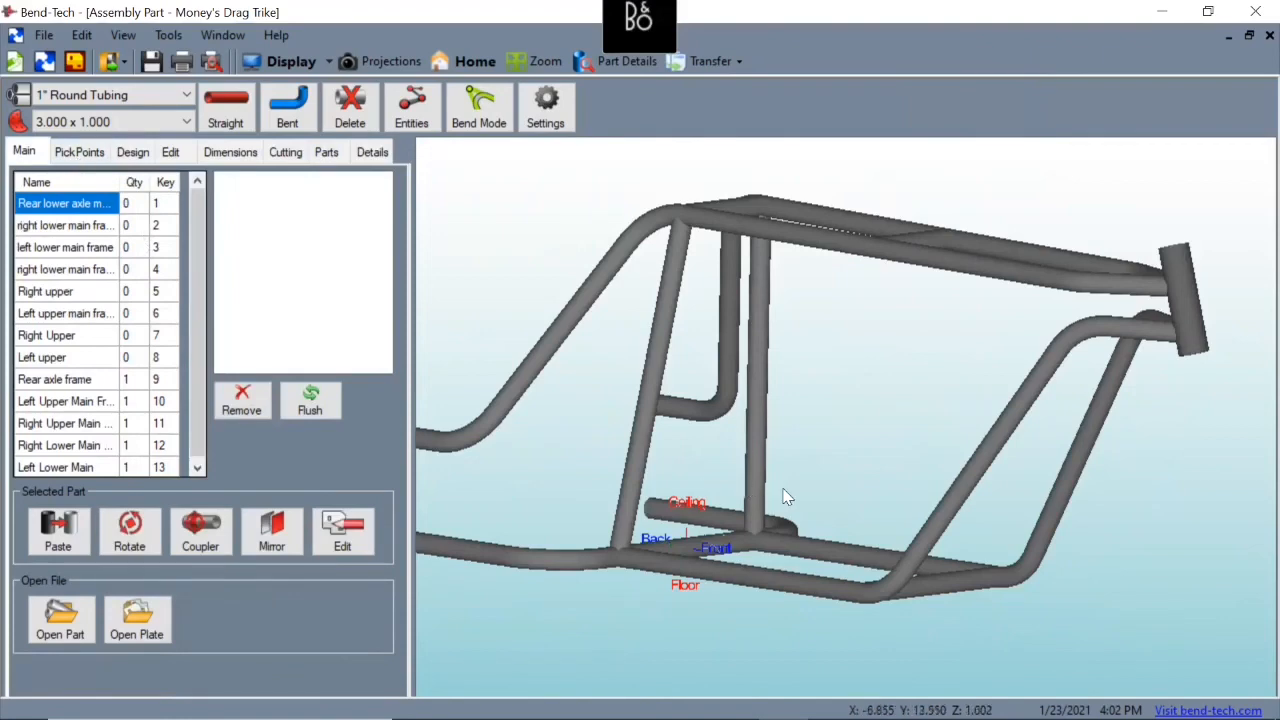
{"action": "middle_click_drag", "start_coordinate": [786, 495], "coordinate": [836, 532]}
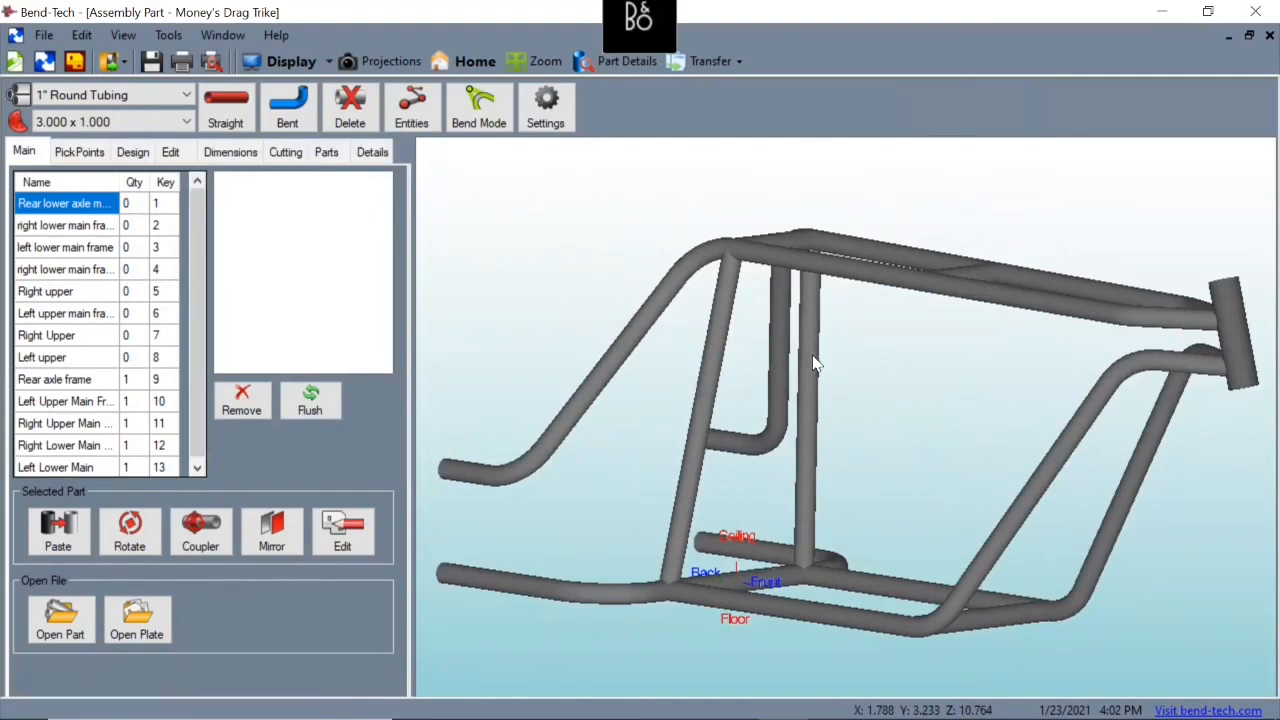
{"action": "scroll", "coordinate": [800, 425], "scroll_direction": "up", "scroll_amount": 2}
{"action": "scroll", "coordinate": [812, 420], "scroll_direction": "down", "scroll_amount": 3}
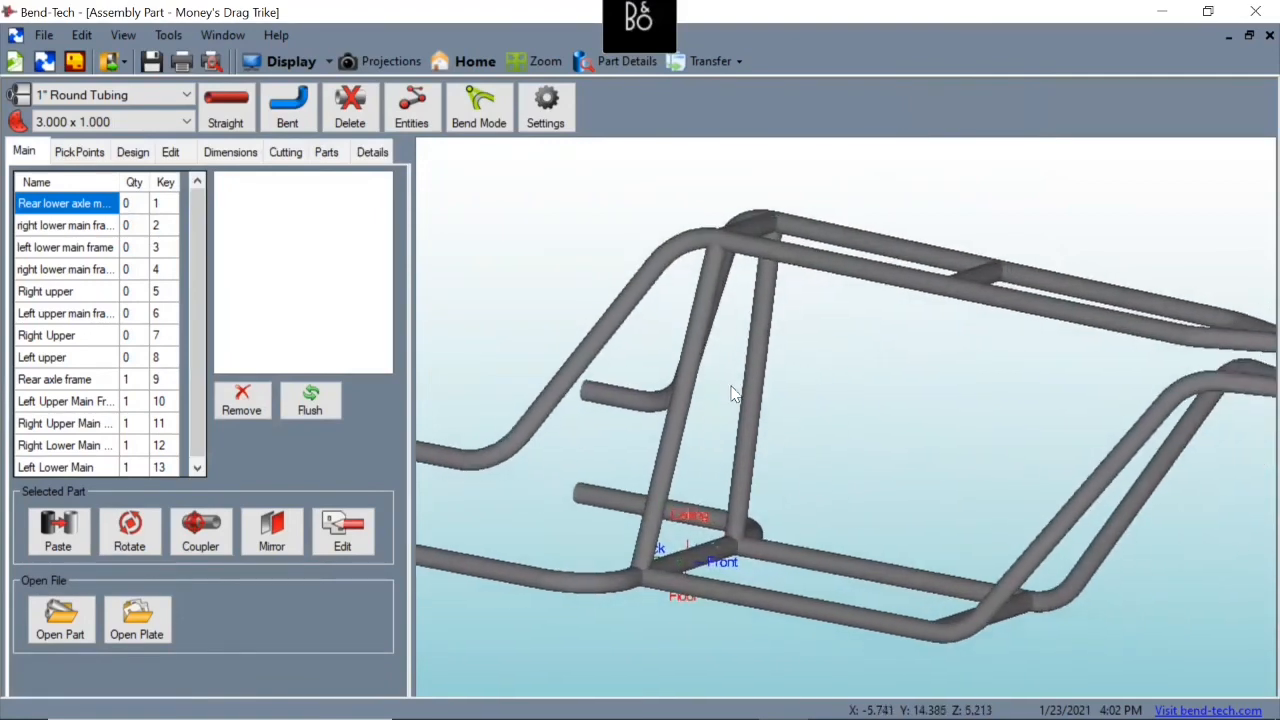
{"action": "middle_click_drag", "start_coordinate": [807, 390], "coordinate": [853, 427]}
{"action": "scroll", "coordinate": [853, 427], "scroll_direction": "up", "scroll_amount": 3}
{"action": "scroll", "coordinate": [853, 427], "scroll_direction": "down", "scroll_amount": 1}
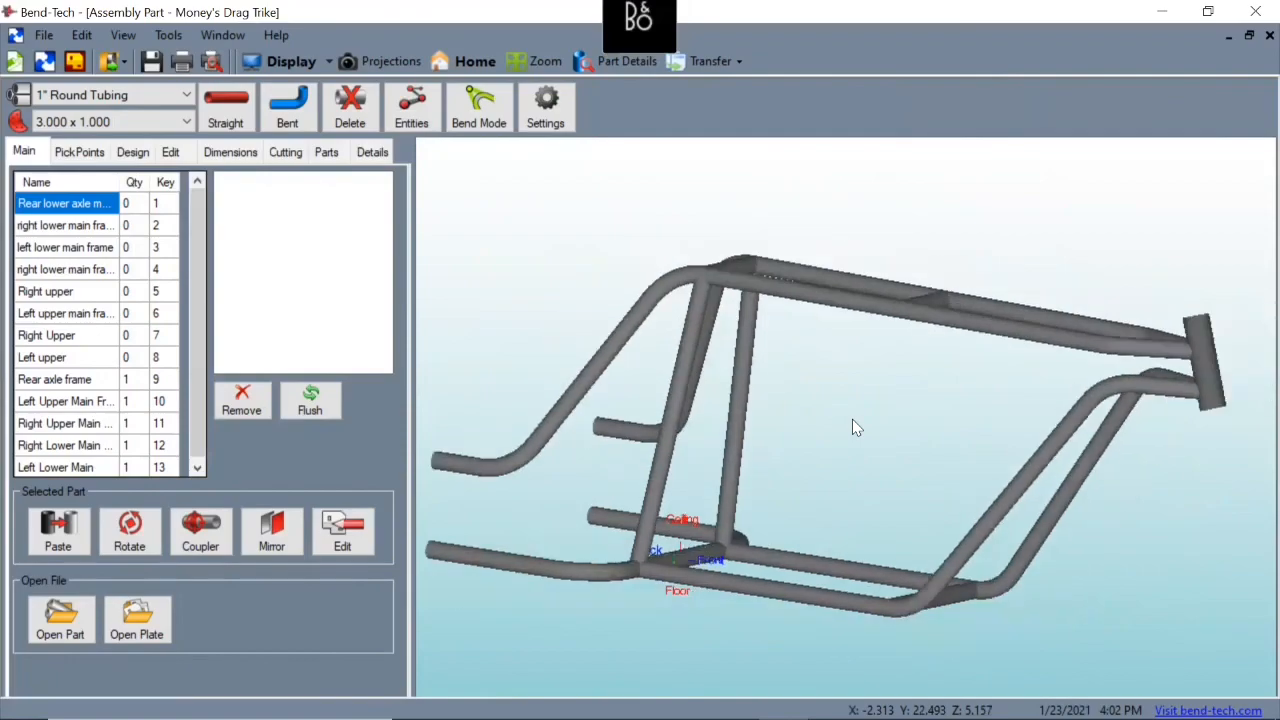